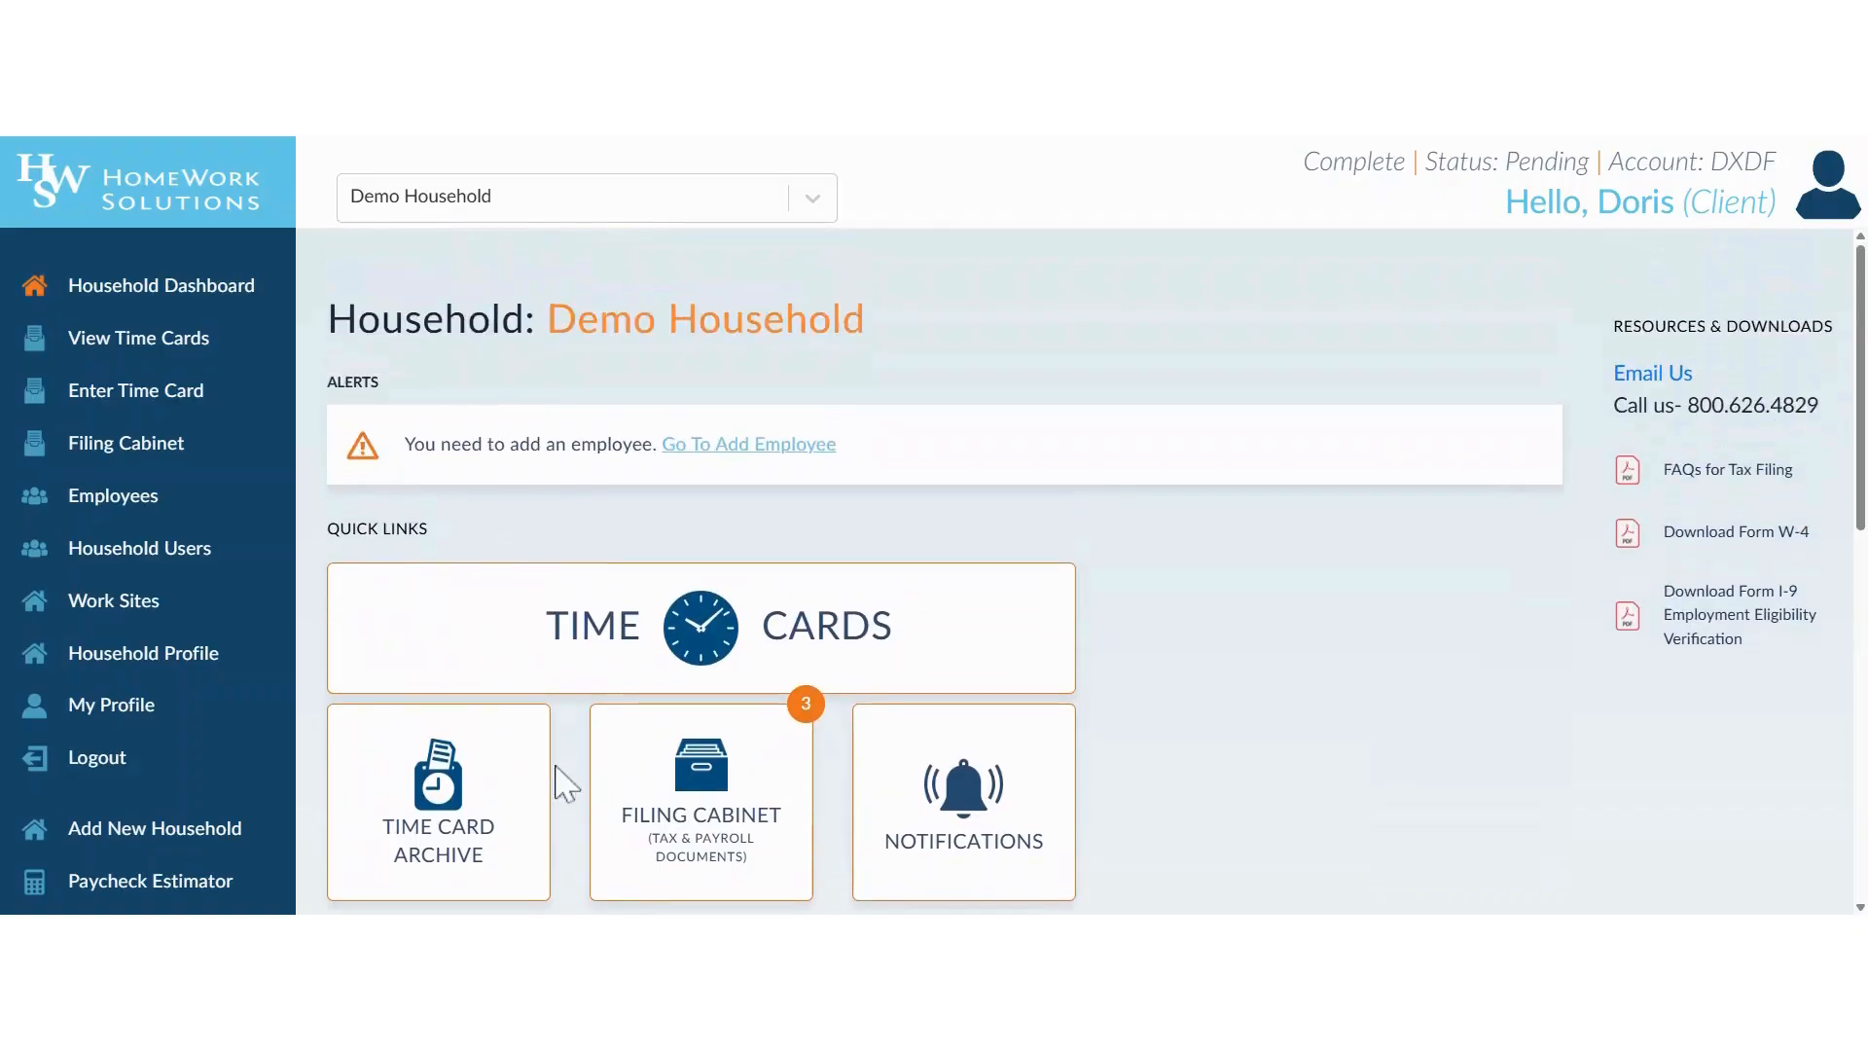
# Open the form for adding a new employee and enter the employee's first and last name.
pyautogui.scroll(-8, 538, 564)
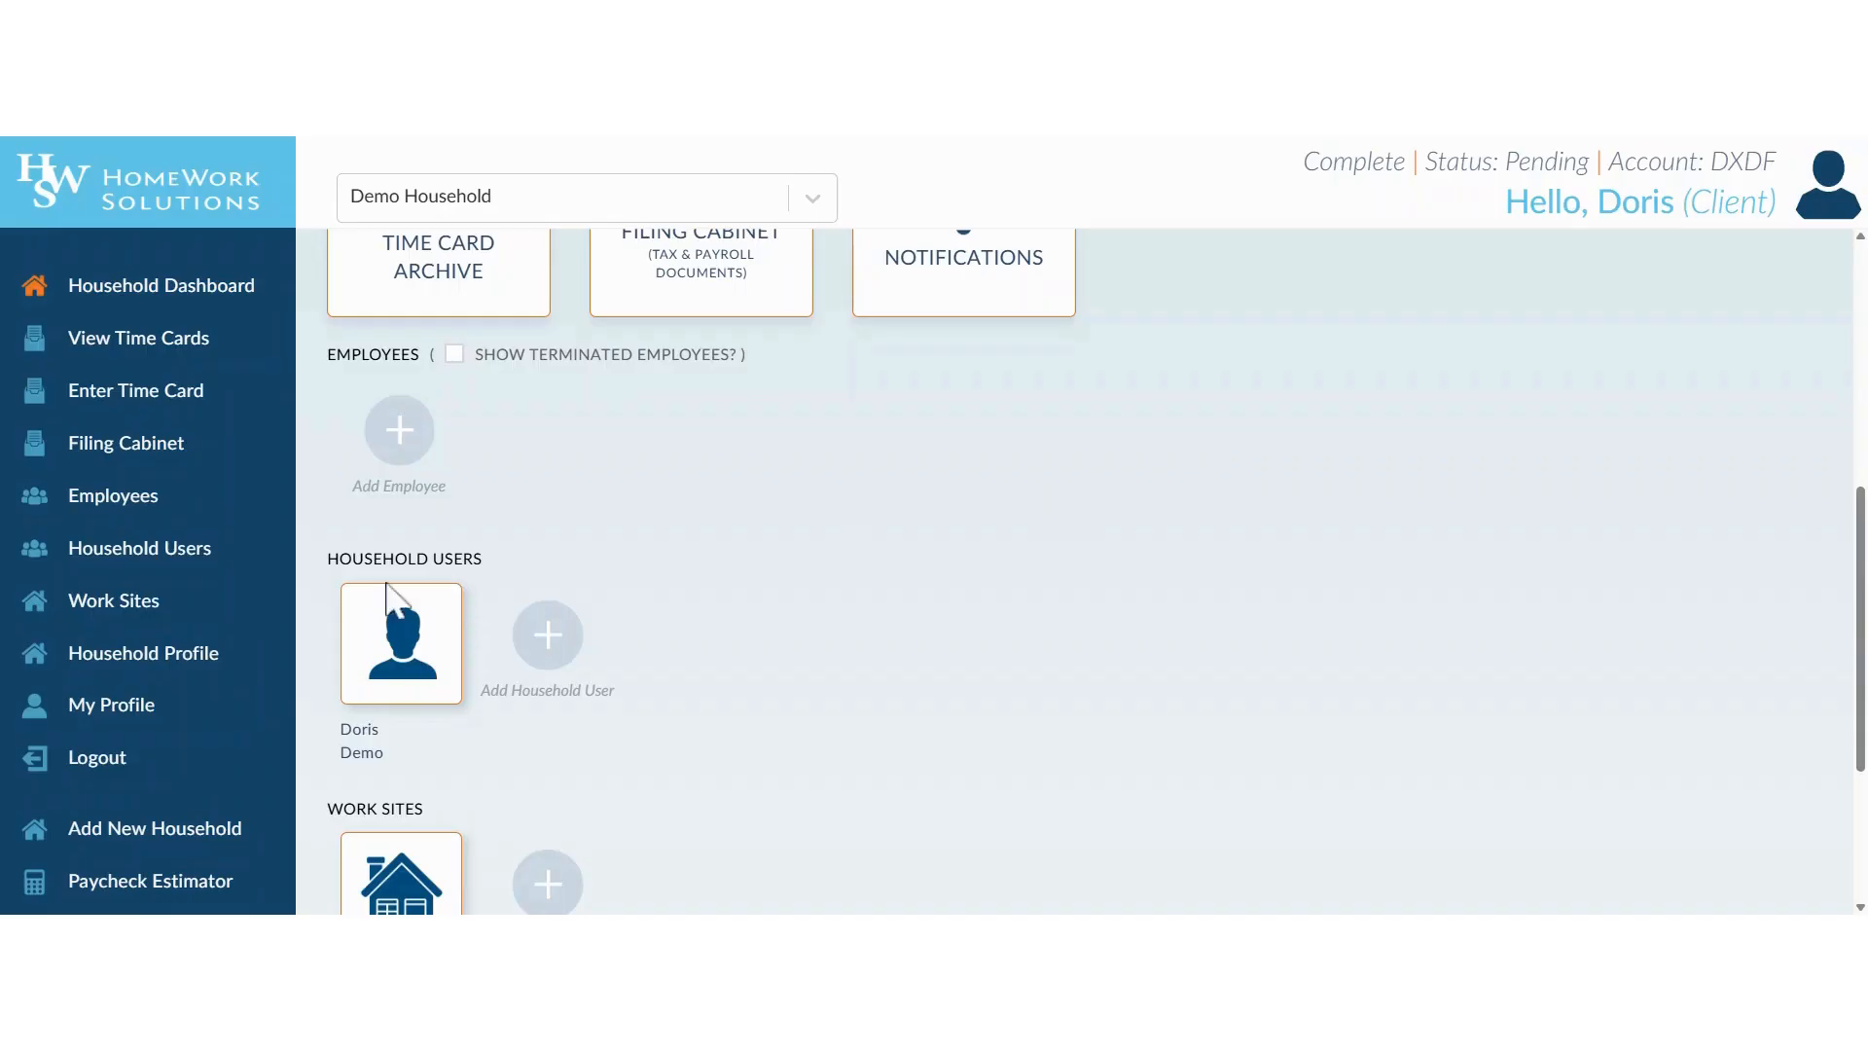
pyautogui.click(164, 523)
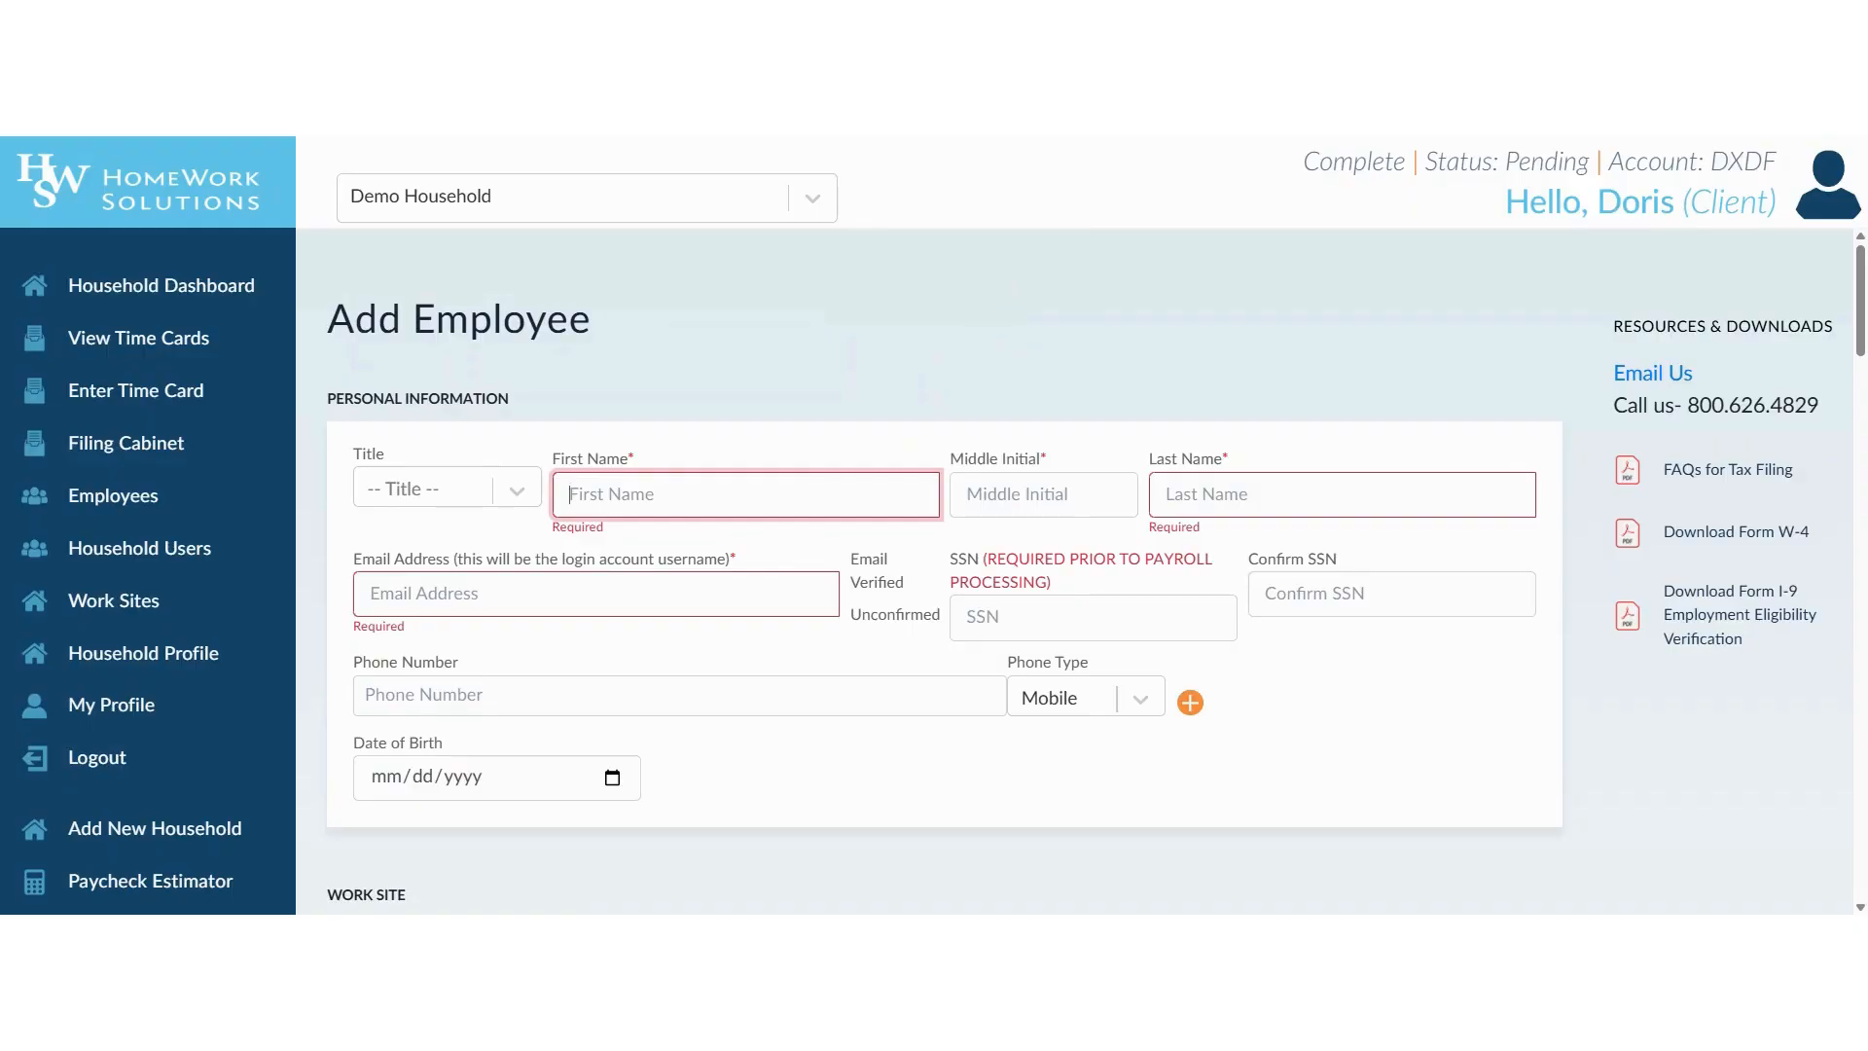
pyautogui.write('Carole')
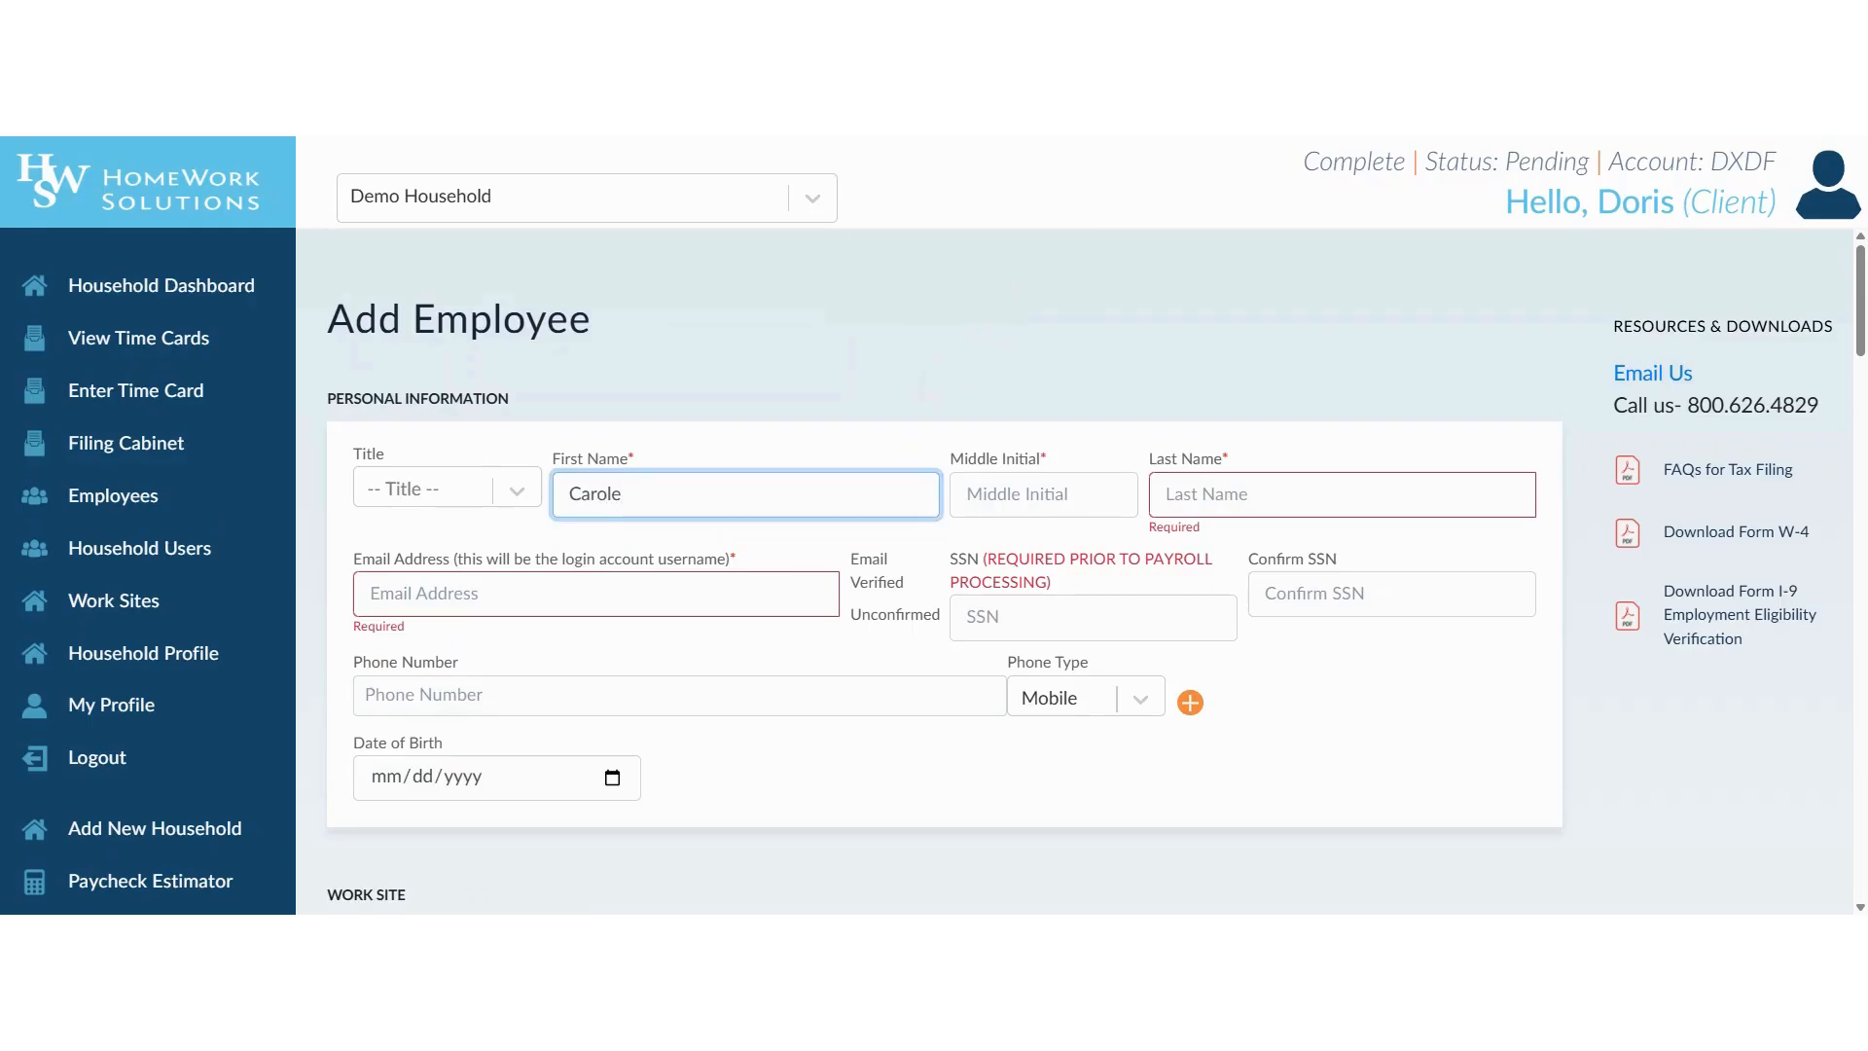
pyautogui.press('Tab')
pyautogui.press('Tab')
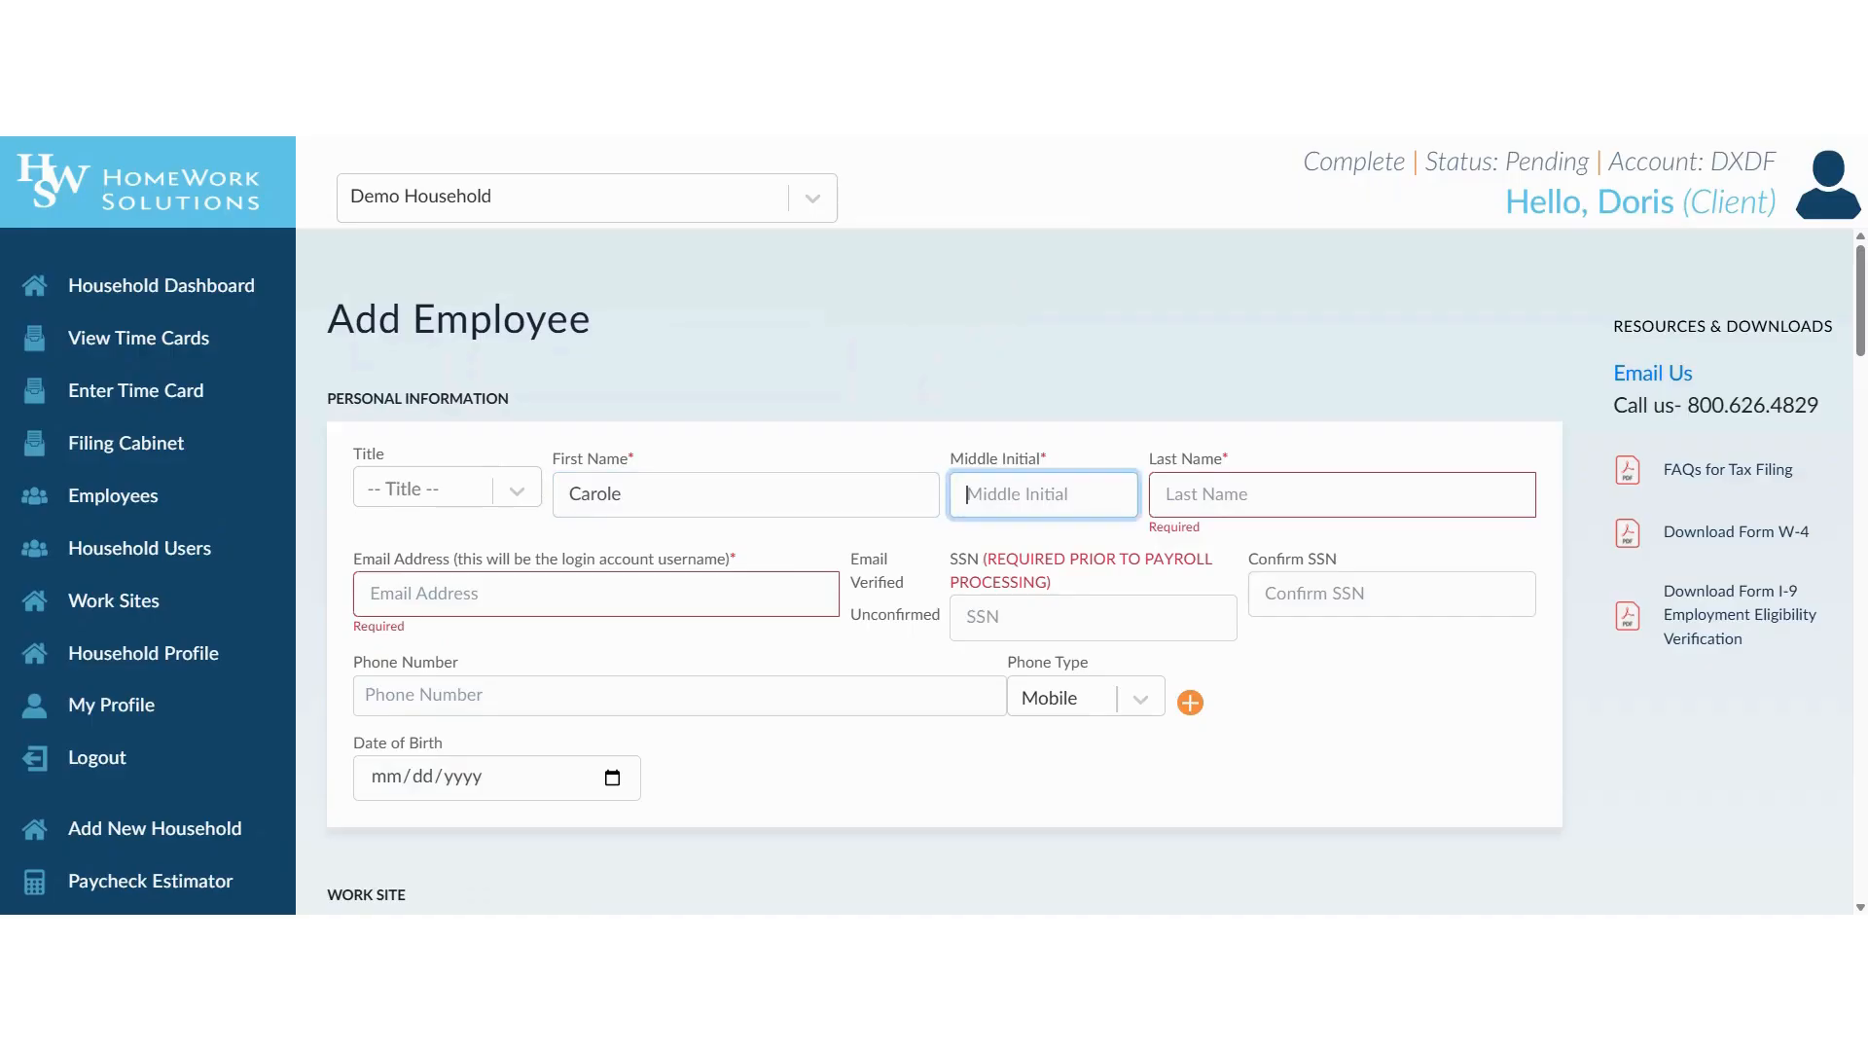
pyautogui.write('Caregiver')
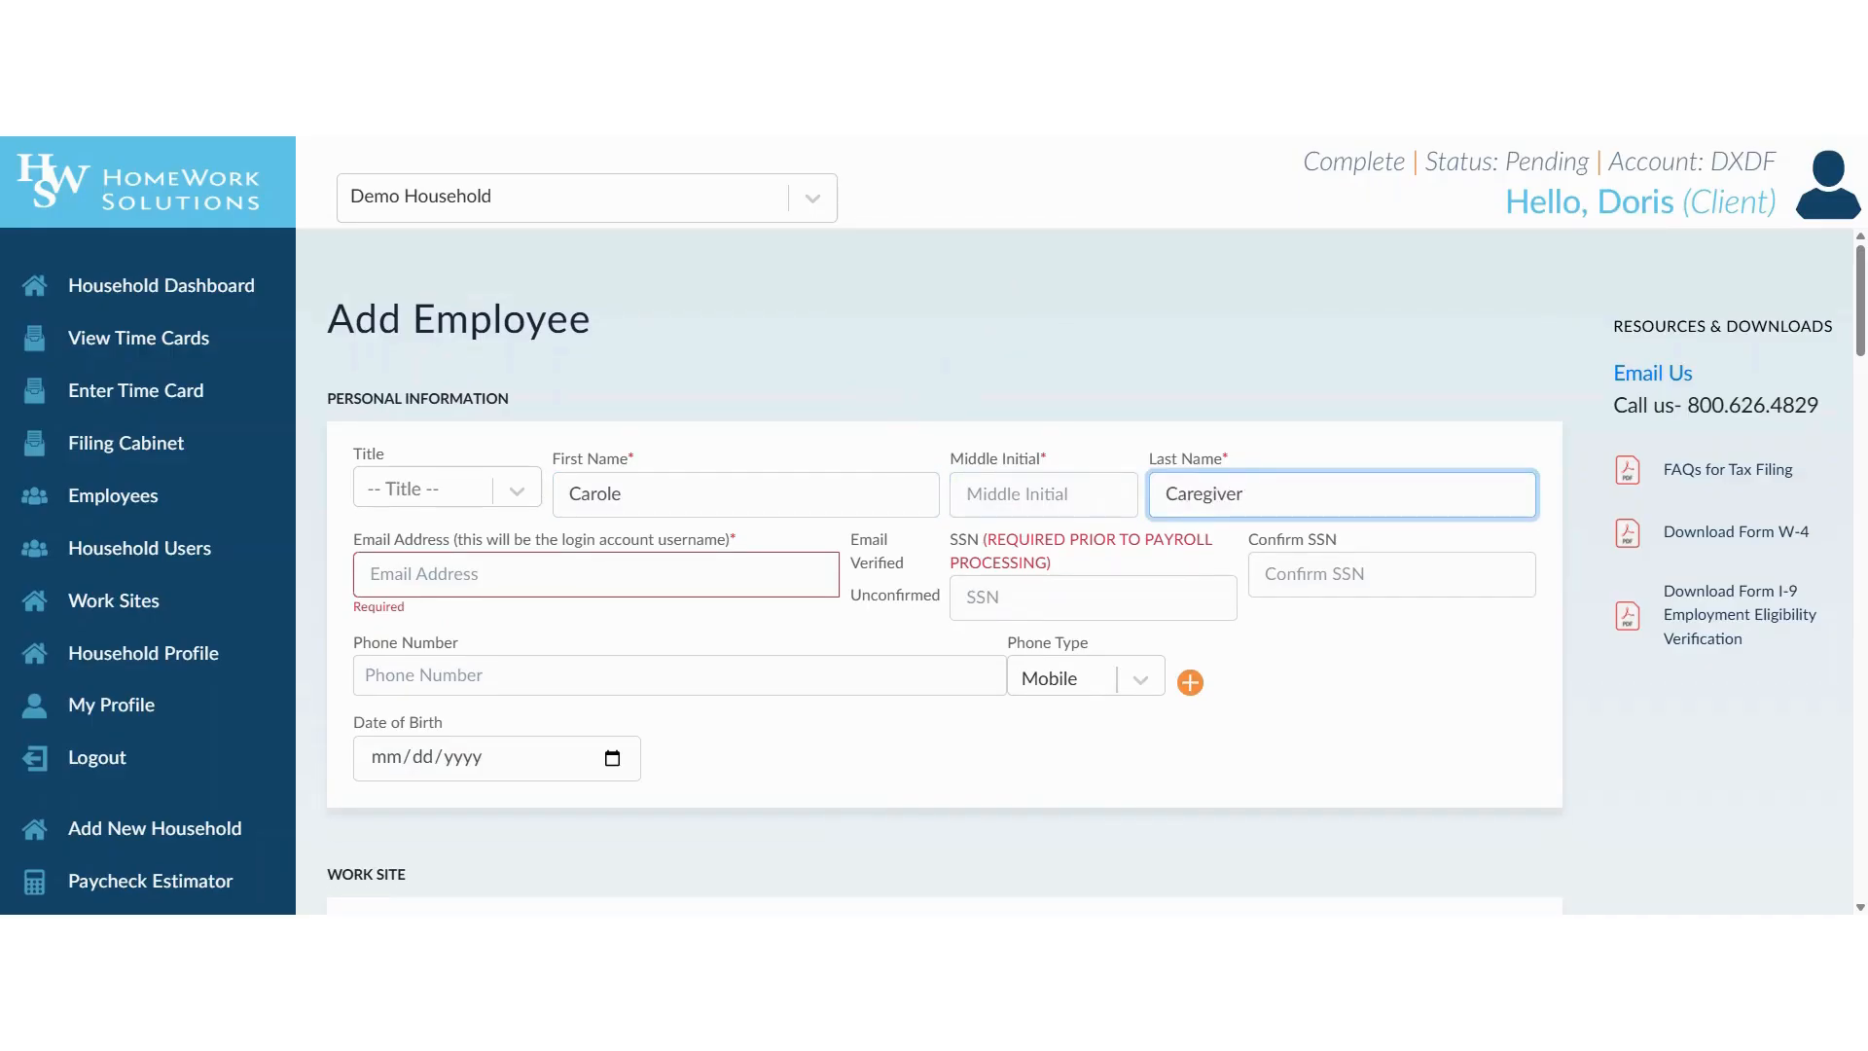
# Enter the employee's e-mail address, which serves as the login account username.
pyautogui.press('Tab')
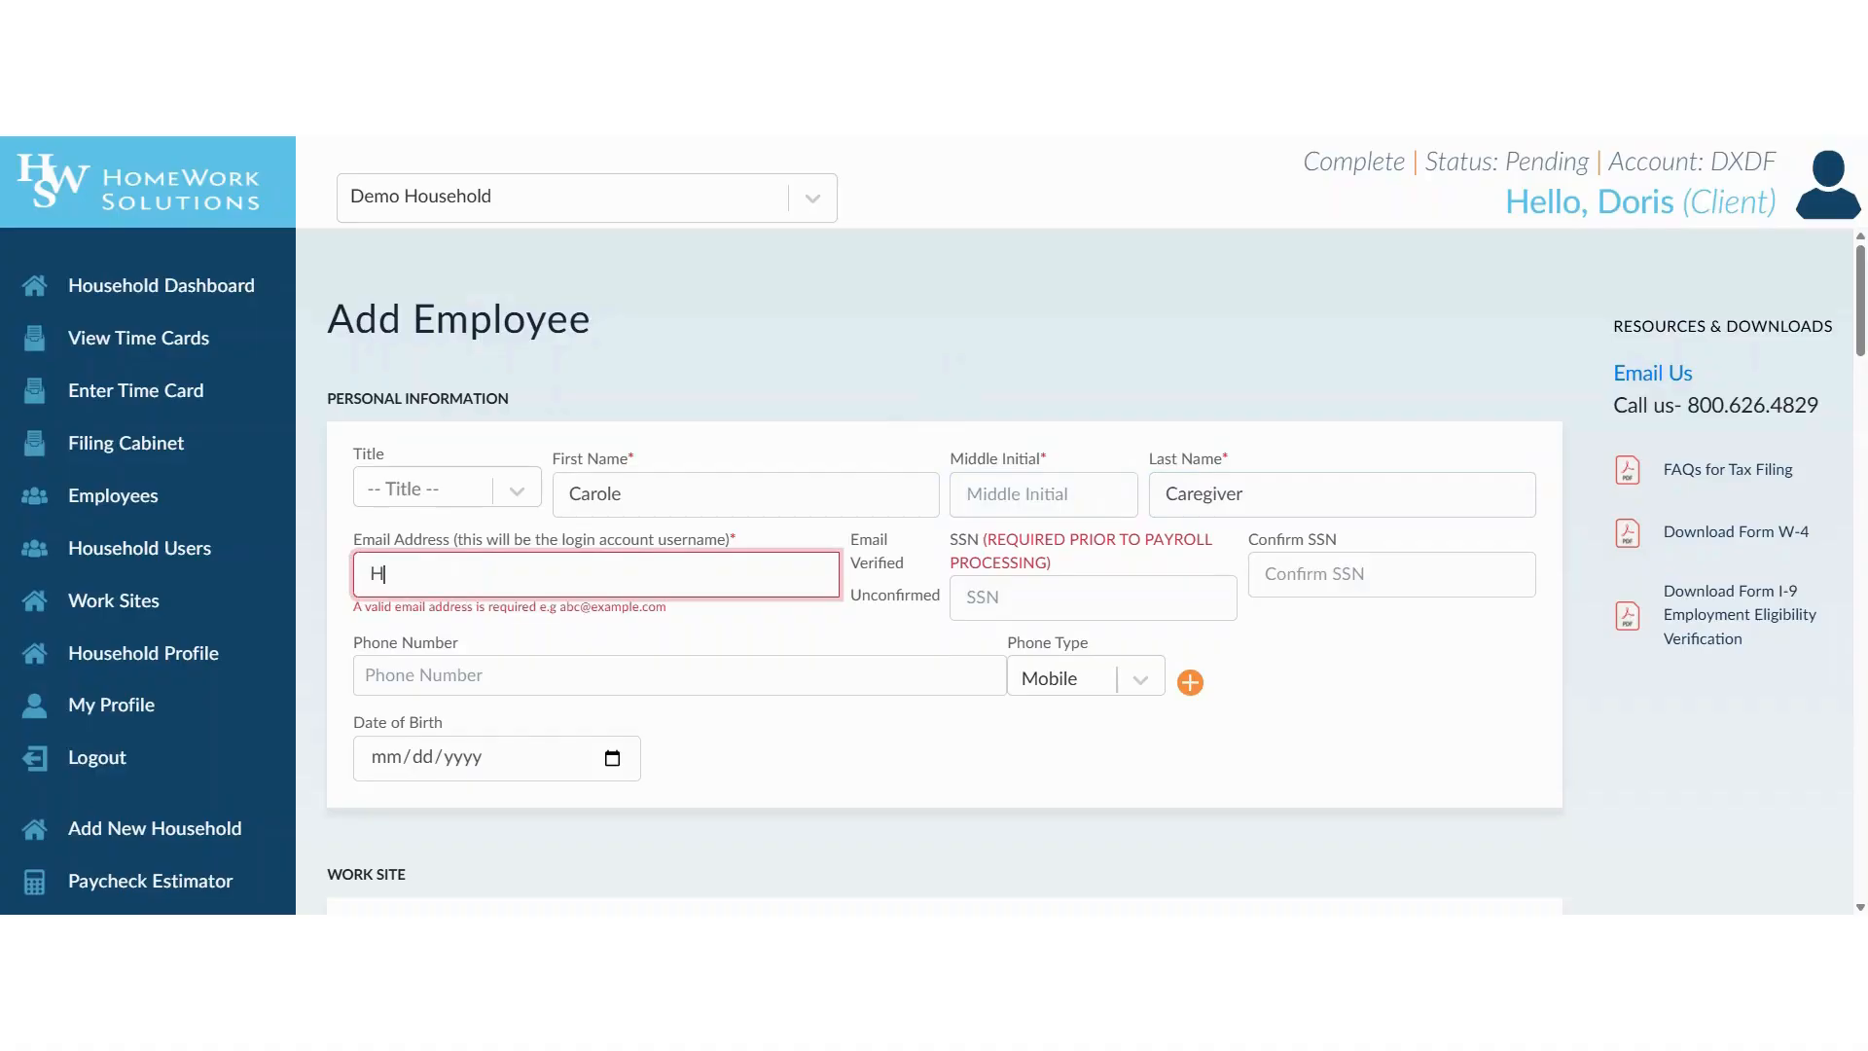
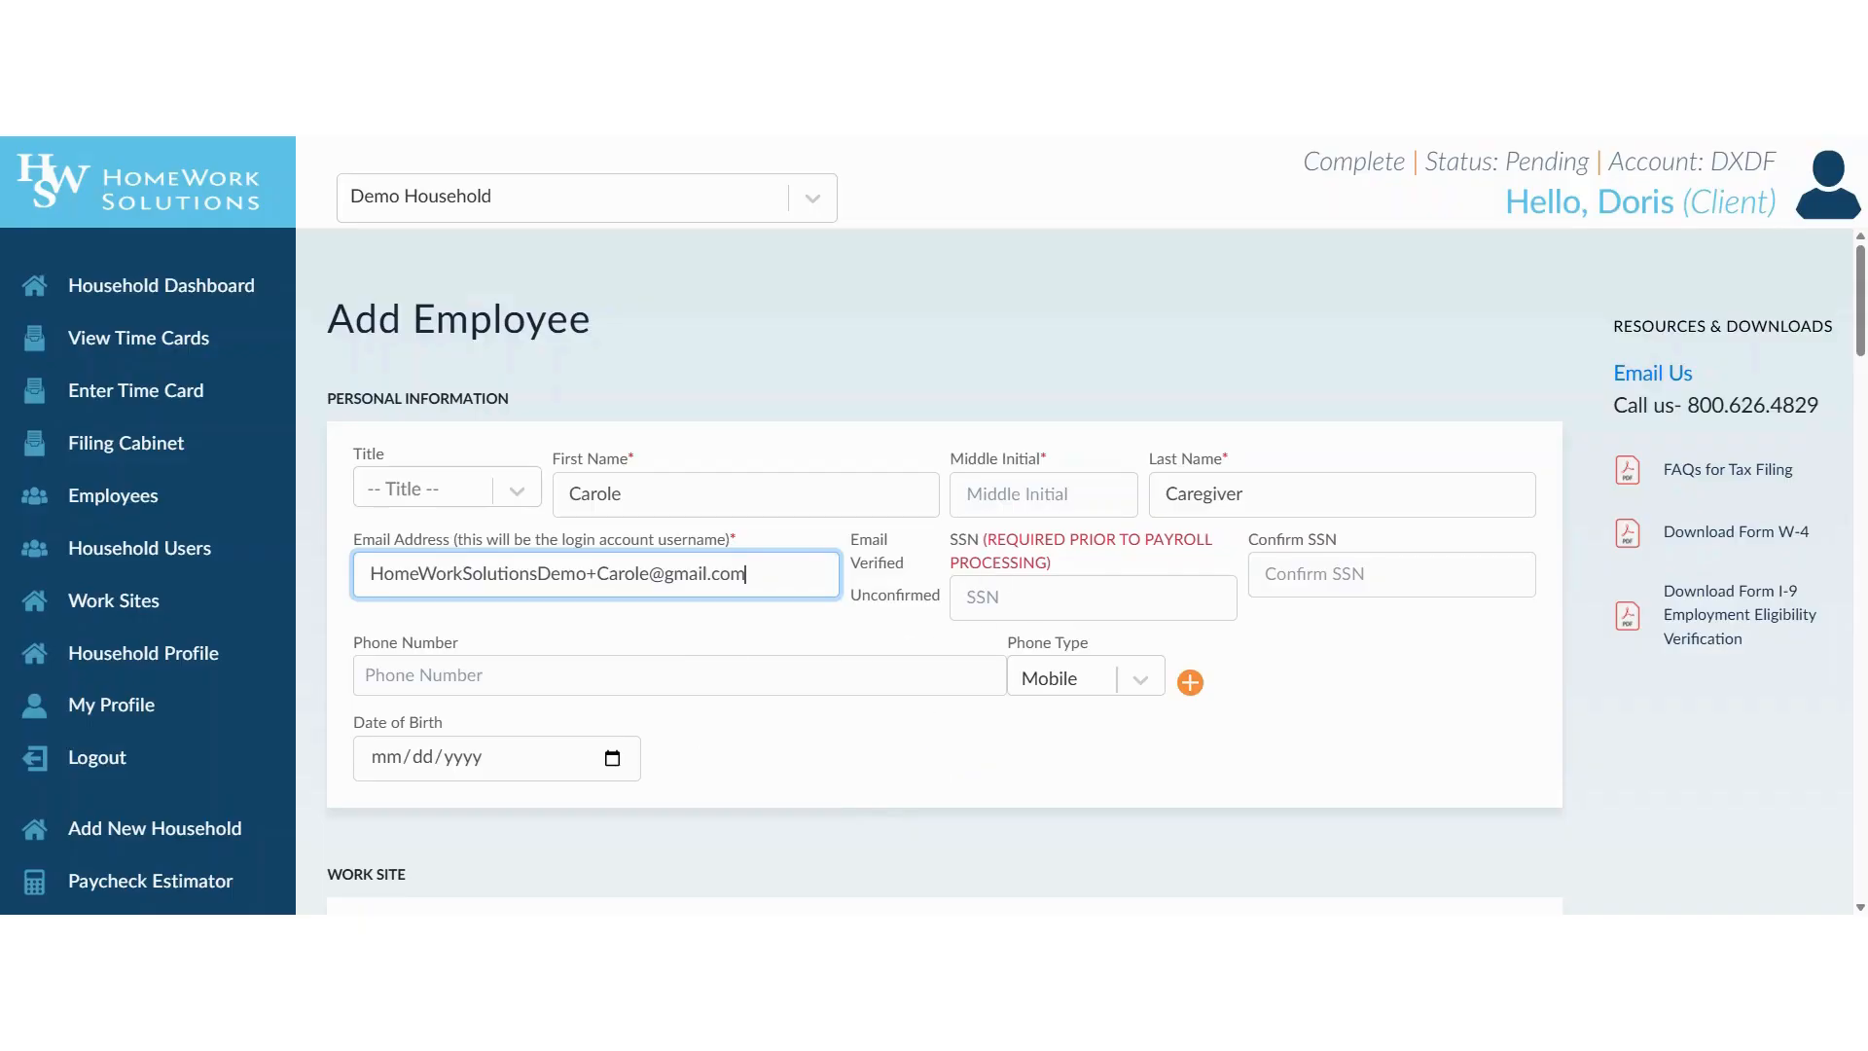
pyautogui.scroll(-4, 917, 742)
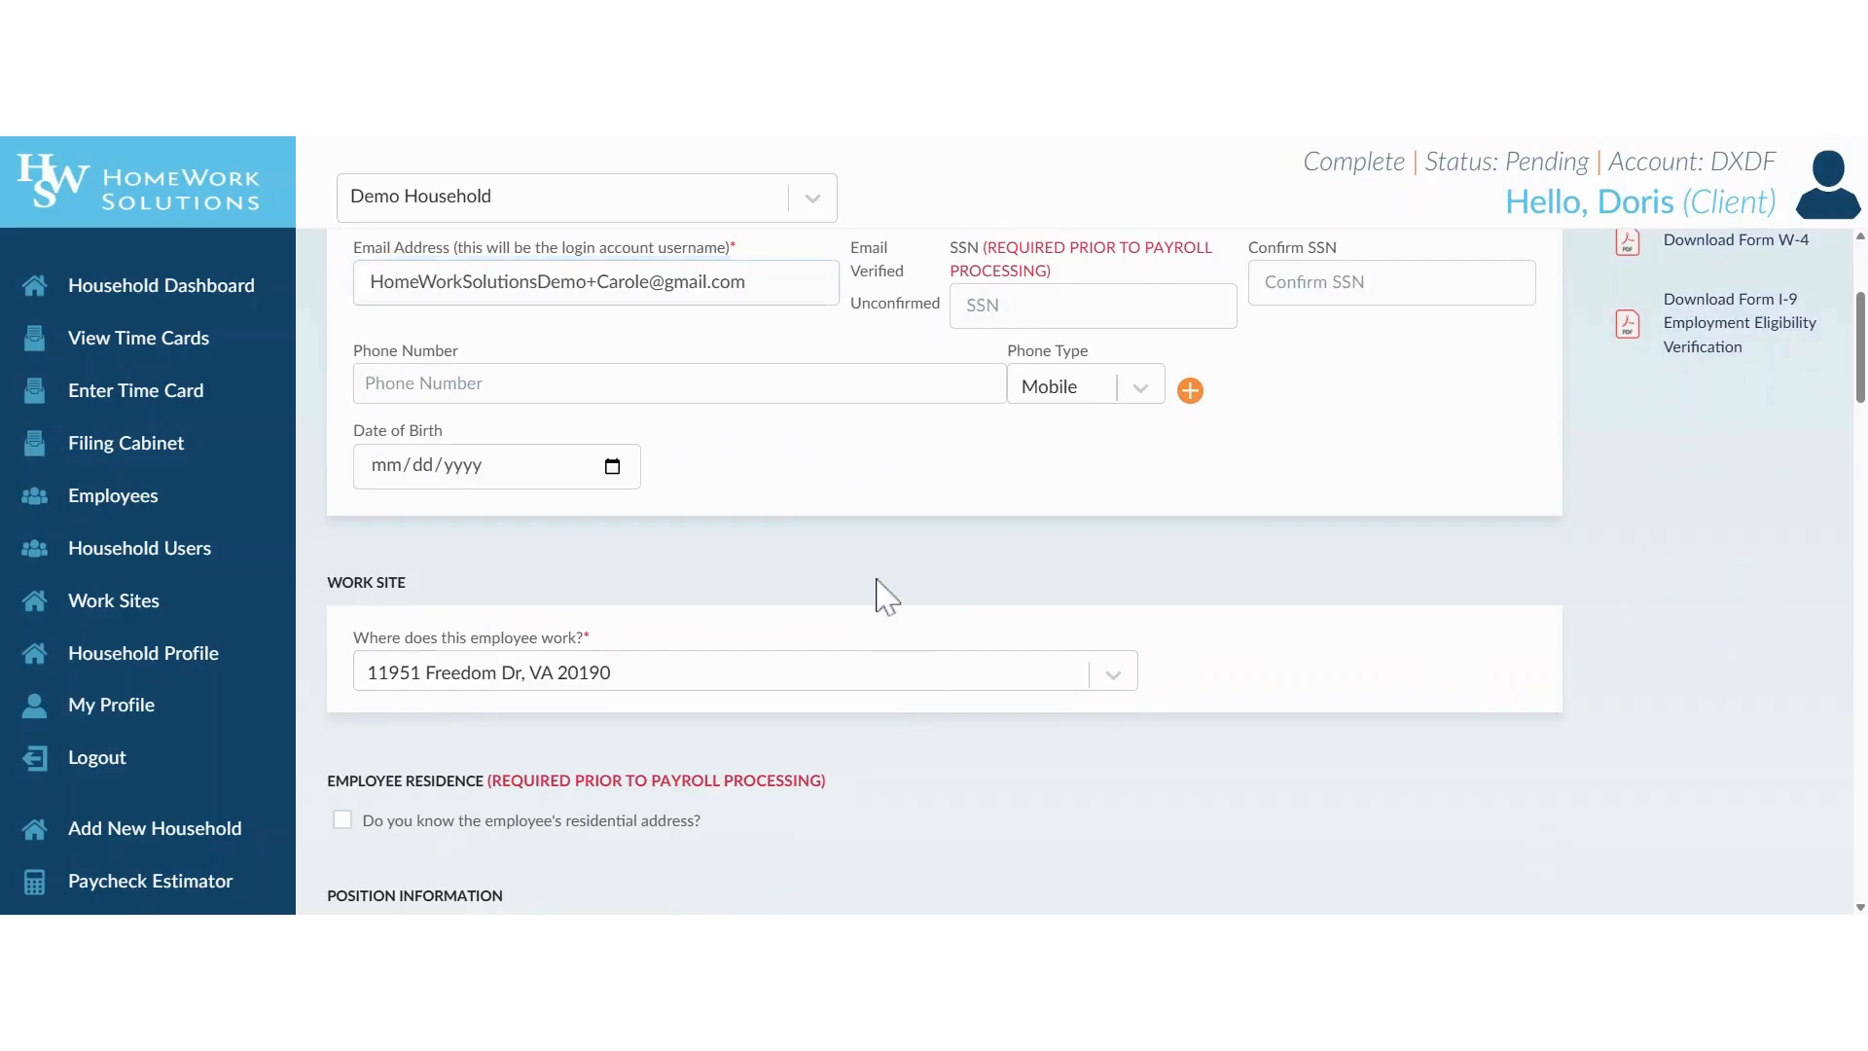
pyautogui.scroll(-2, 885, 595)
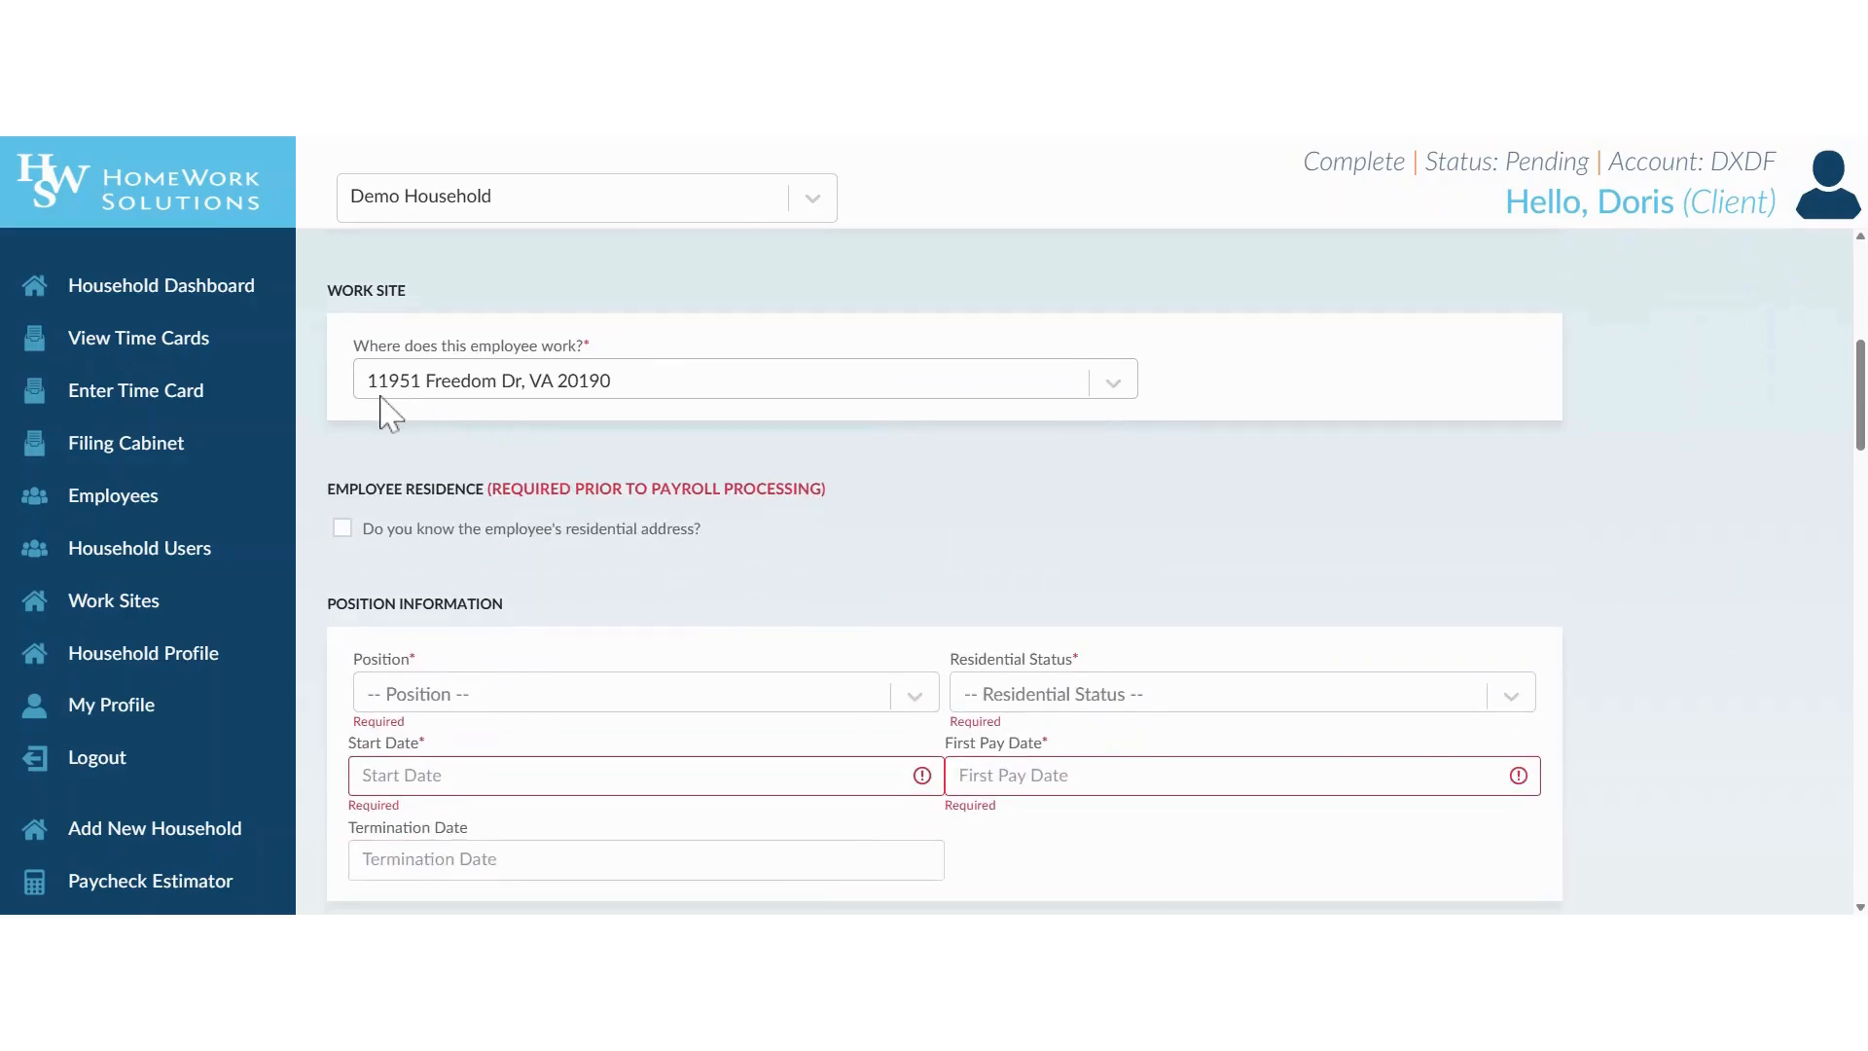
pyautogui.scroll(-2, 406, 443)
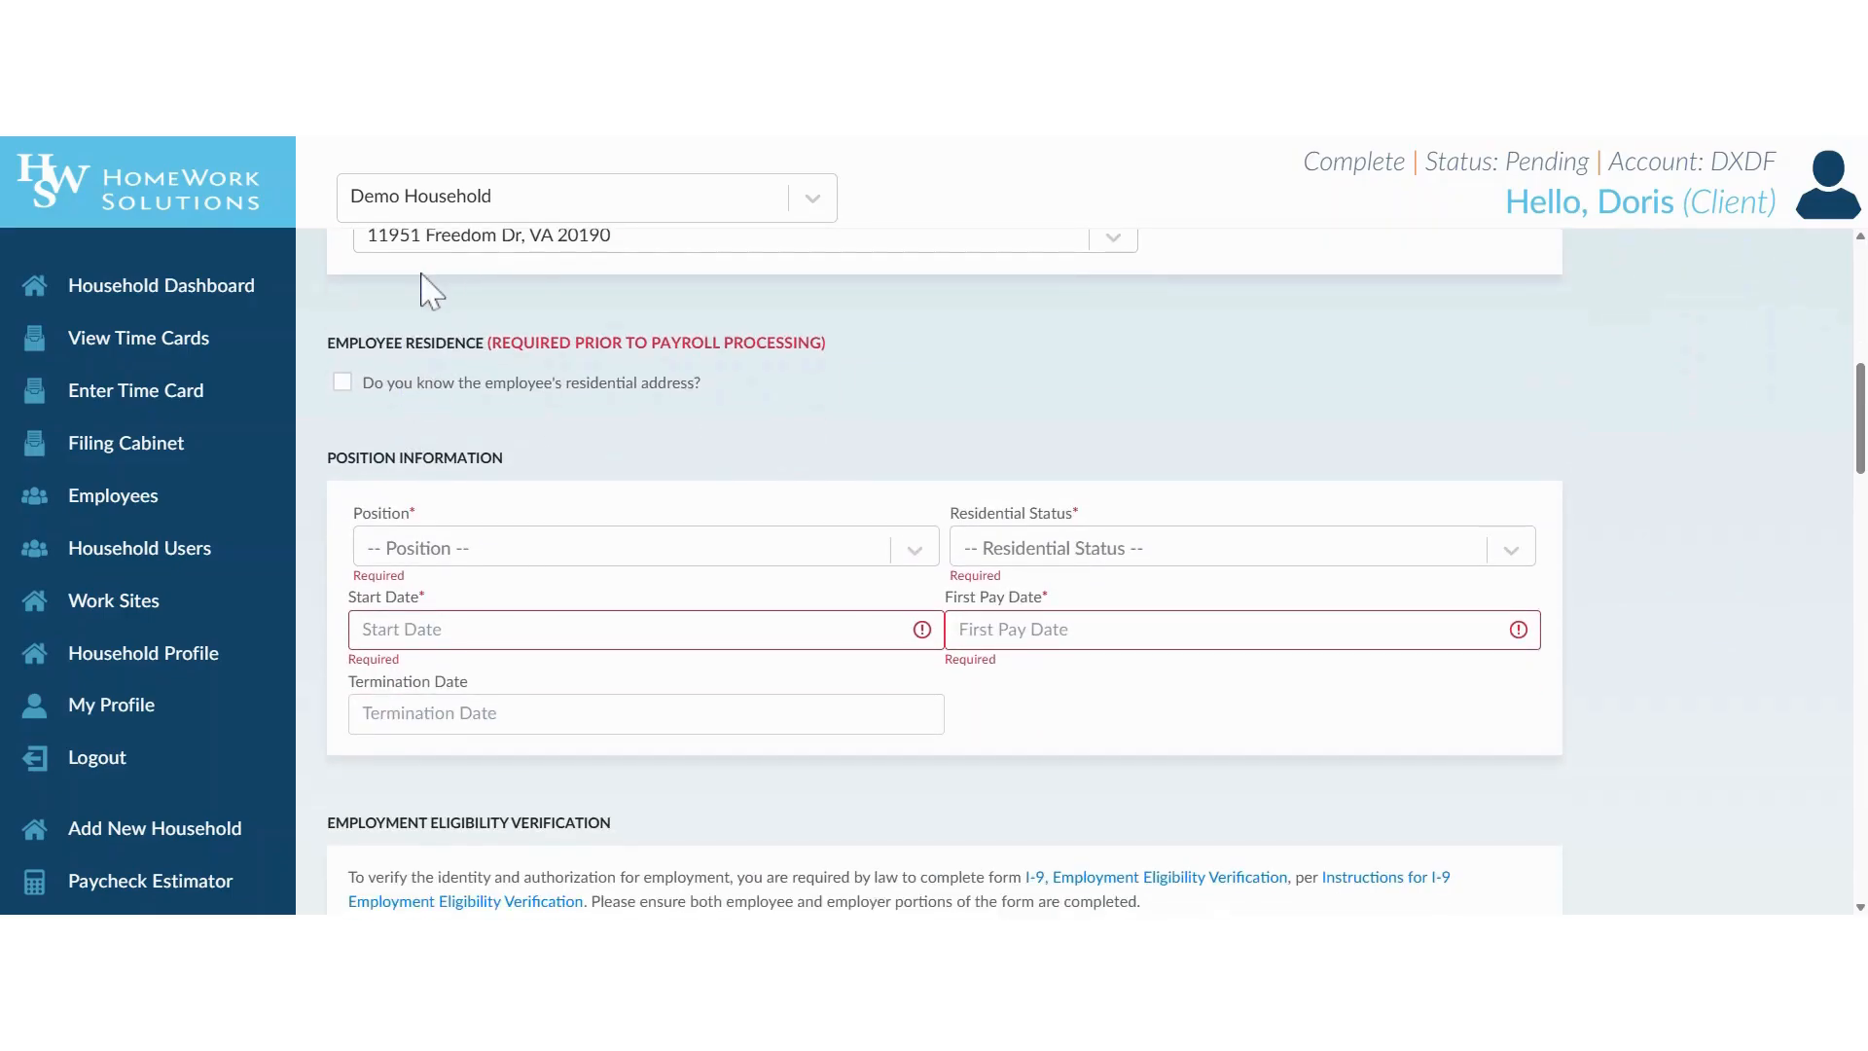
pyautogui.click(343, 383)
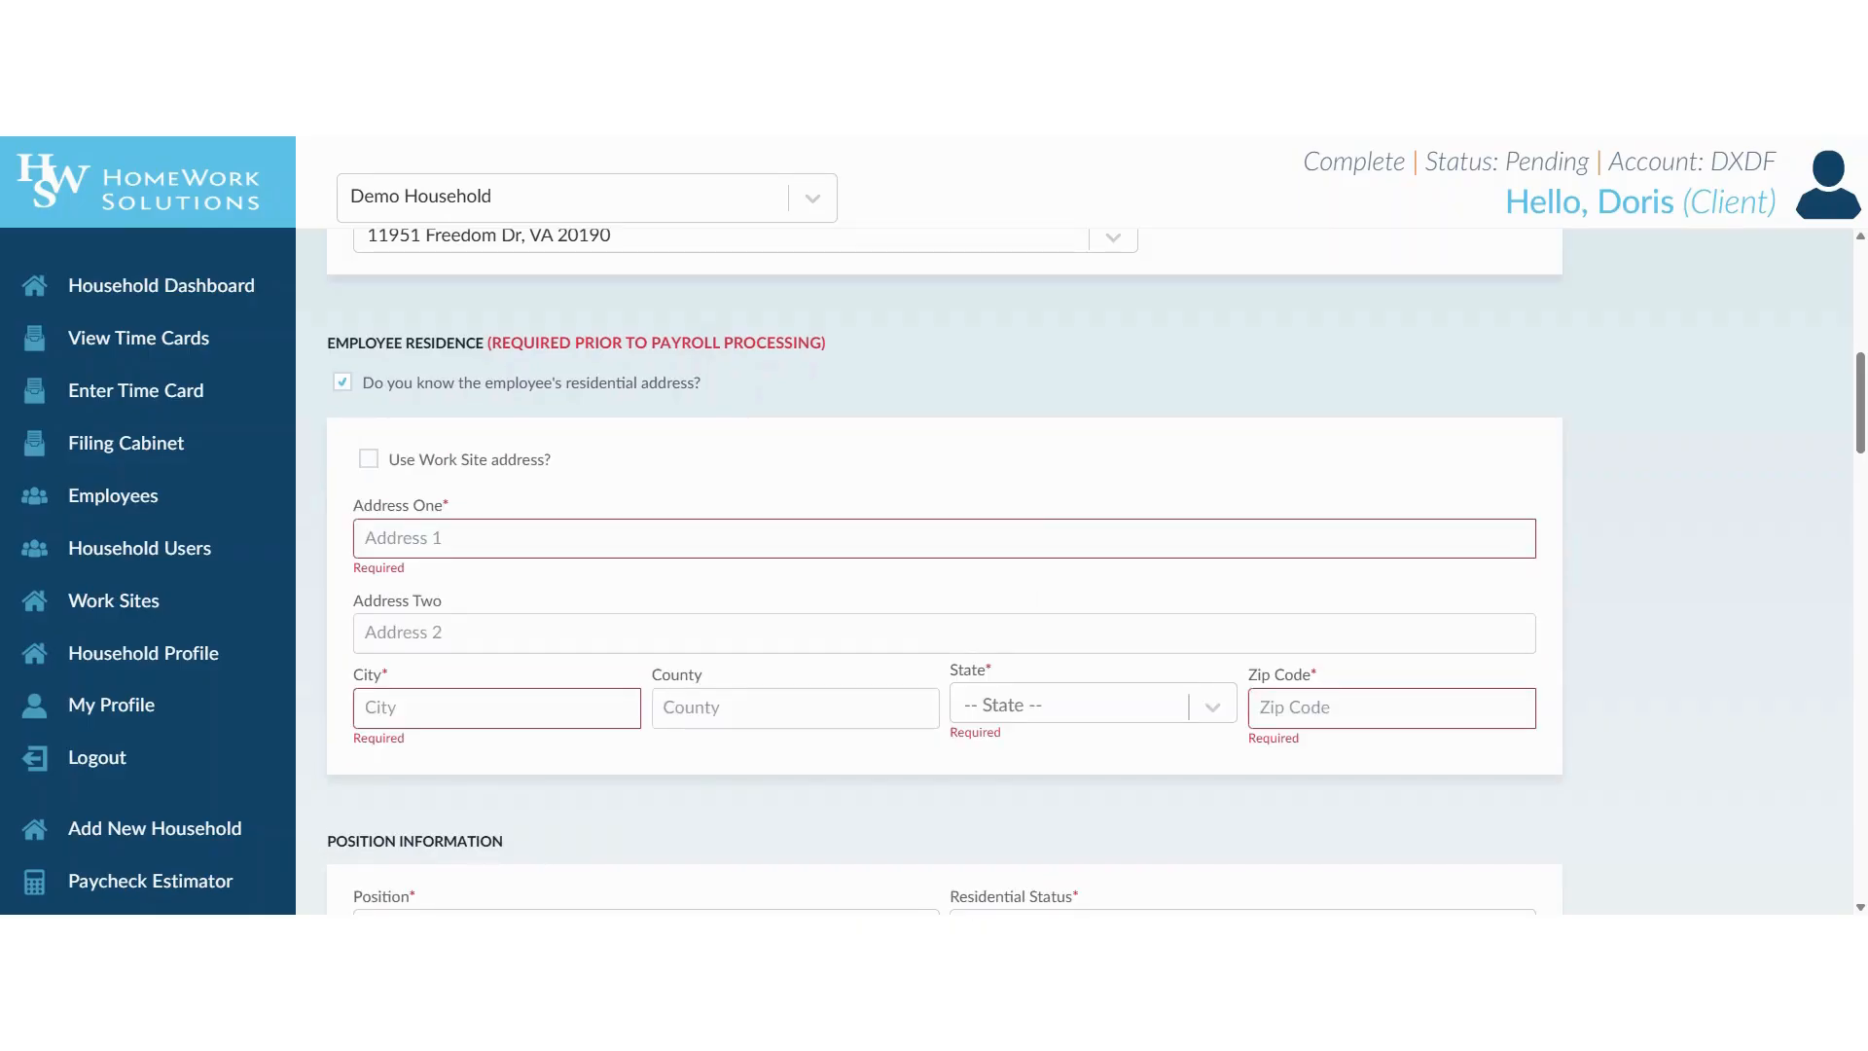
pyautogui.click(342, 383)
# Select the household's listed address as the employee's work site.
pyautogui.scroll(2, 613, 412)
pyautogui.click(778, 390)
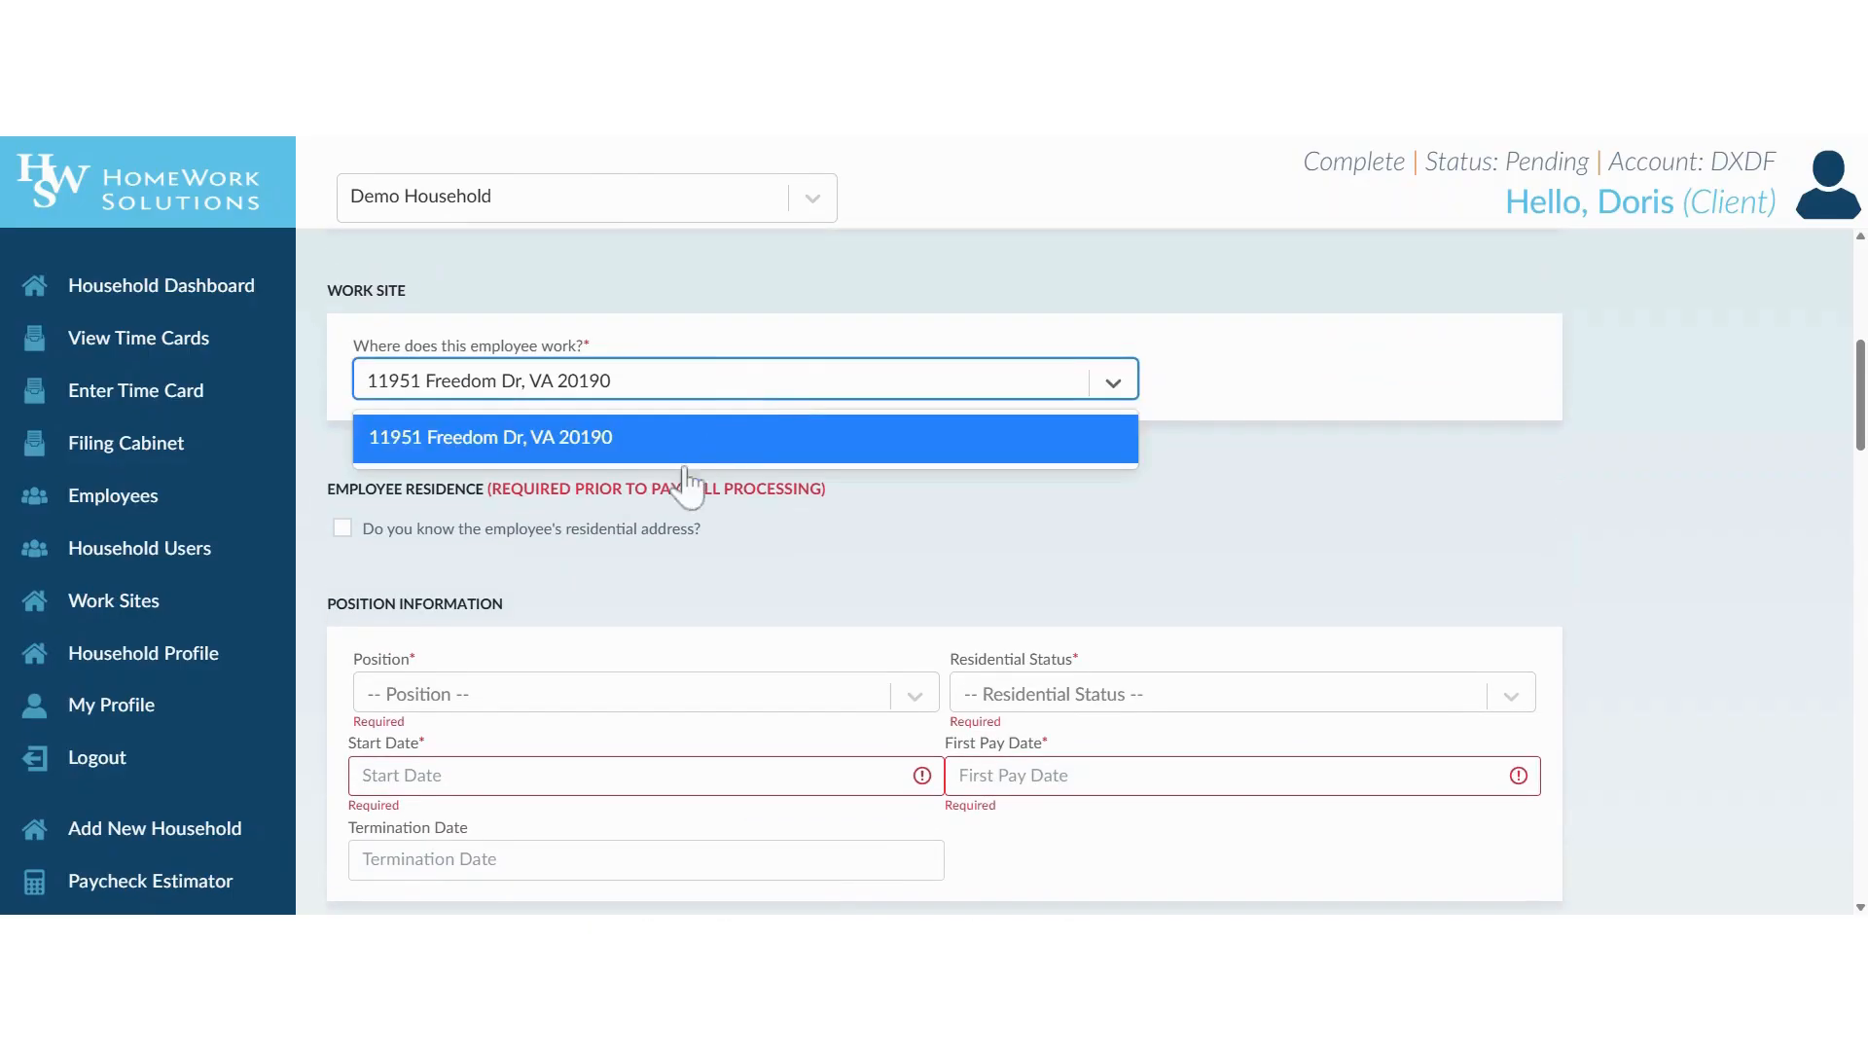
pyautogui.click(646, 440)
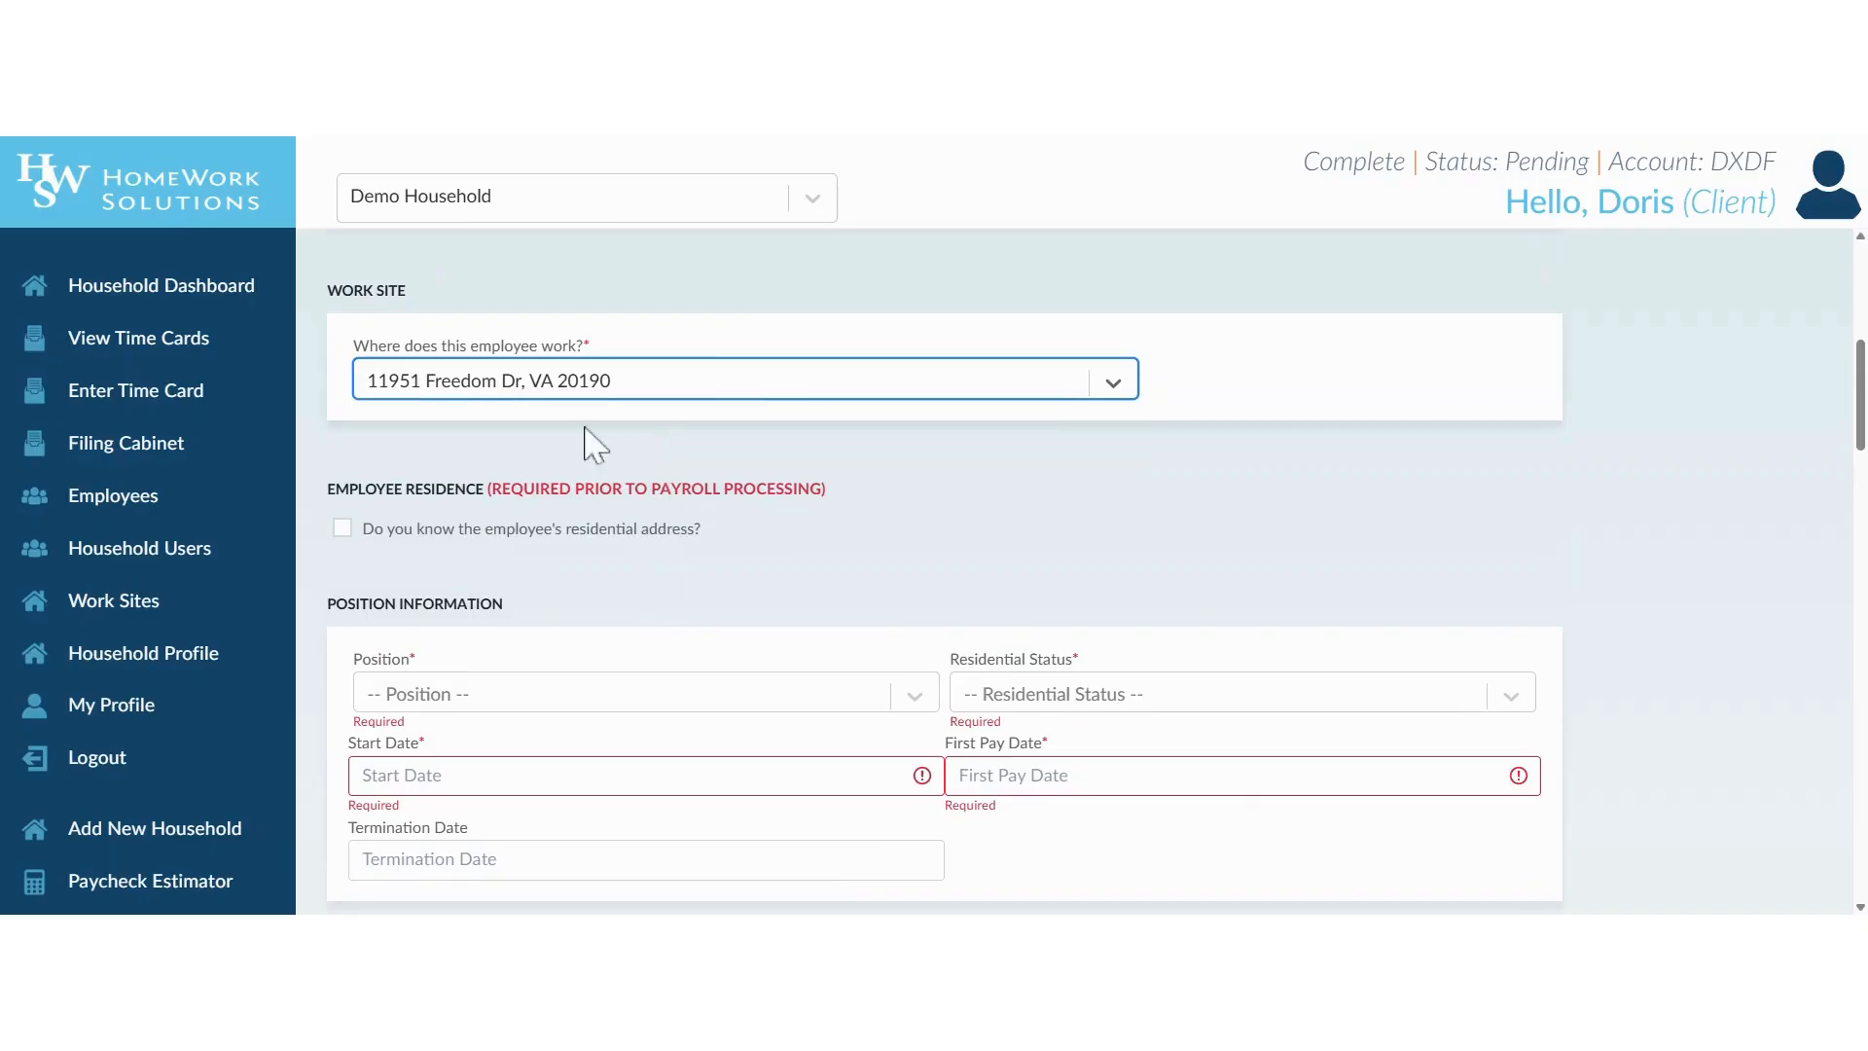
pyautogui.scroll(-1, 355, 569)
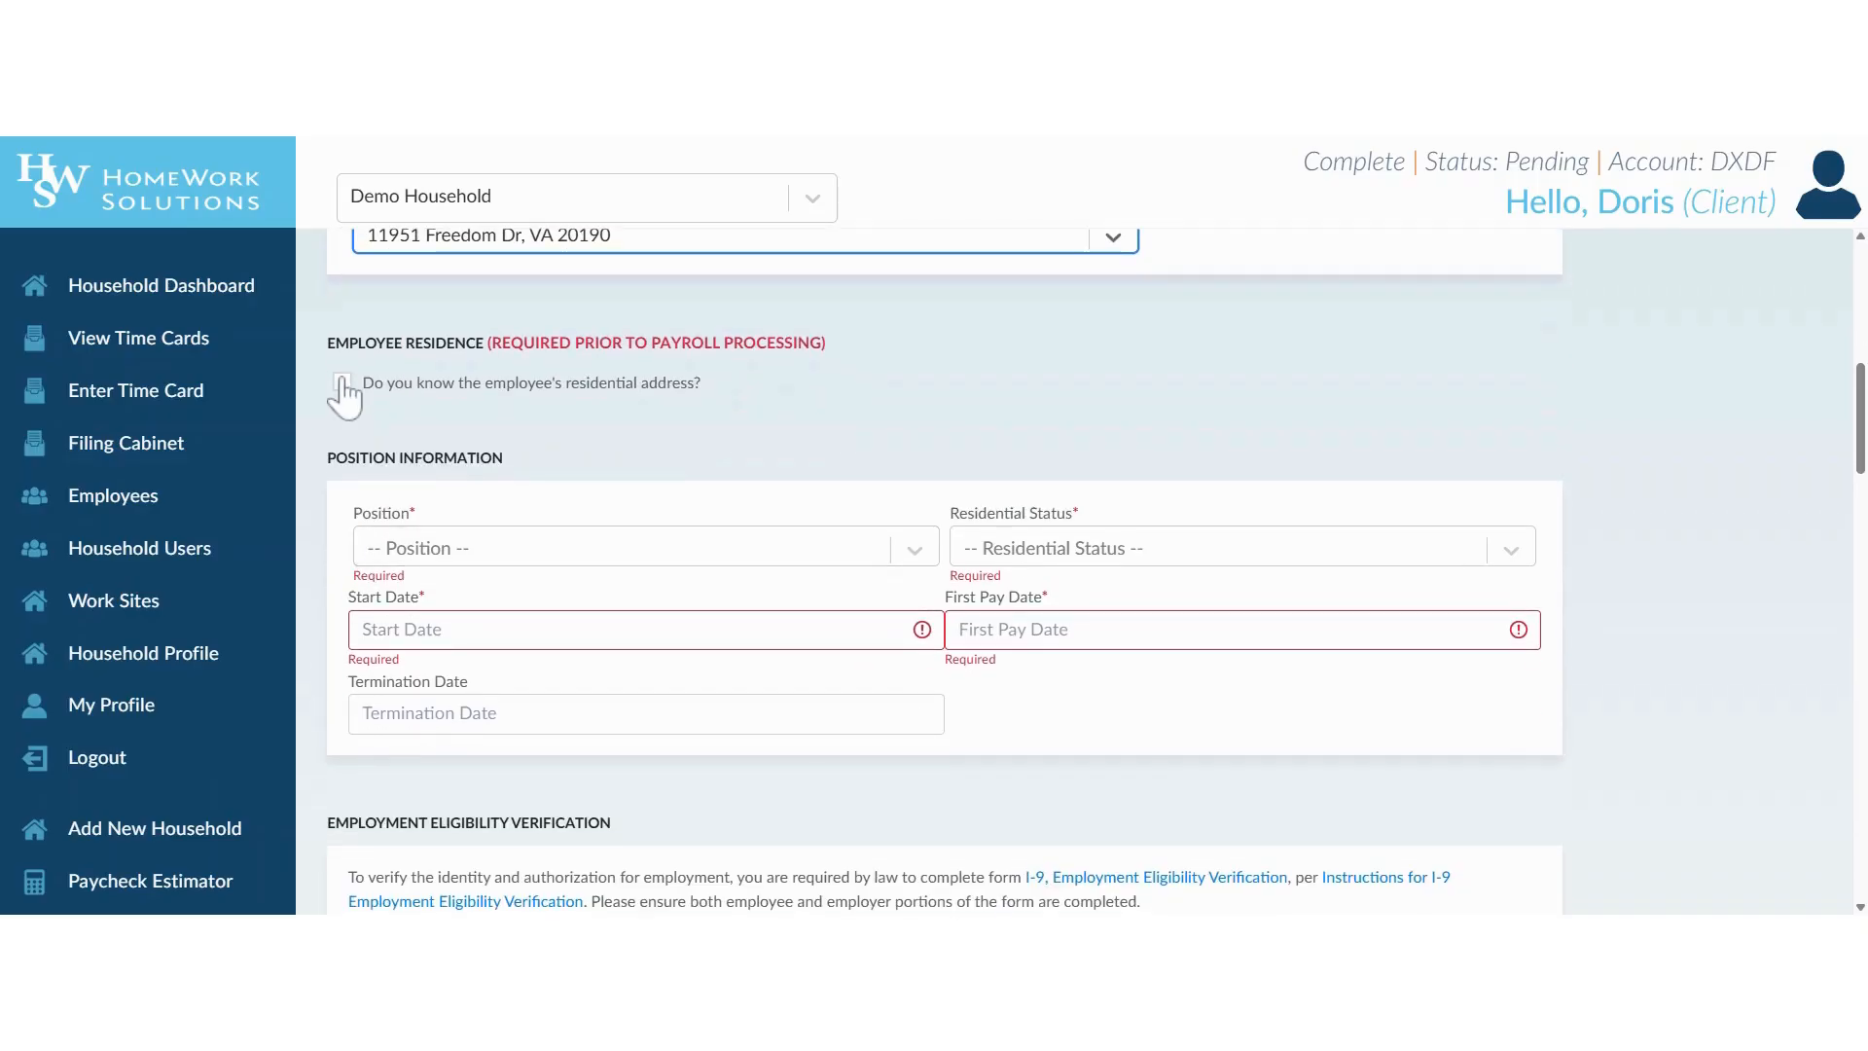
pyautogui.click(342, 382)
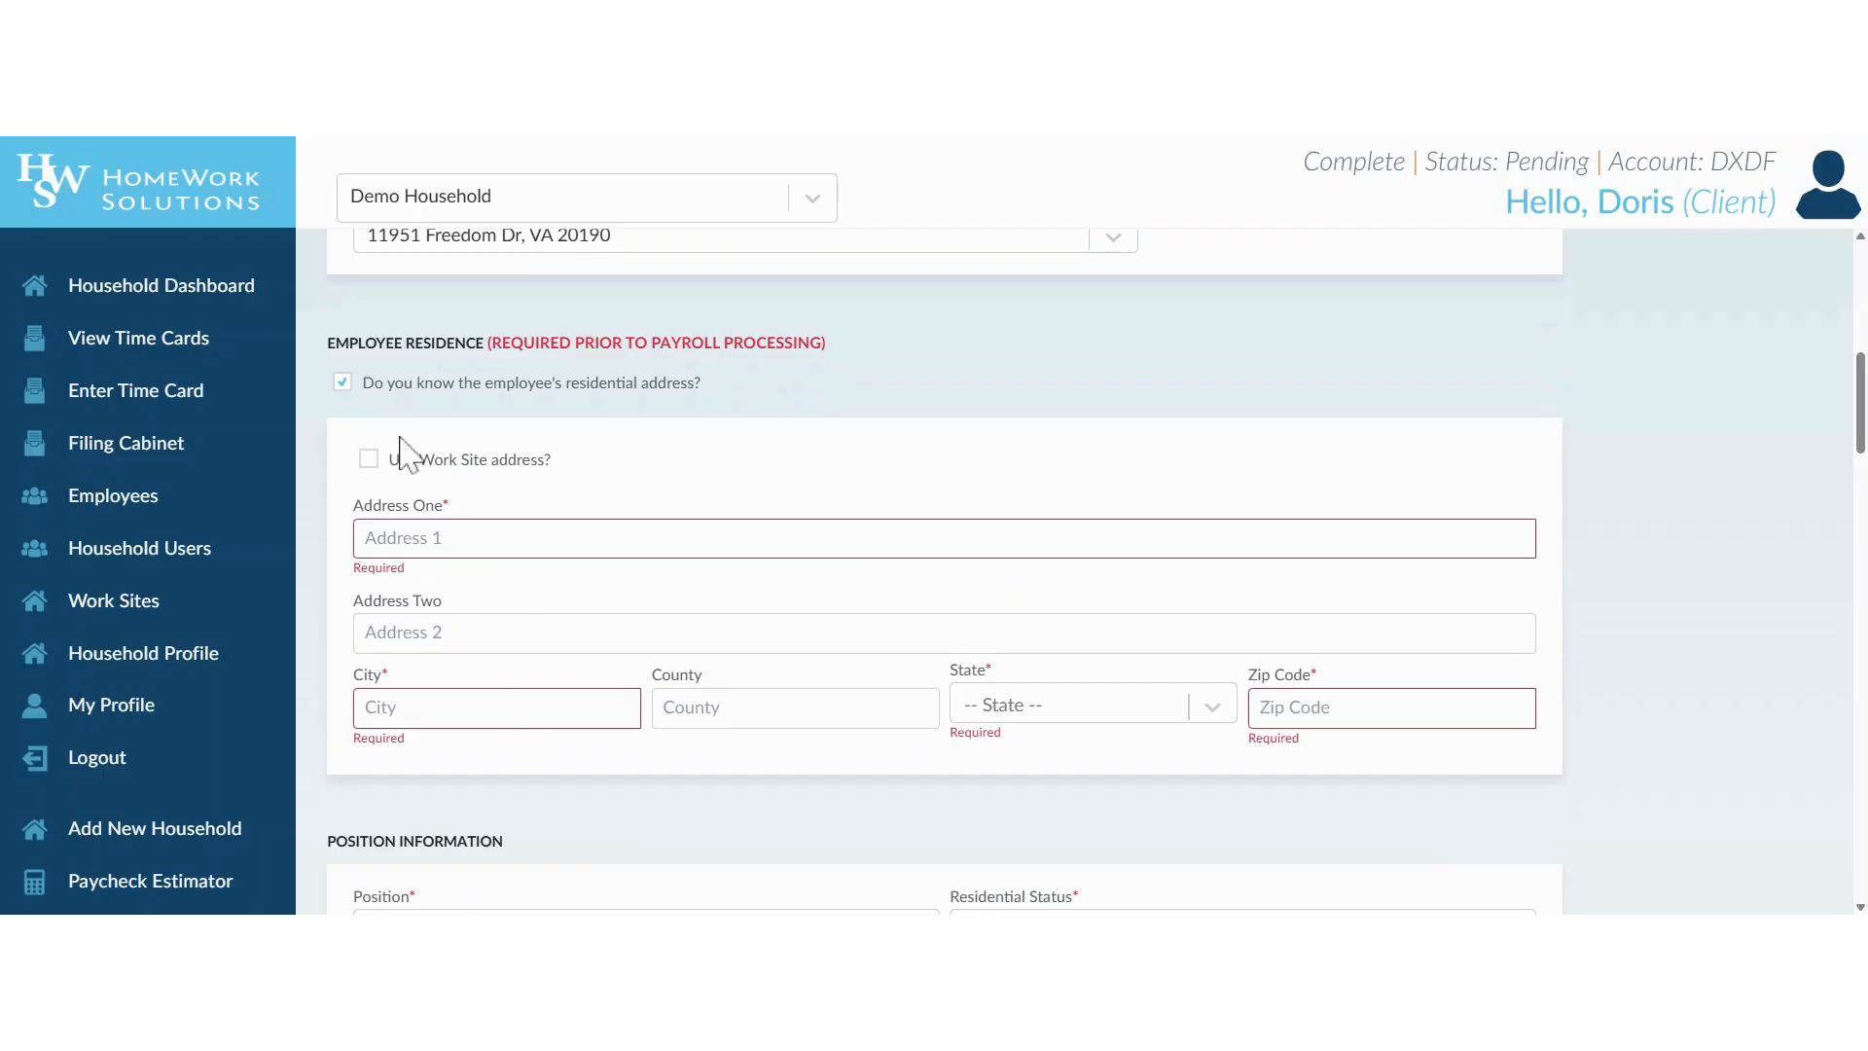
pyautogui.click(342, 383)
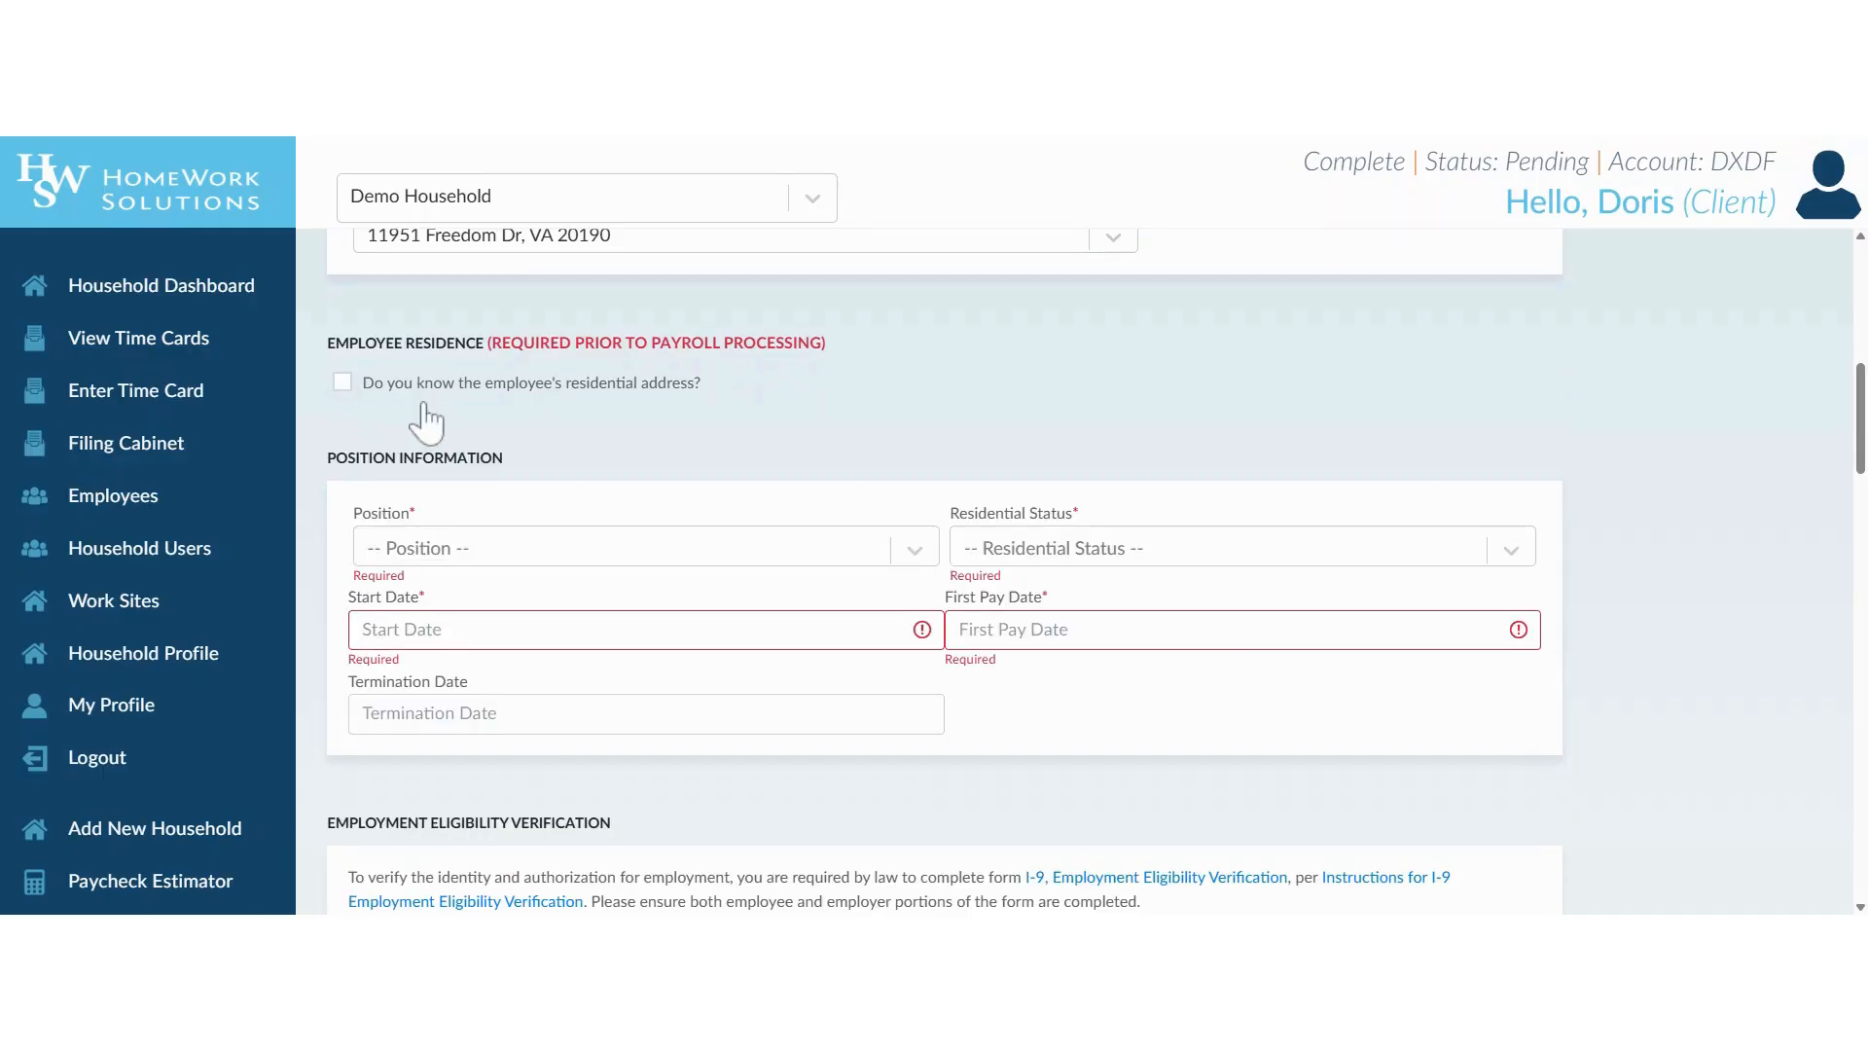
# Set the employee's position to Nanny/Childcare and the residential status to Live-out.
pyautogui.scroll(-2, 628, 436)
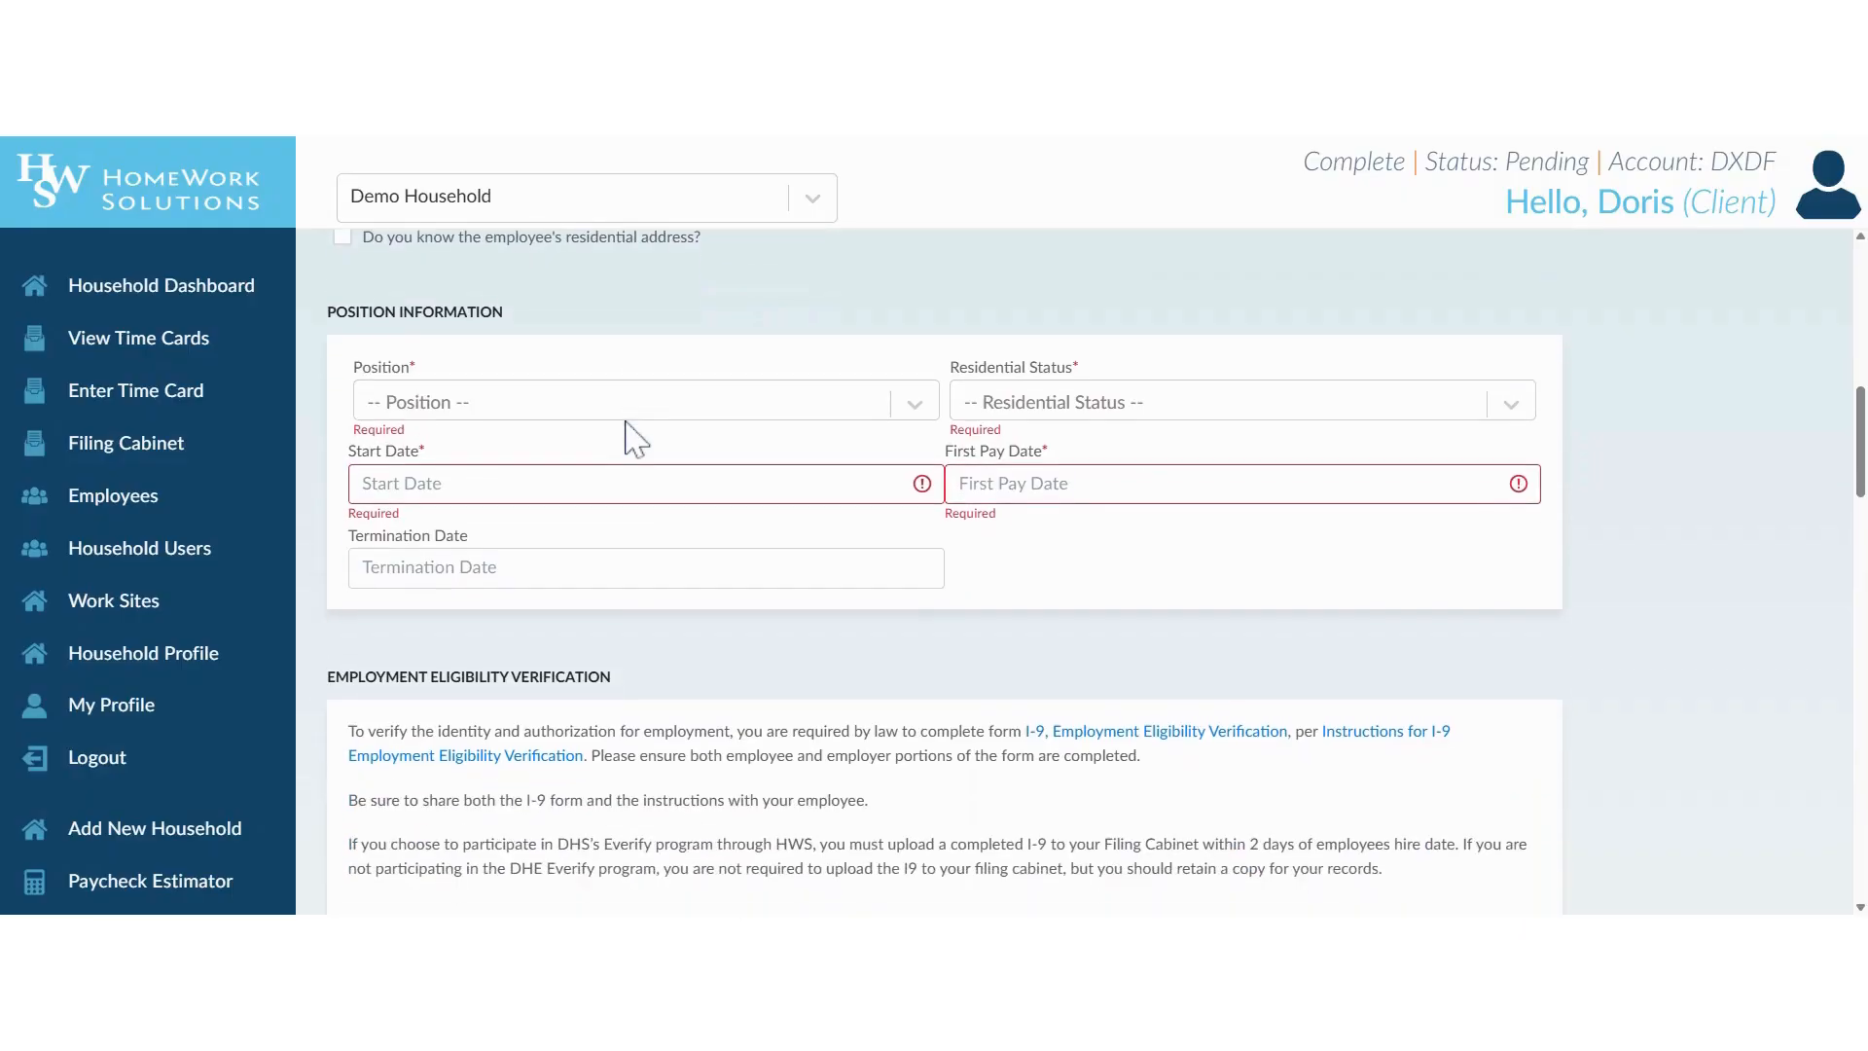
pyautogui.click(474, 415)
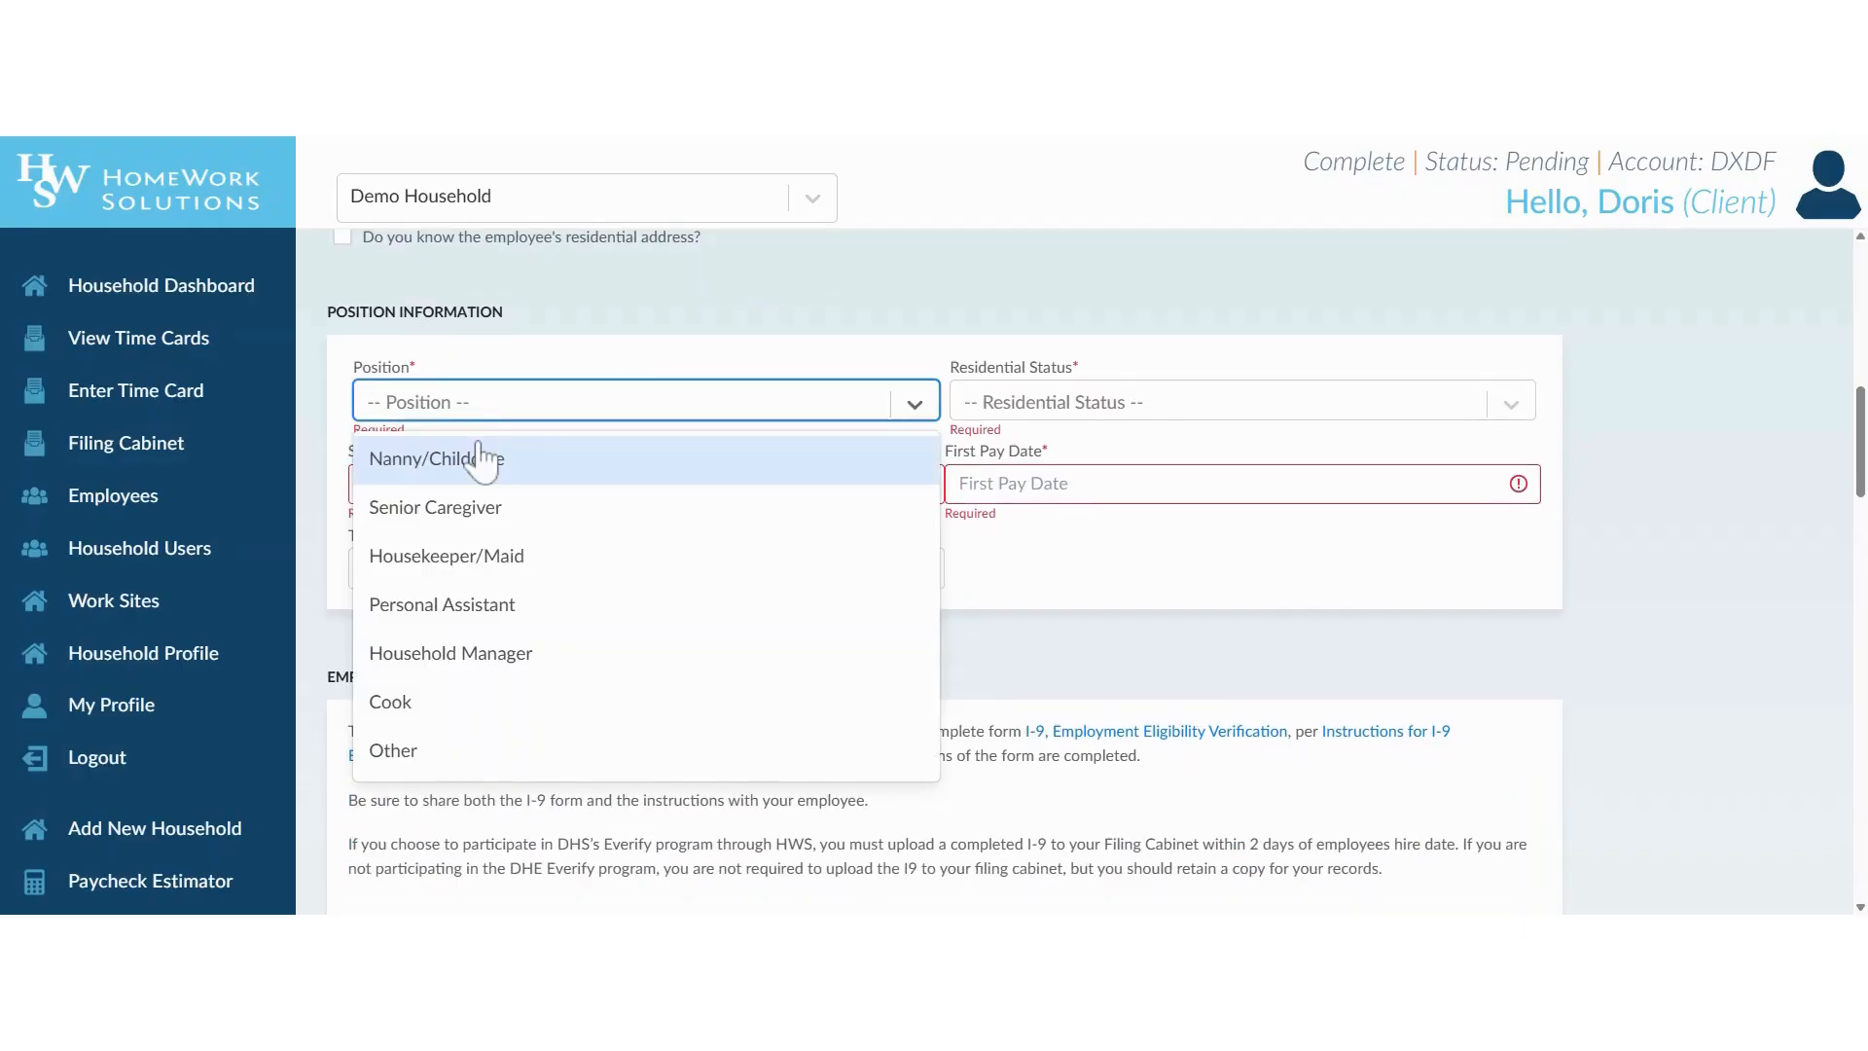
pyautogui.click(582, 465)
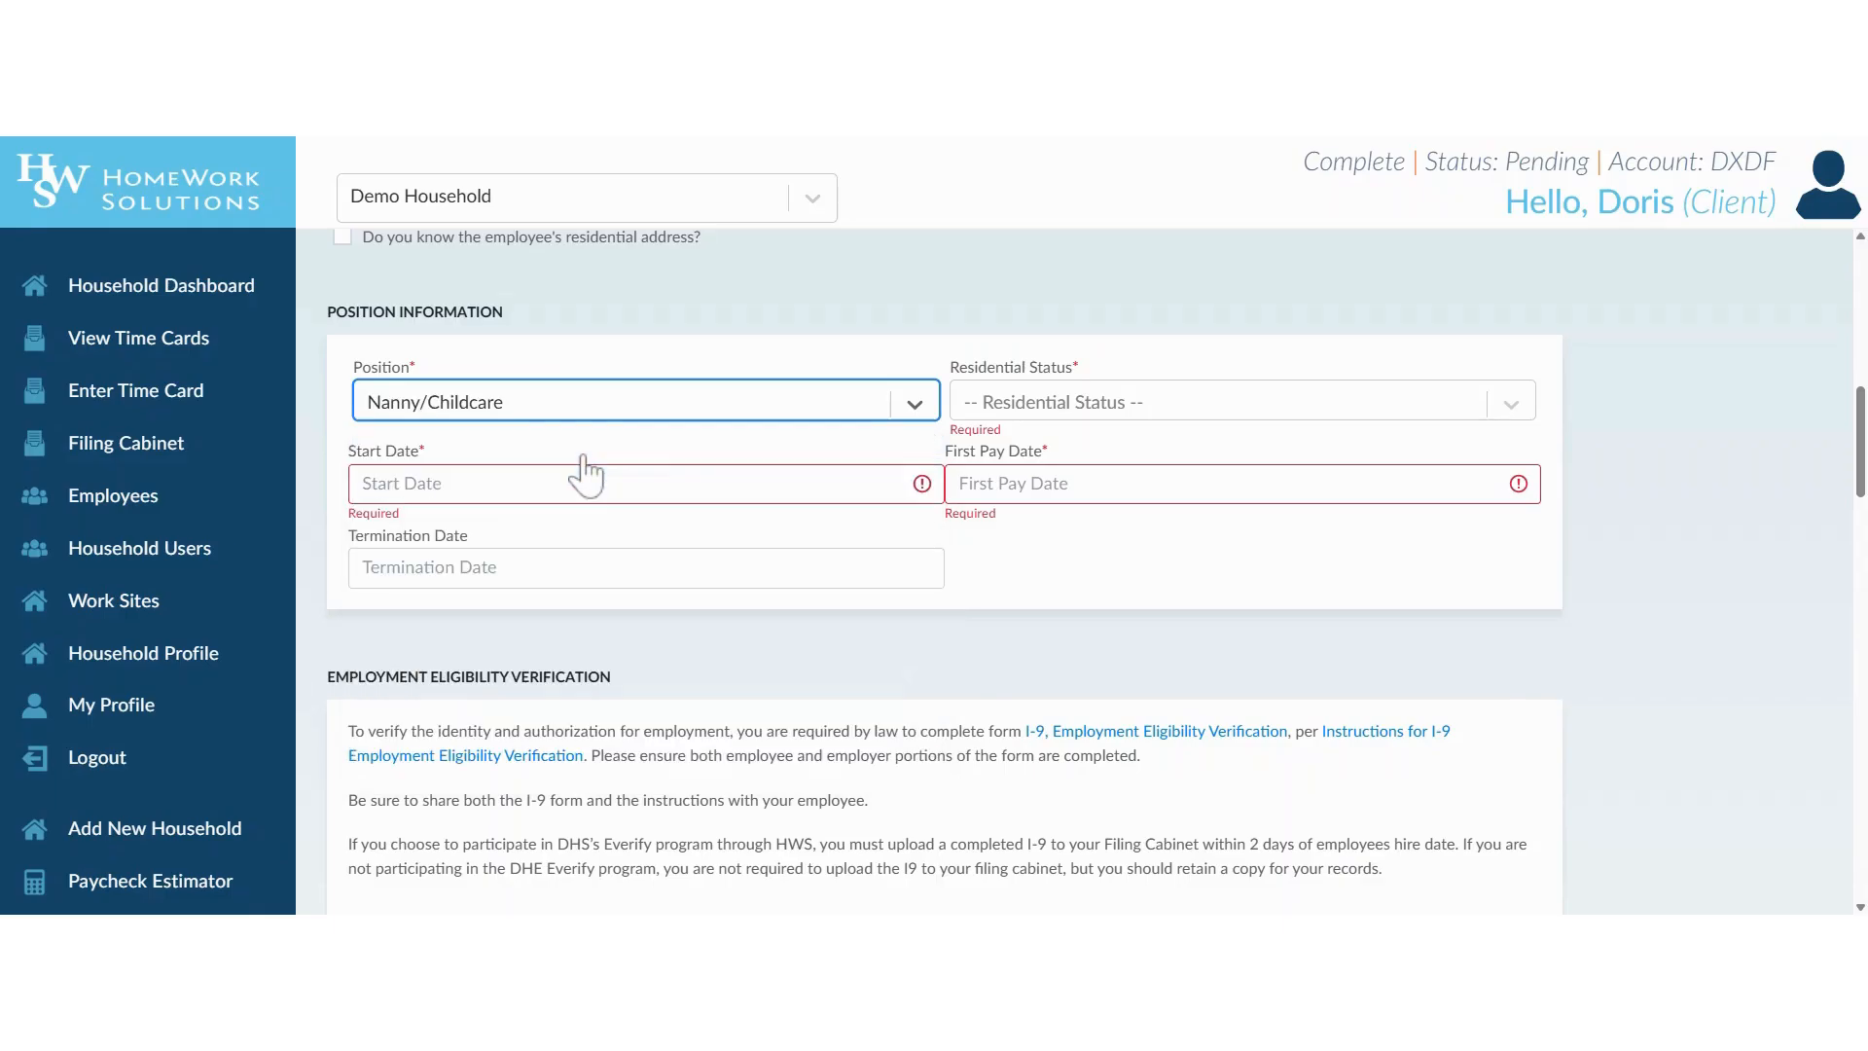
pyautogui.click(1092, 414)
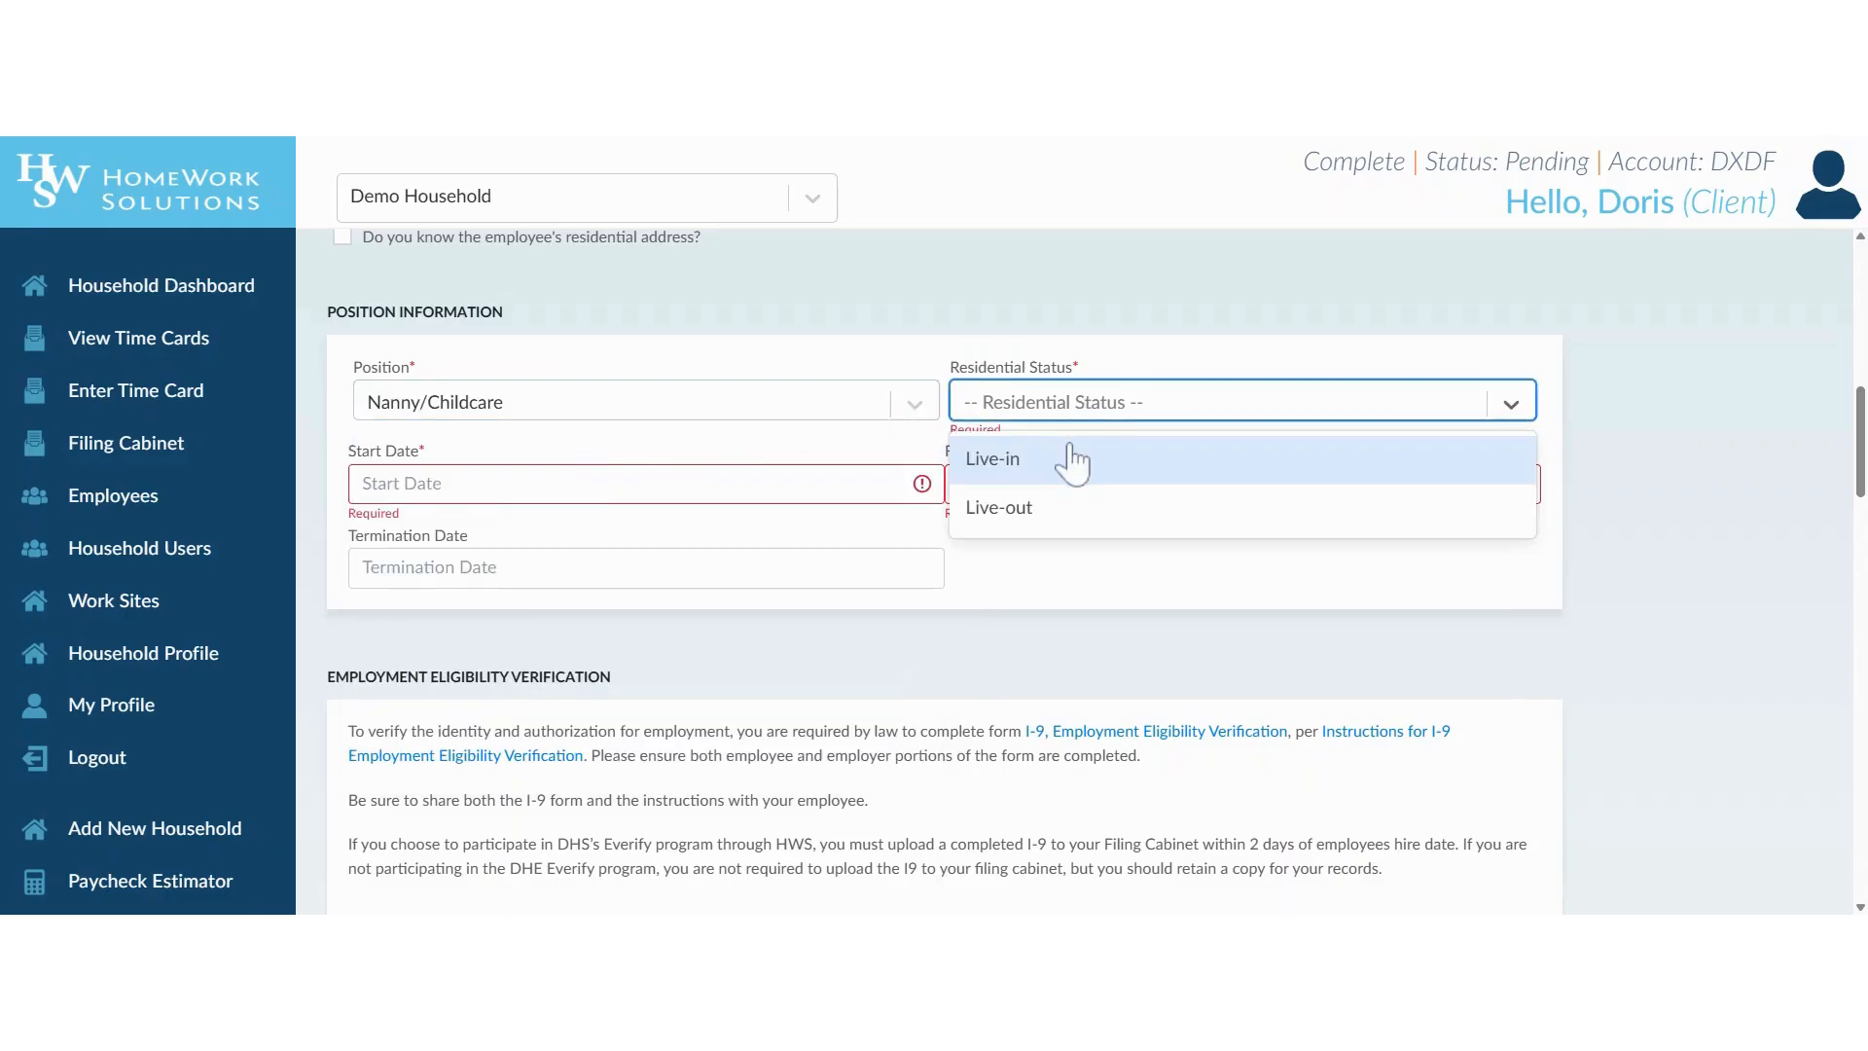
pyautogui.click(1063, 509)
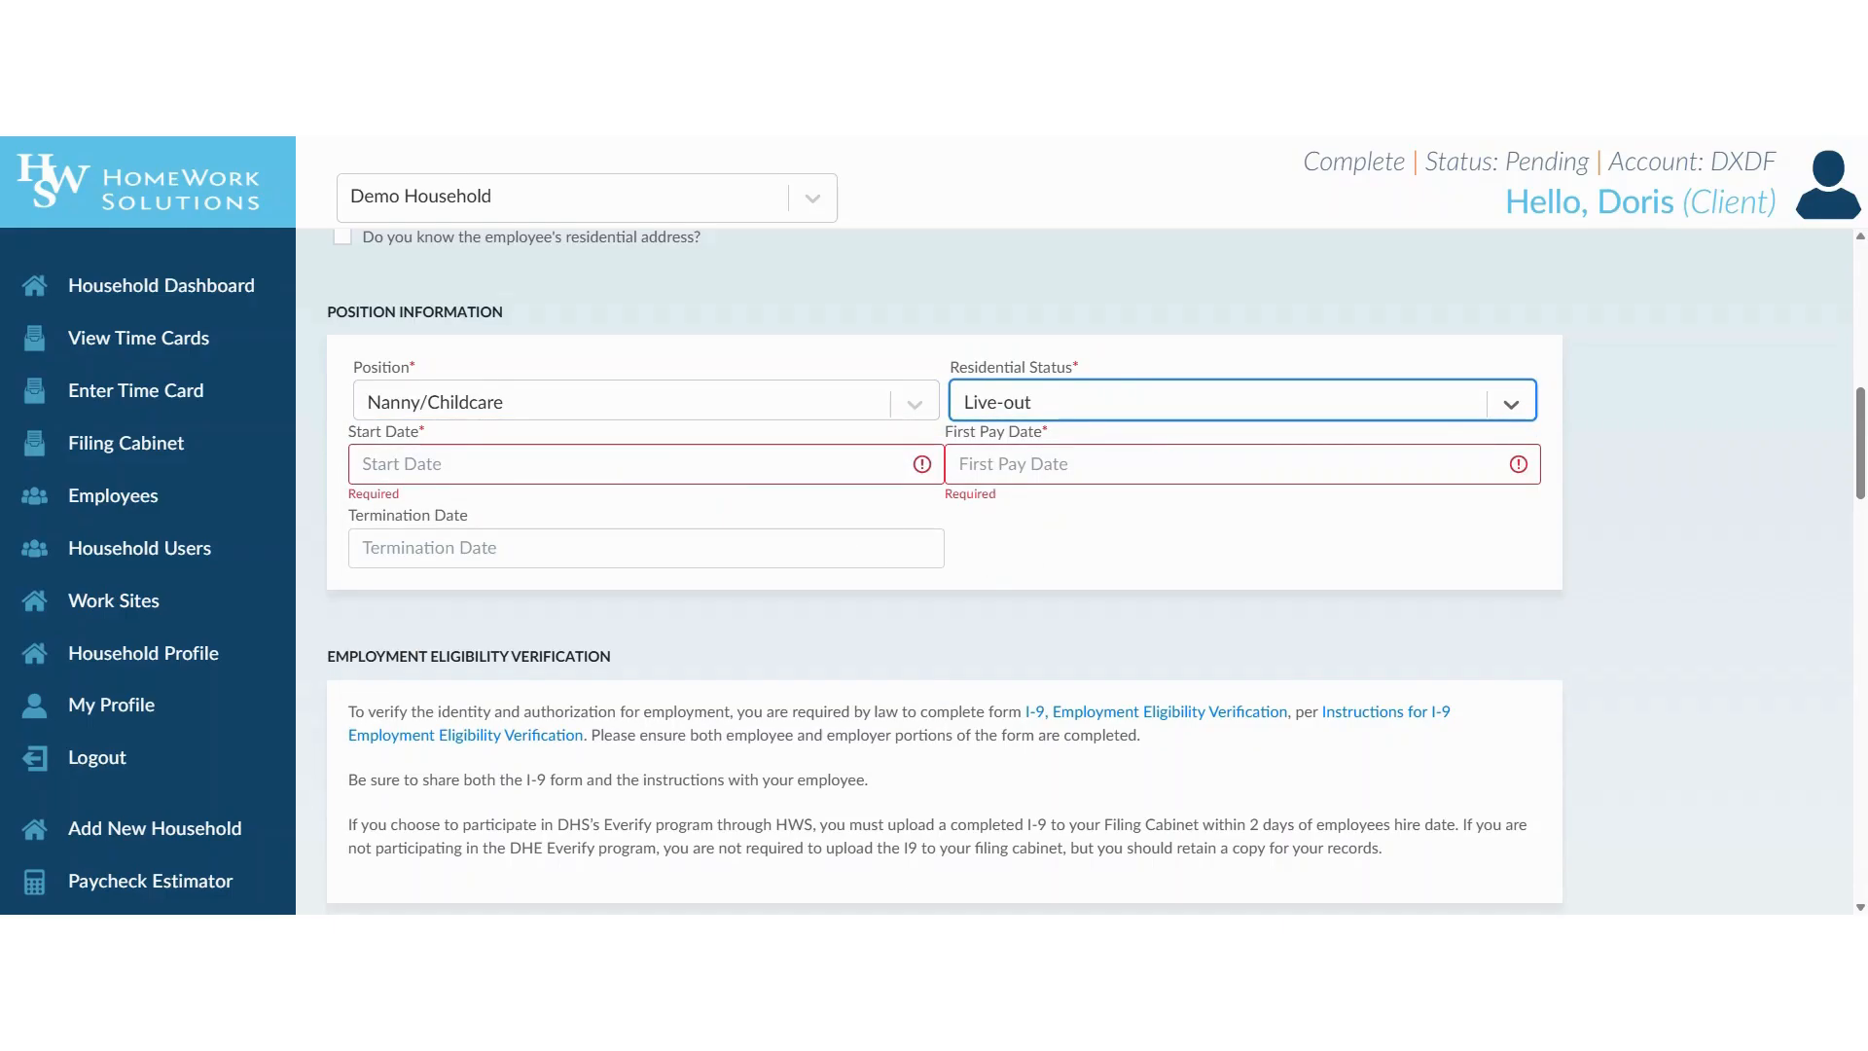
# Set the employee's start date to 06/09/2025 and the first pay date to 06/20/2025.
pyautogui.click(467, 465)
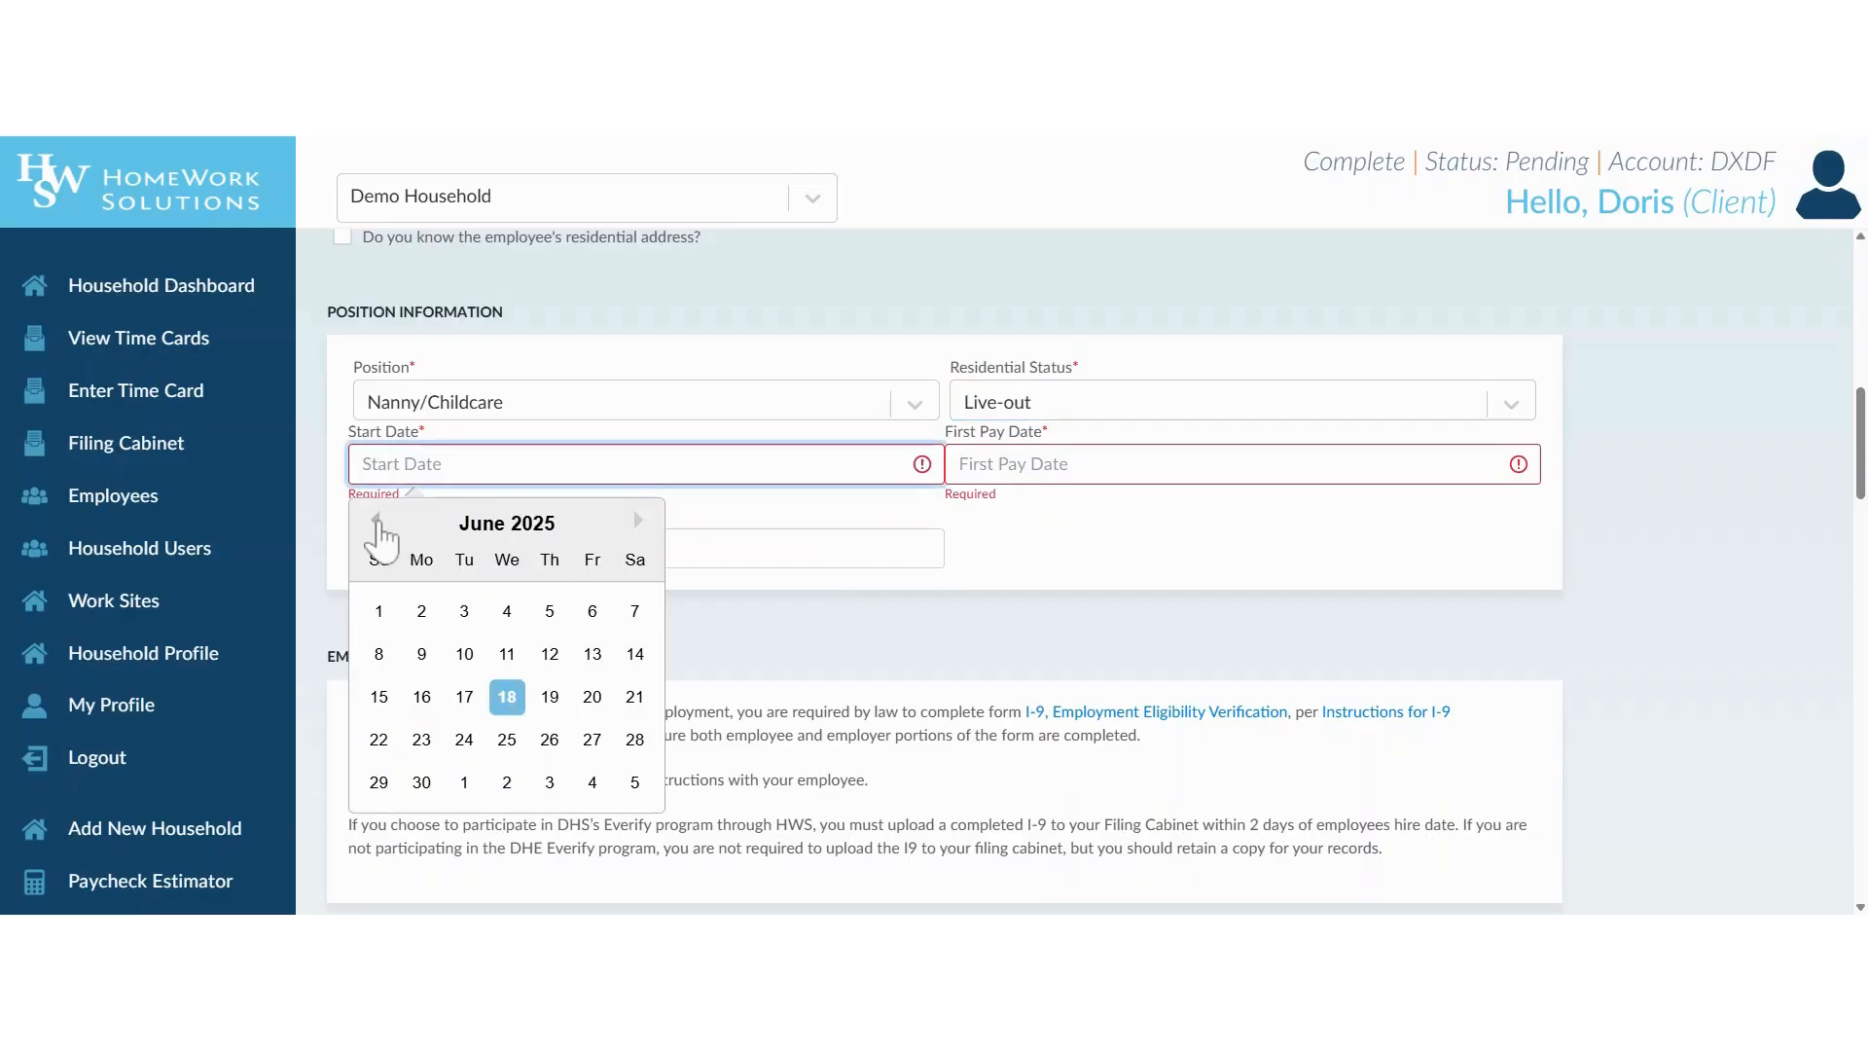
pyautogui.click(376, 521)
pyautogui.click(637, 521)
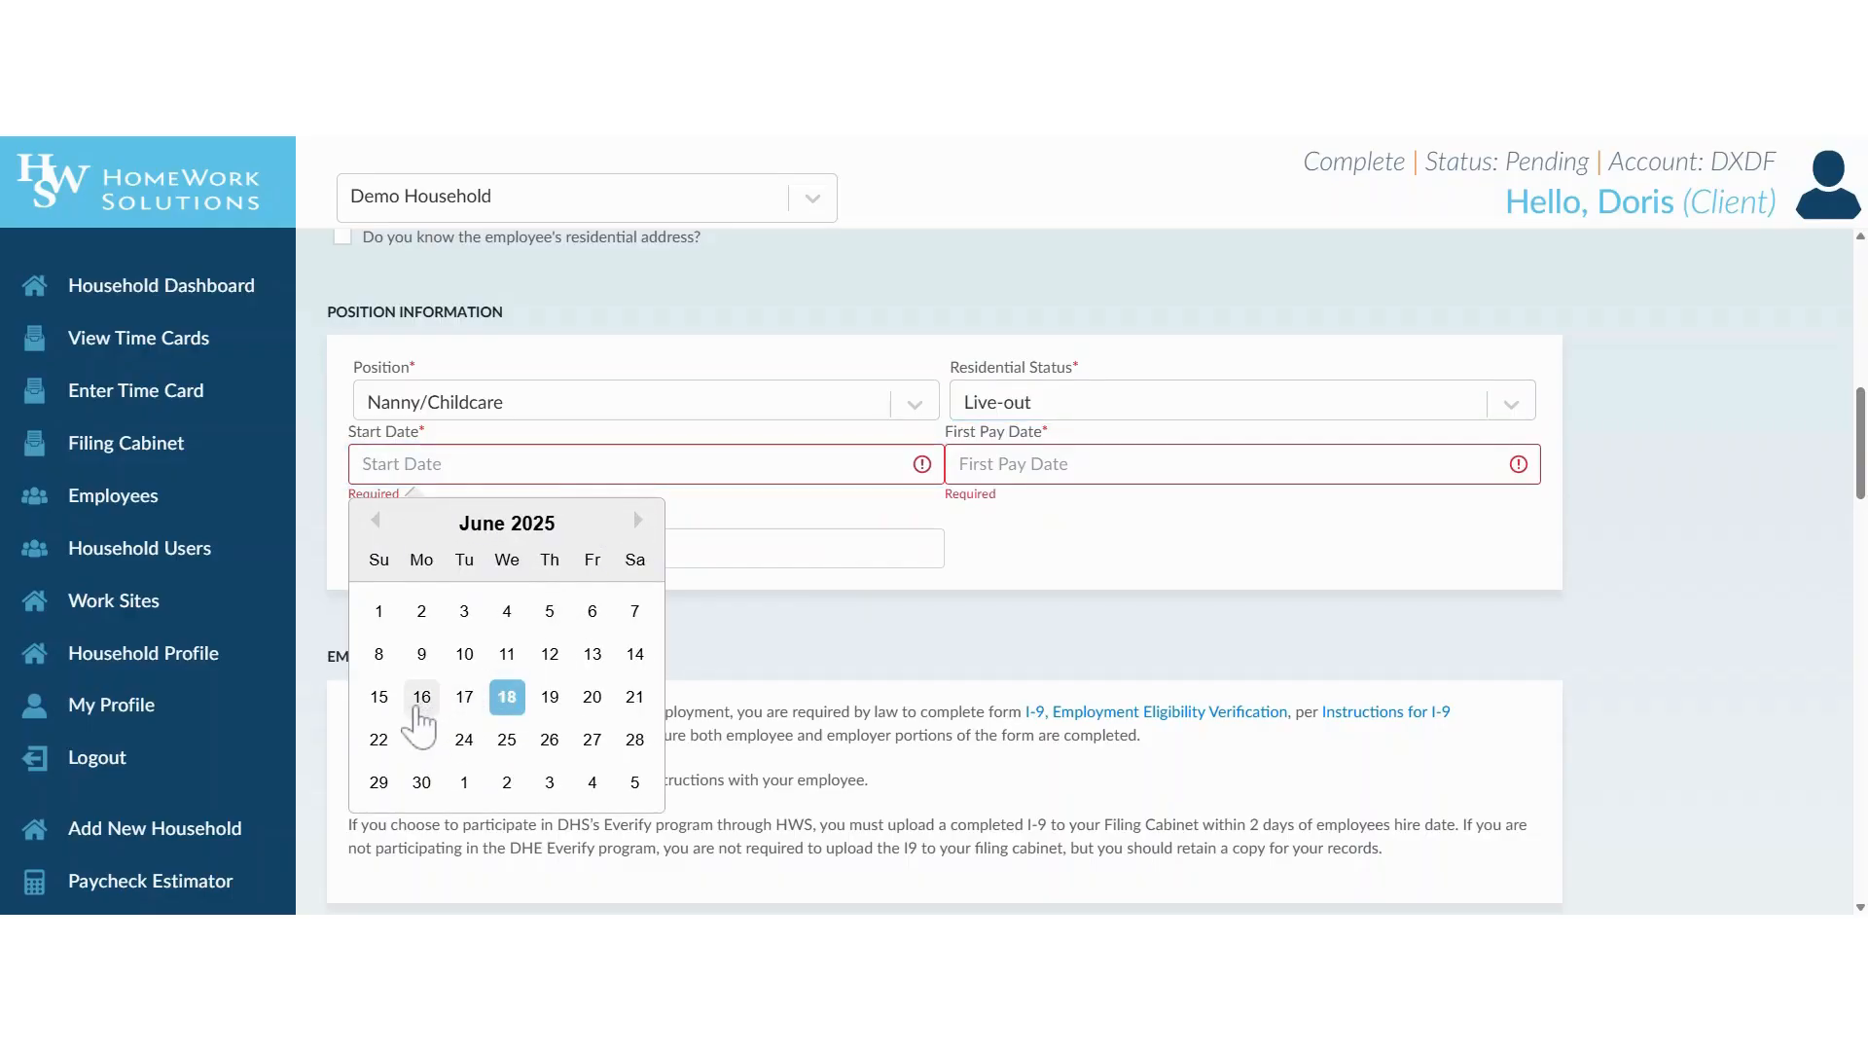
pyautogui.click(422, 654)
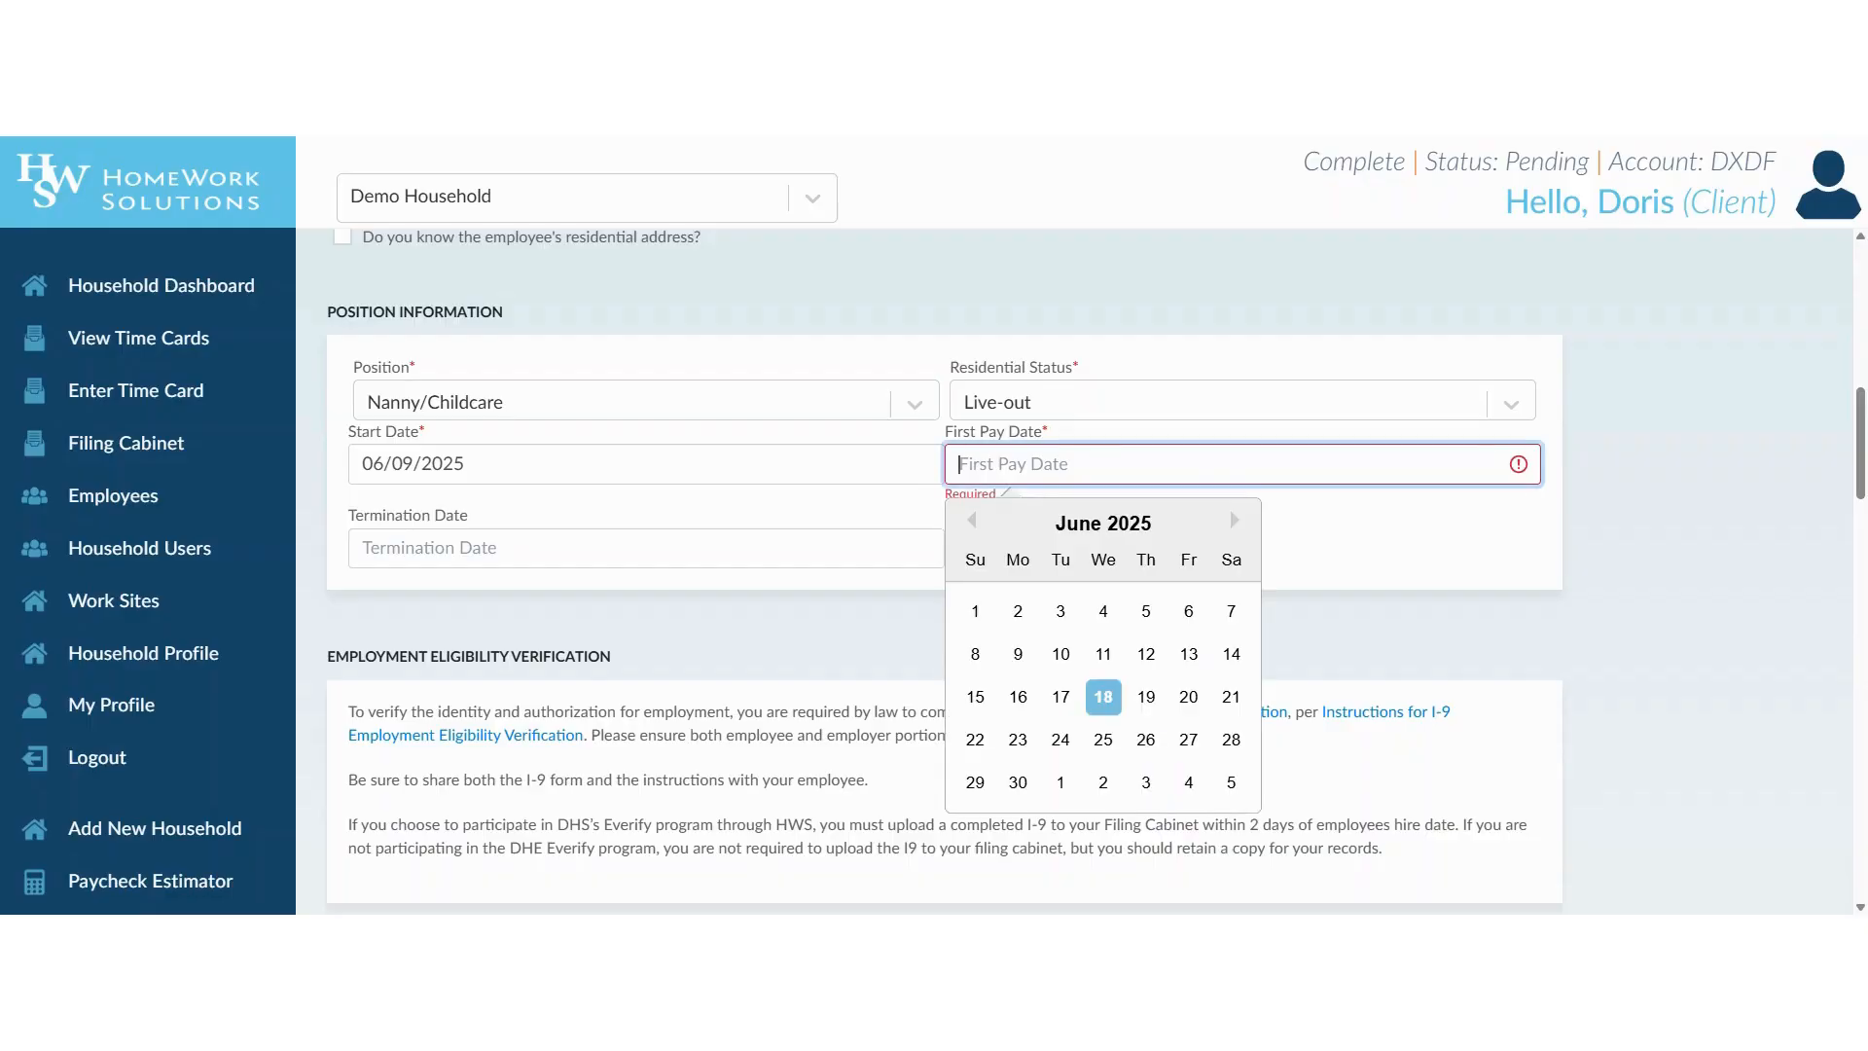
pyautogui.click(971, 521)
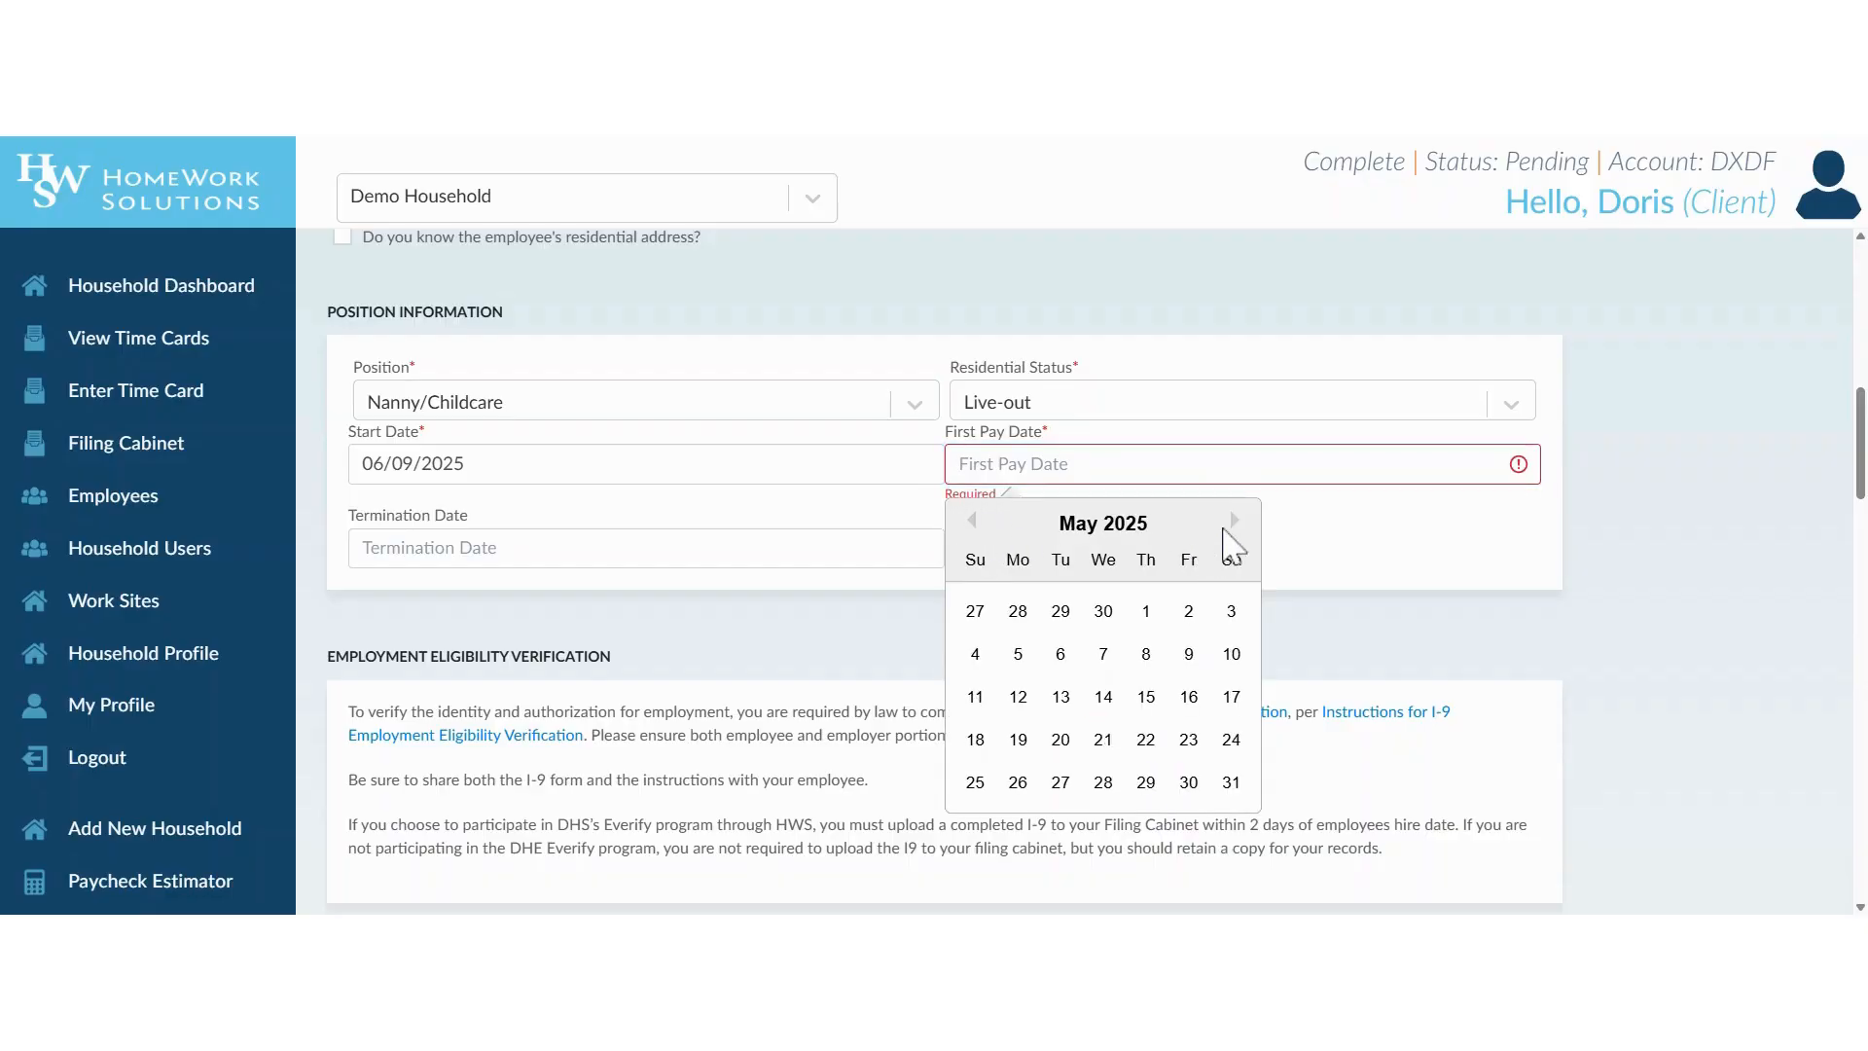
pyautogui.click(1232, 521)
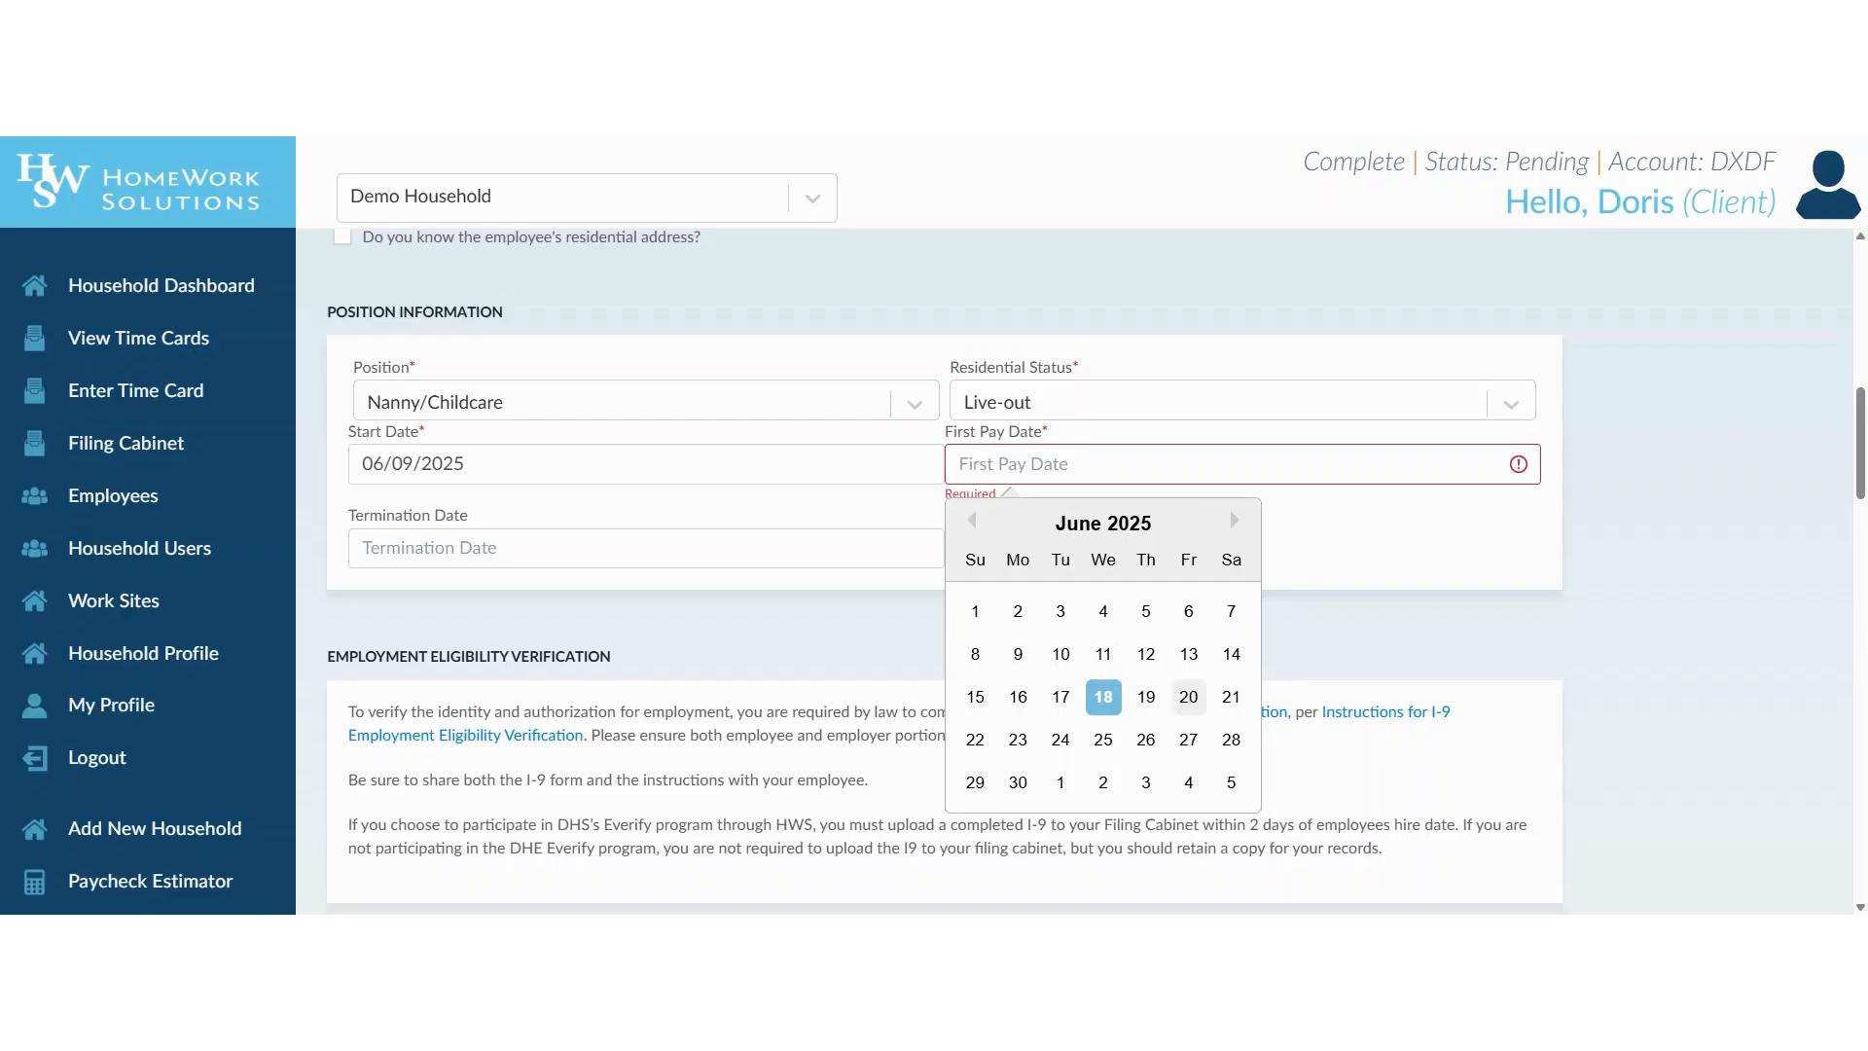
pyautogui.click(1188, 697)
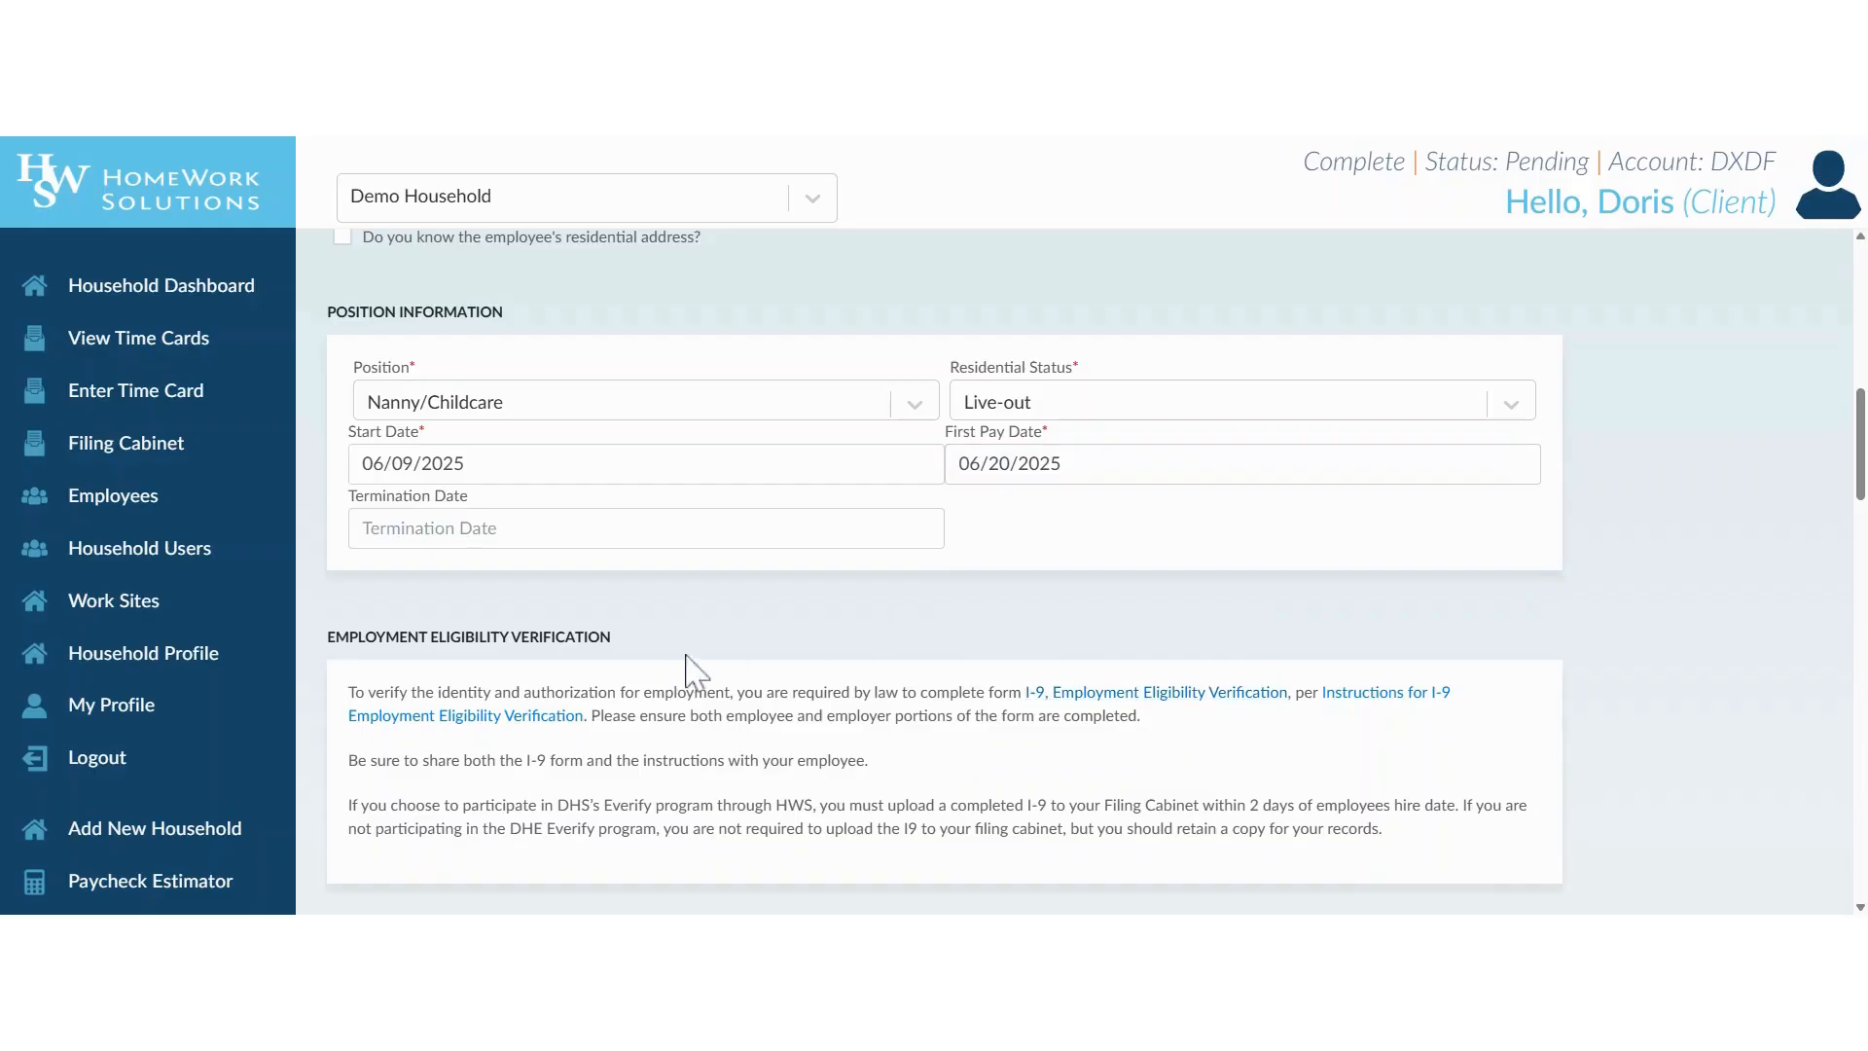
# Review the employment eligibility verification instructions and the W4 information fields.
pyautogui.scroll(-3, 718, 616)
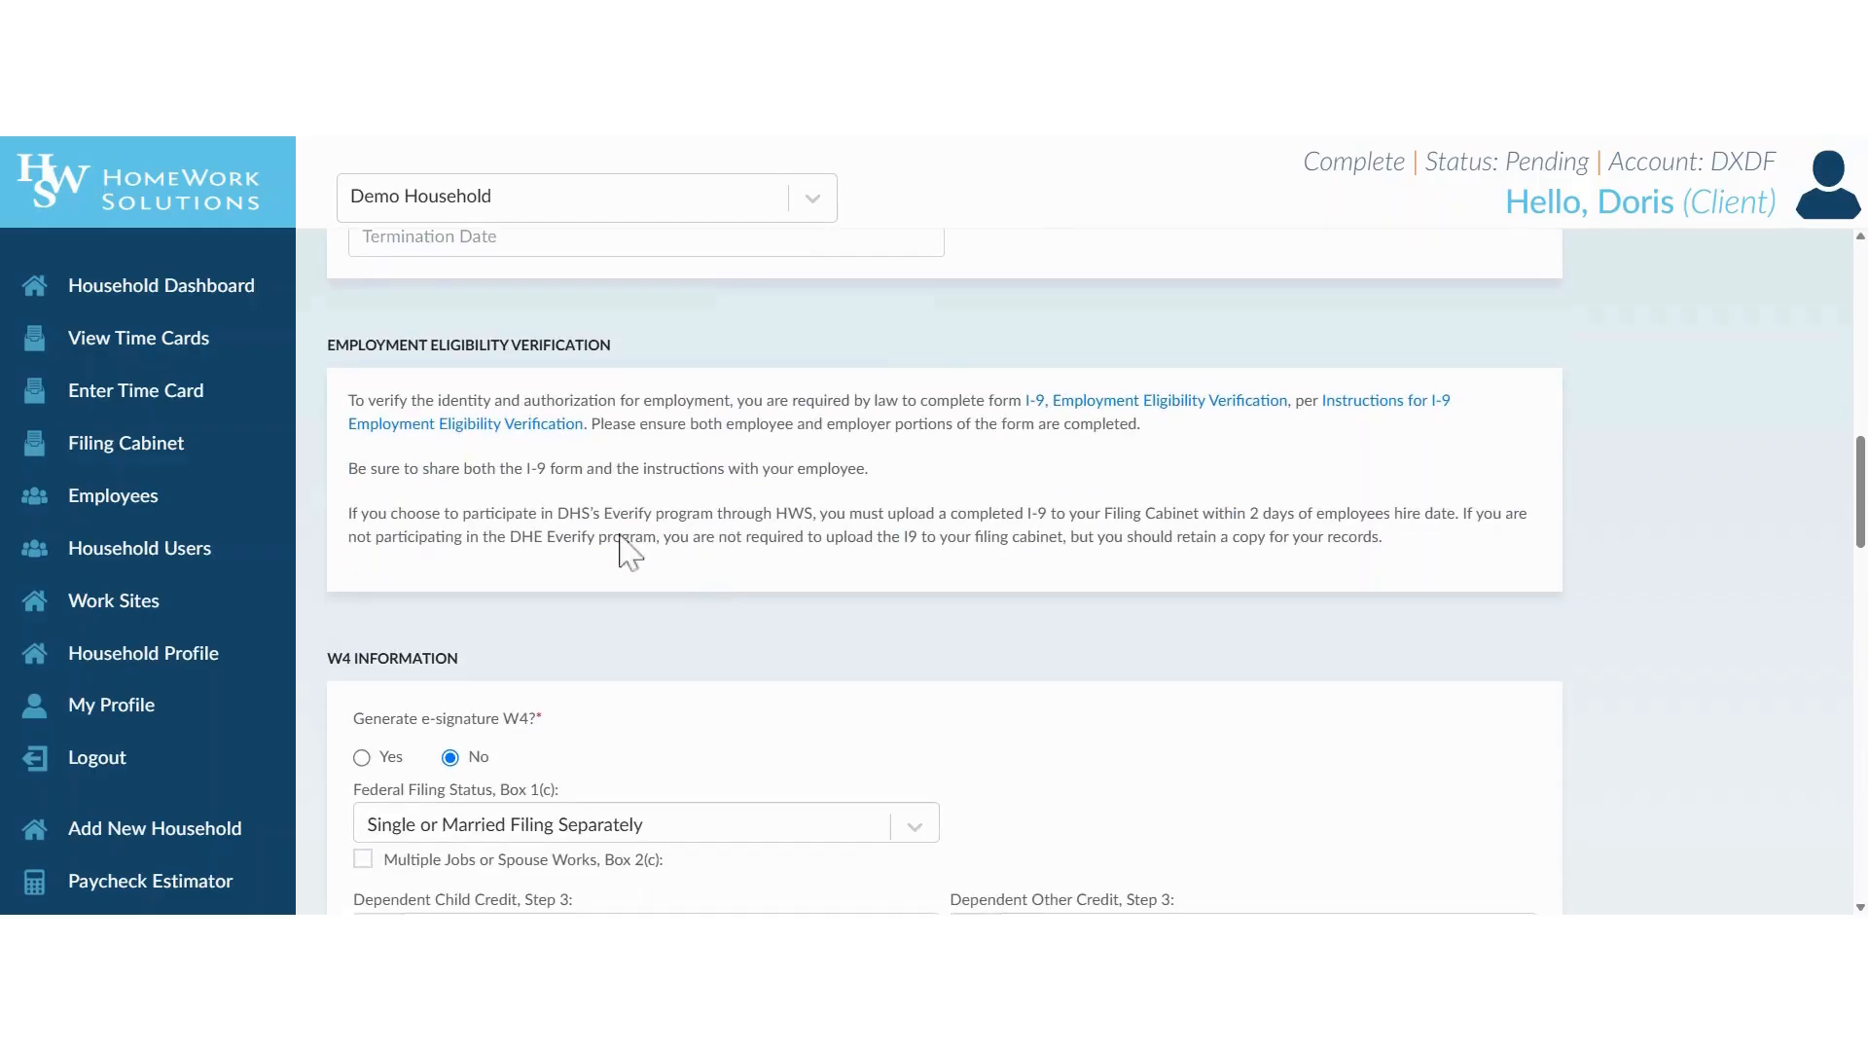
pyautogui.scroll(-2, 618, 513)
pyautogui.scroll(2, 620, 514)
pyautogui.scroll(-3, 1007, 472)
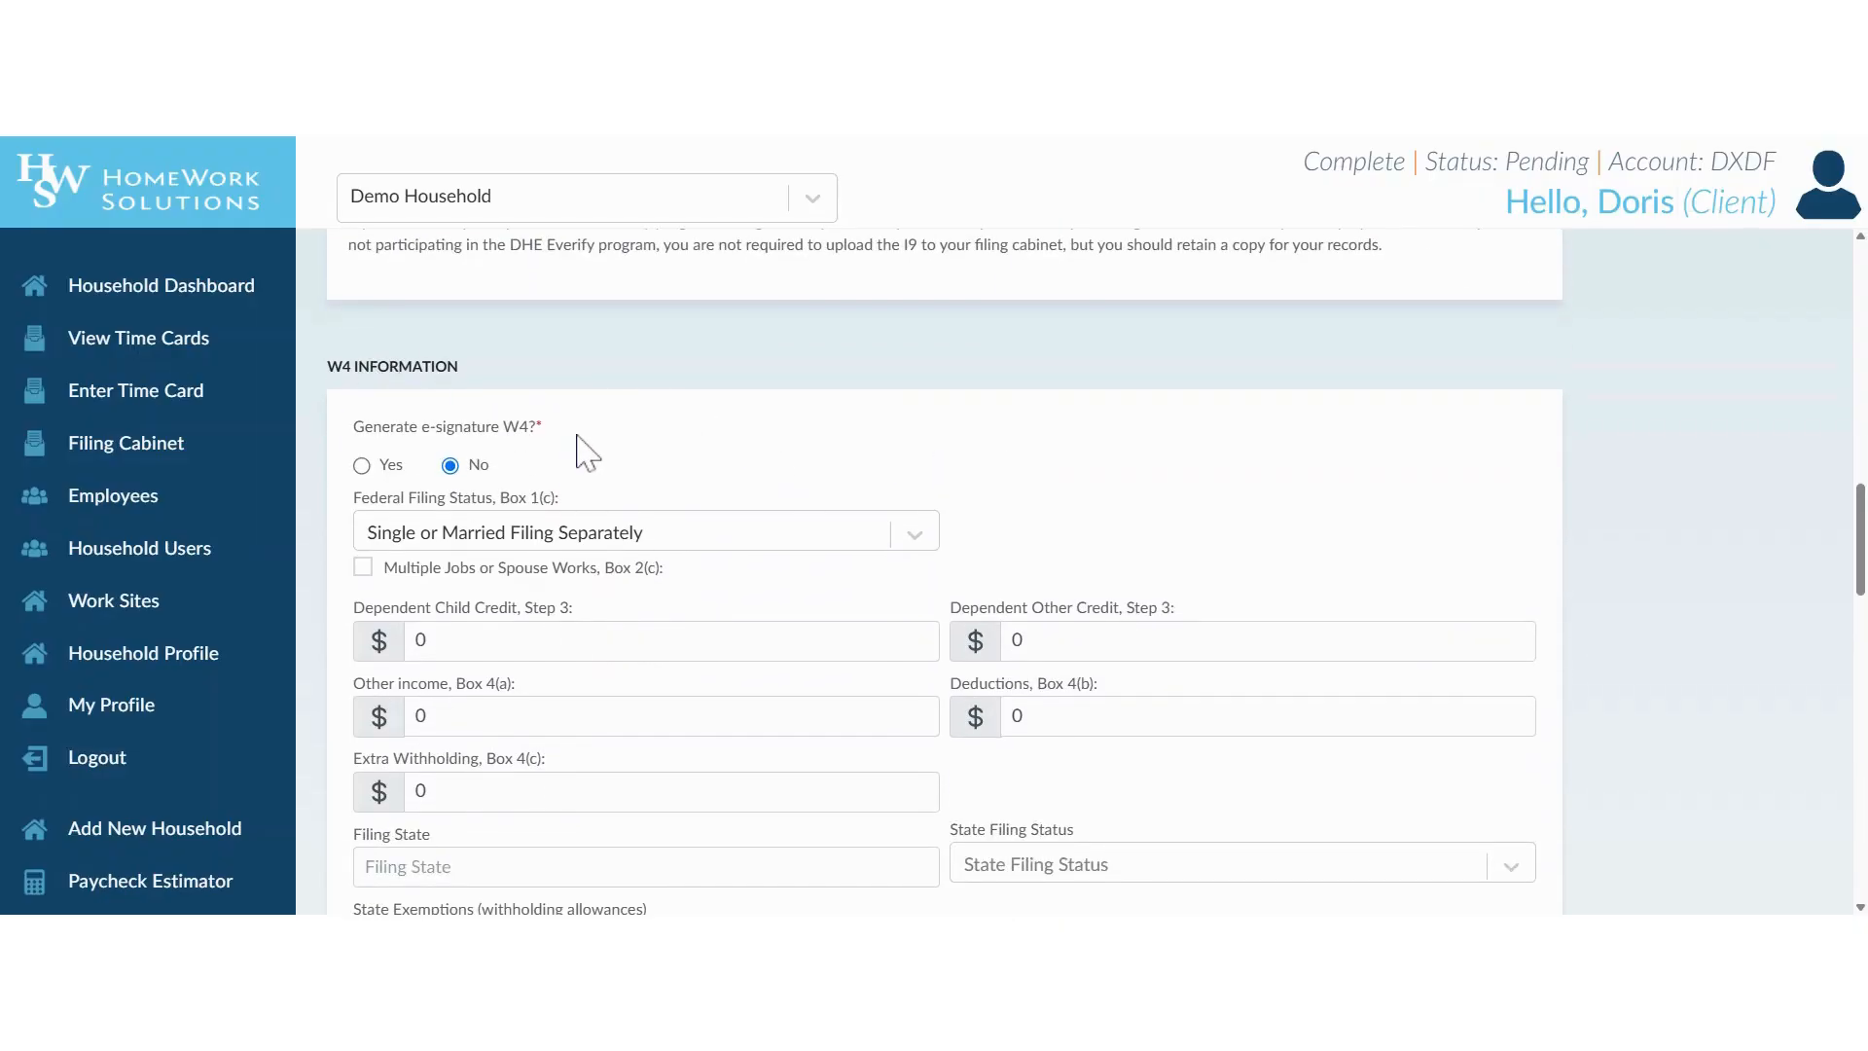
pyautogui.scroll(-2, 588, 443)
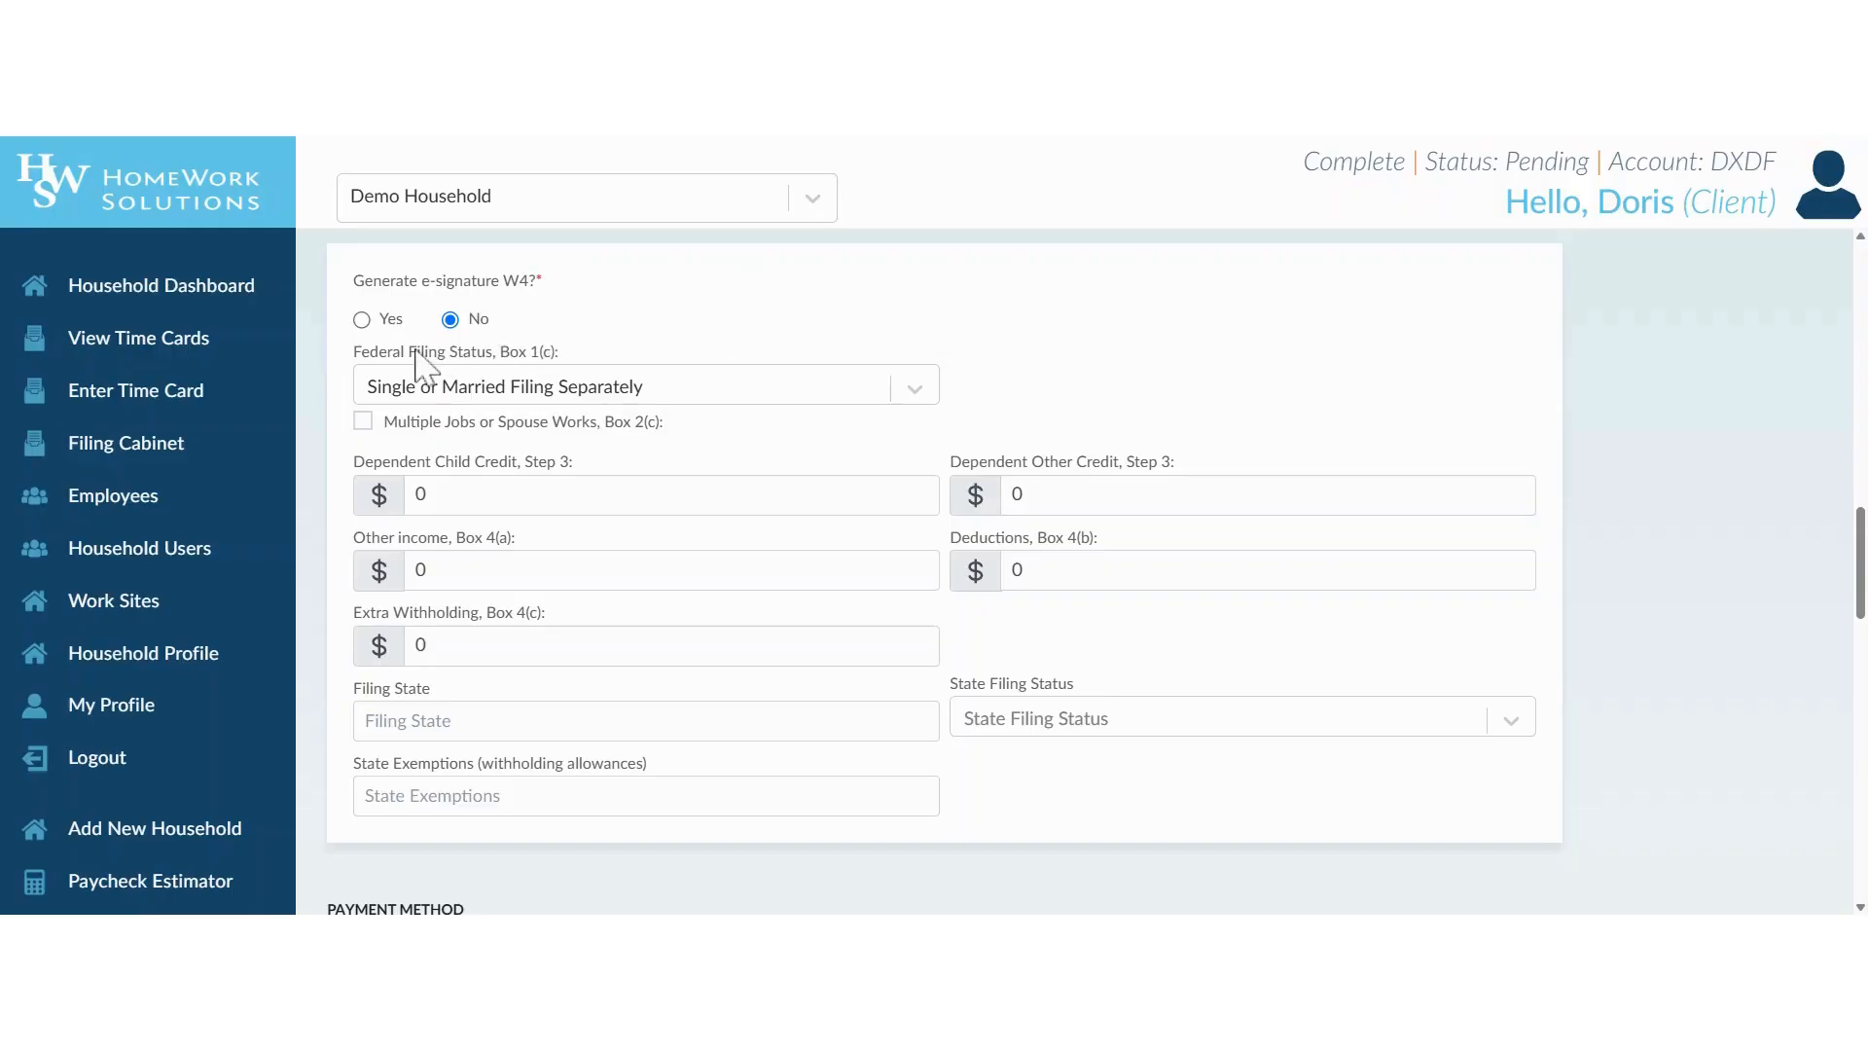
pyautogui.scroll(-1, 805, 339)
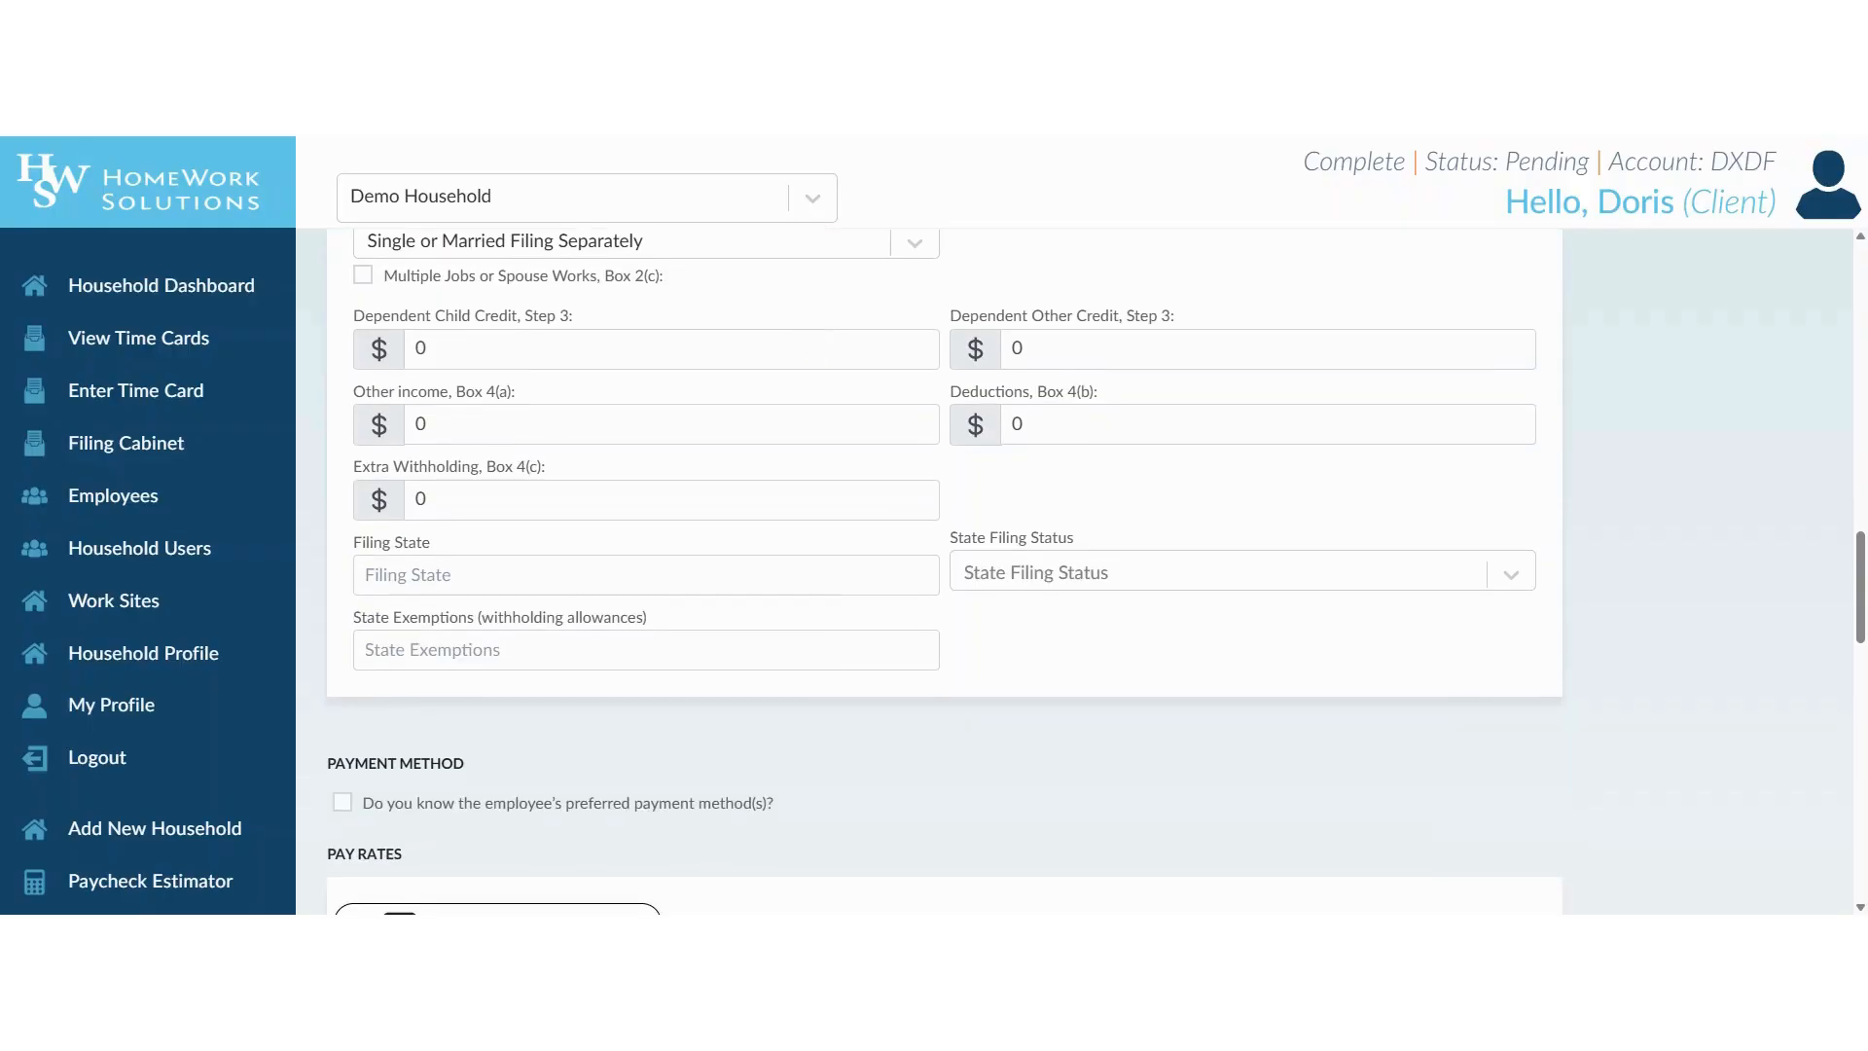
# Preview the direct deposit fields and second payment method options for the employee, and leave the preferred payment method unspecified.
pyautogui.scroll(-3, 647, 399)
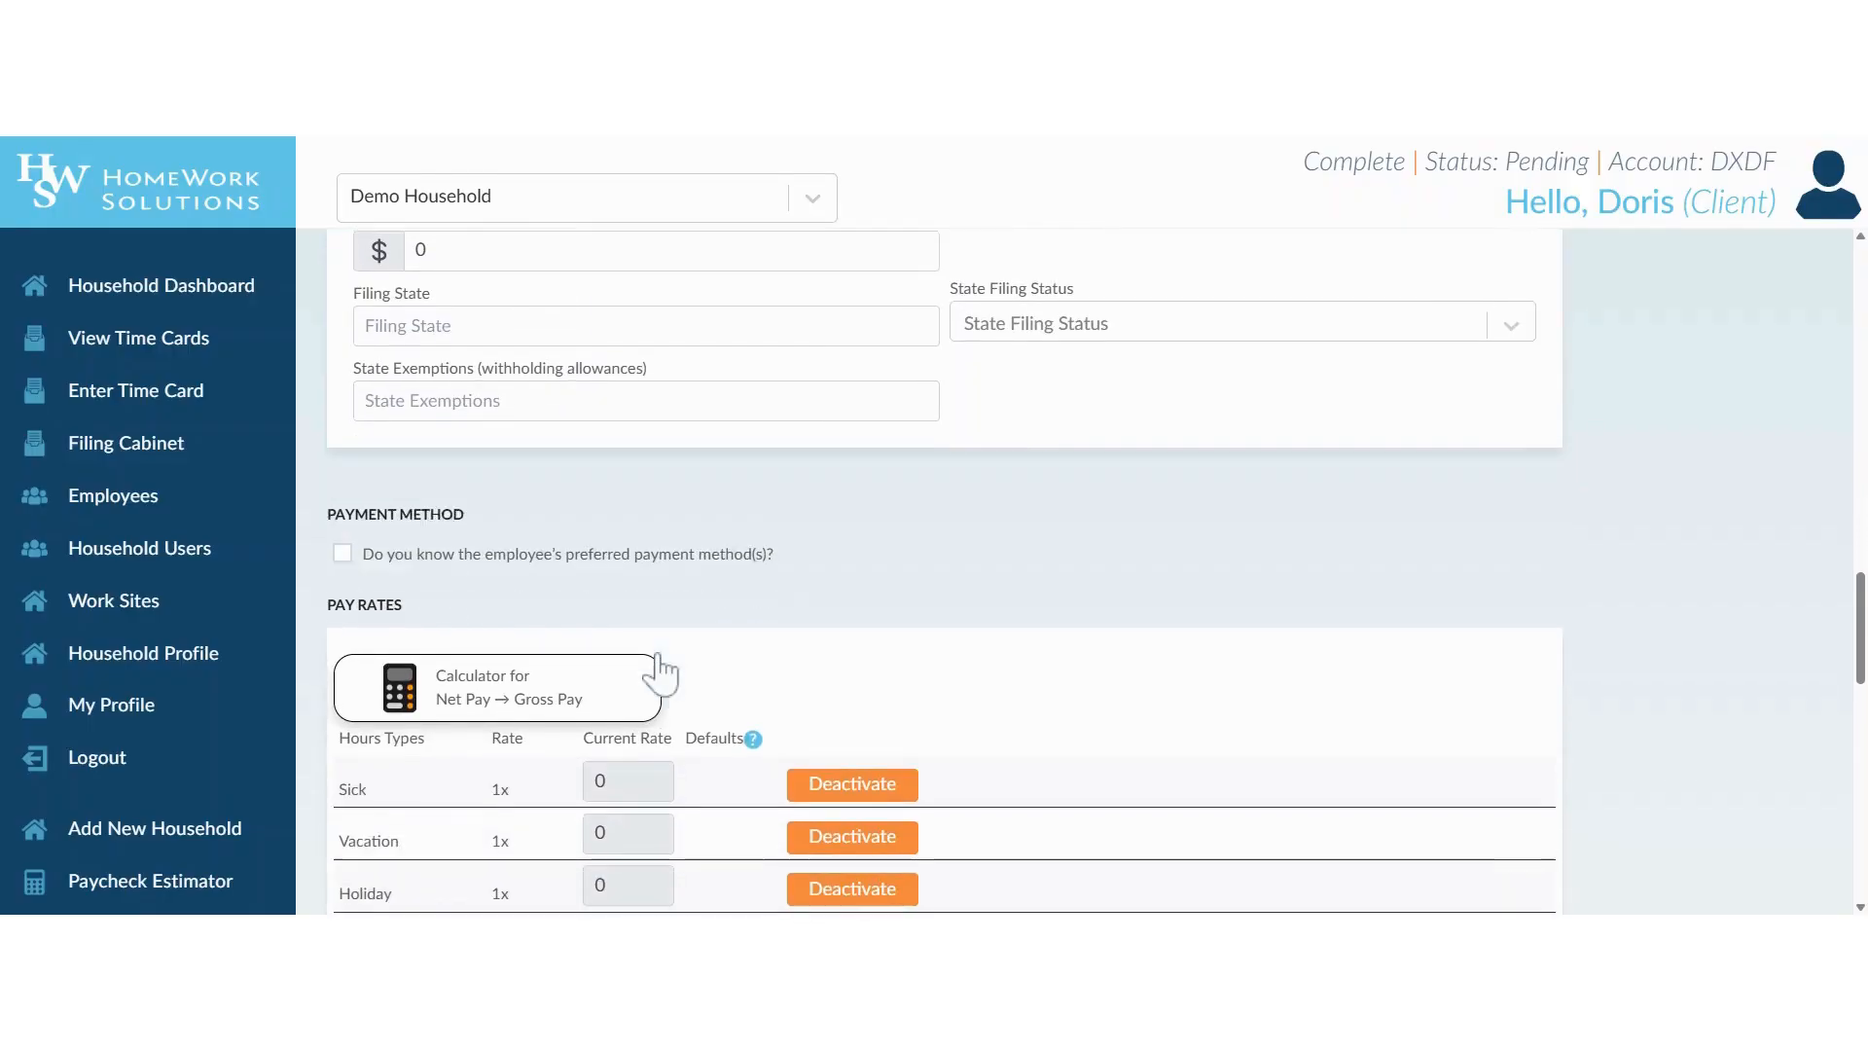
pyautogui.scroll(-1, 720, 617)
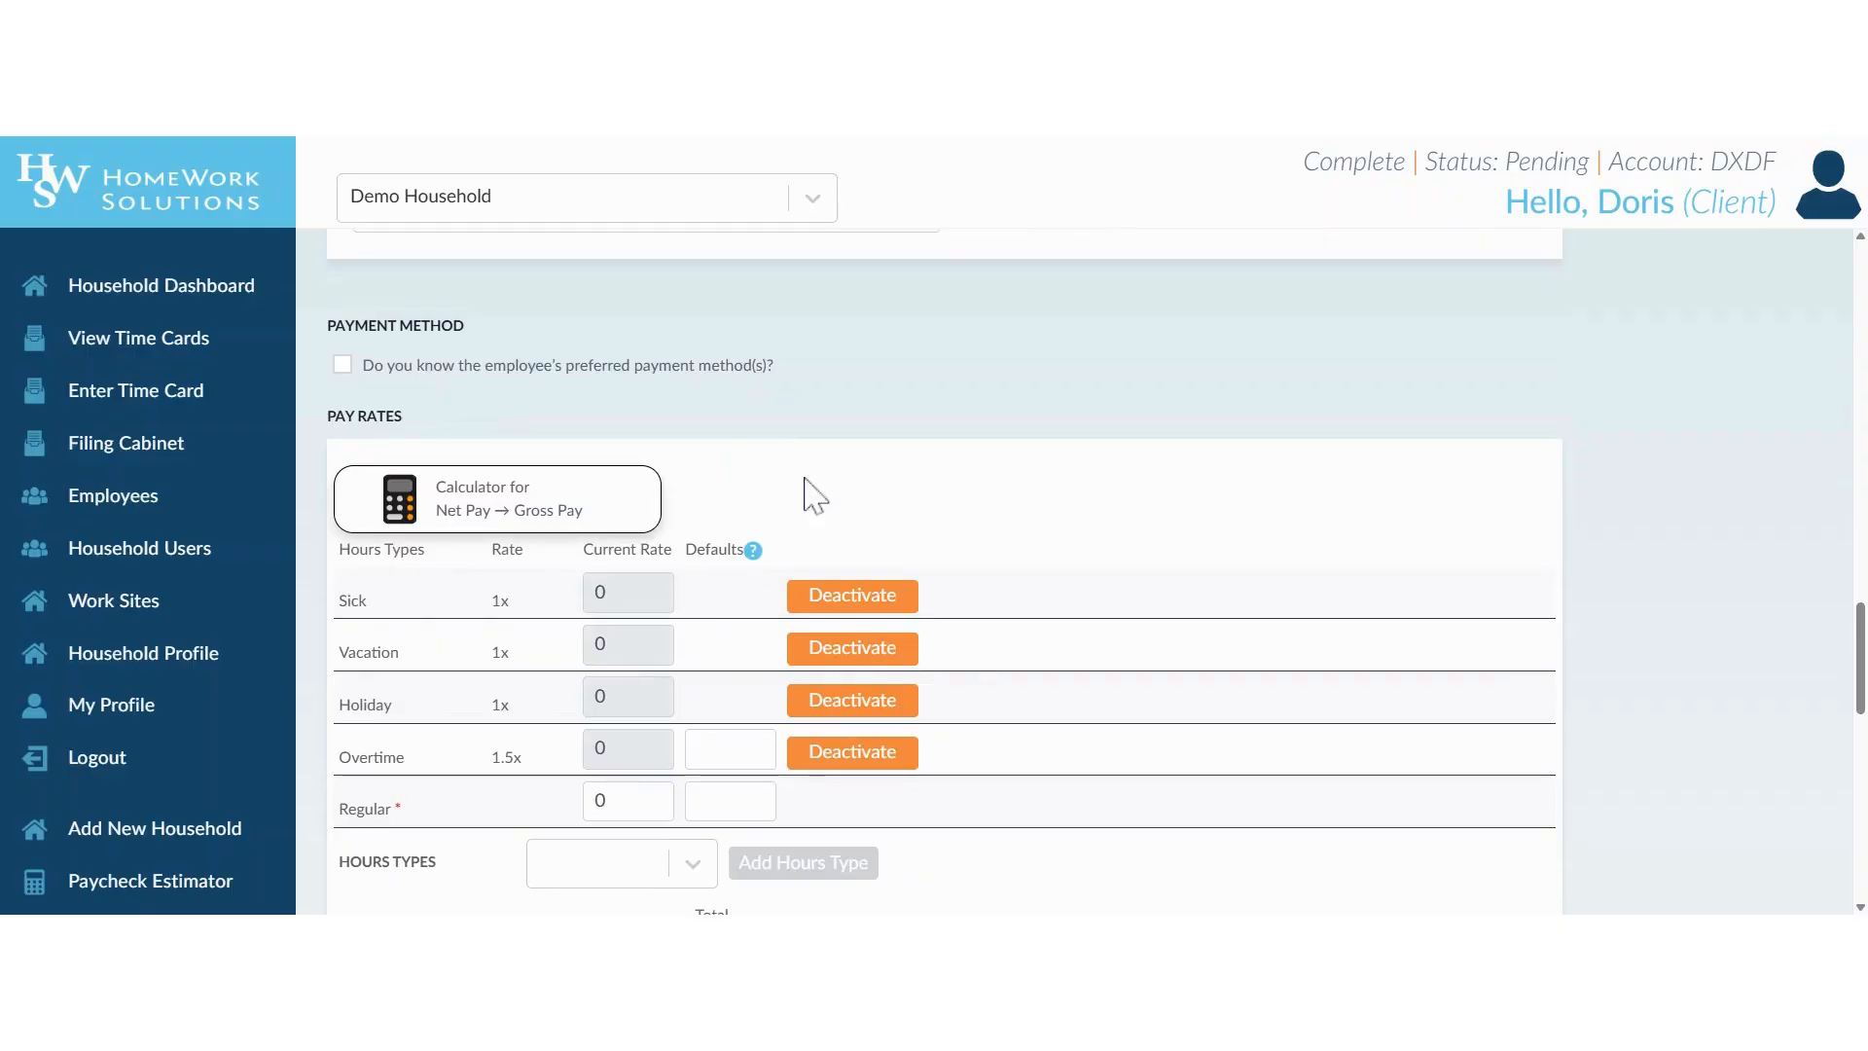
pyautogui.click(343, 365)
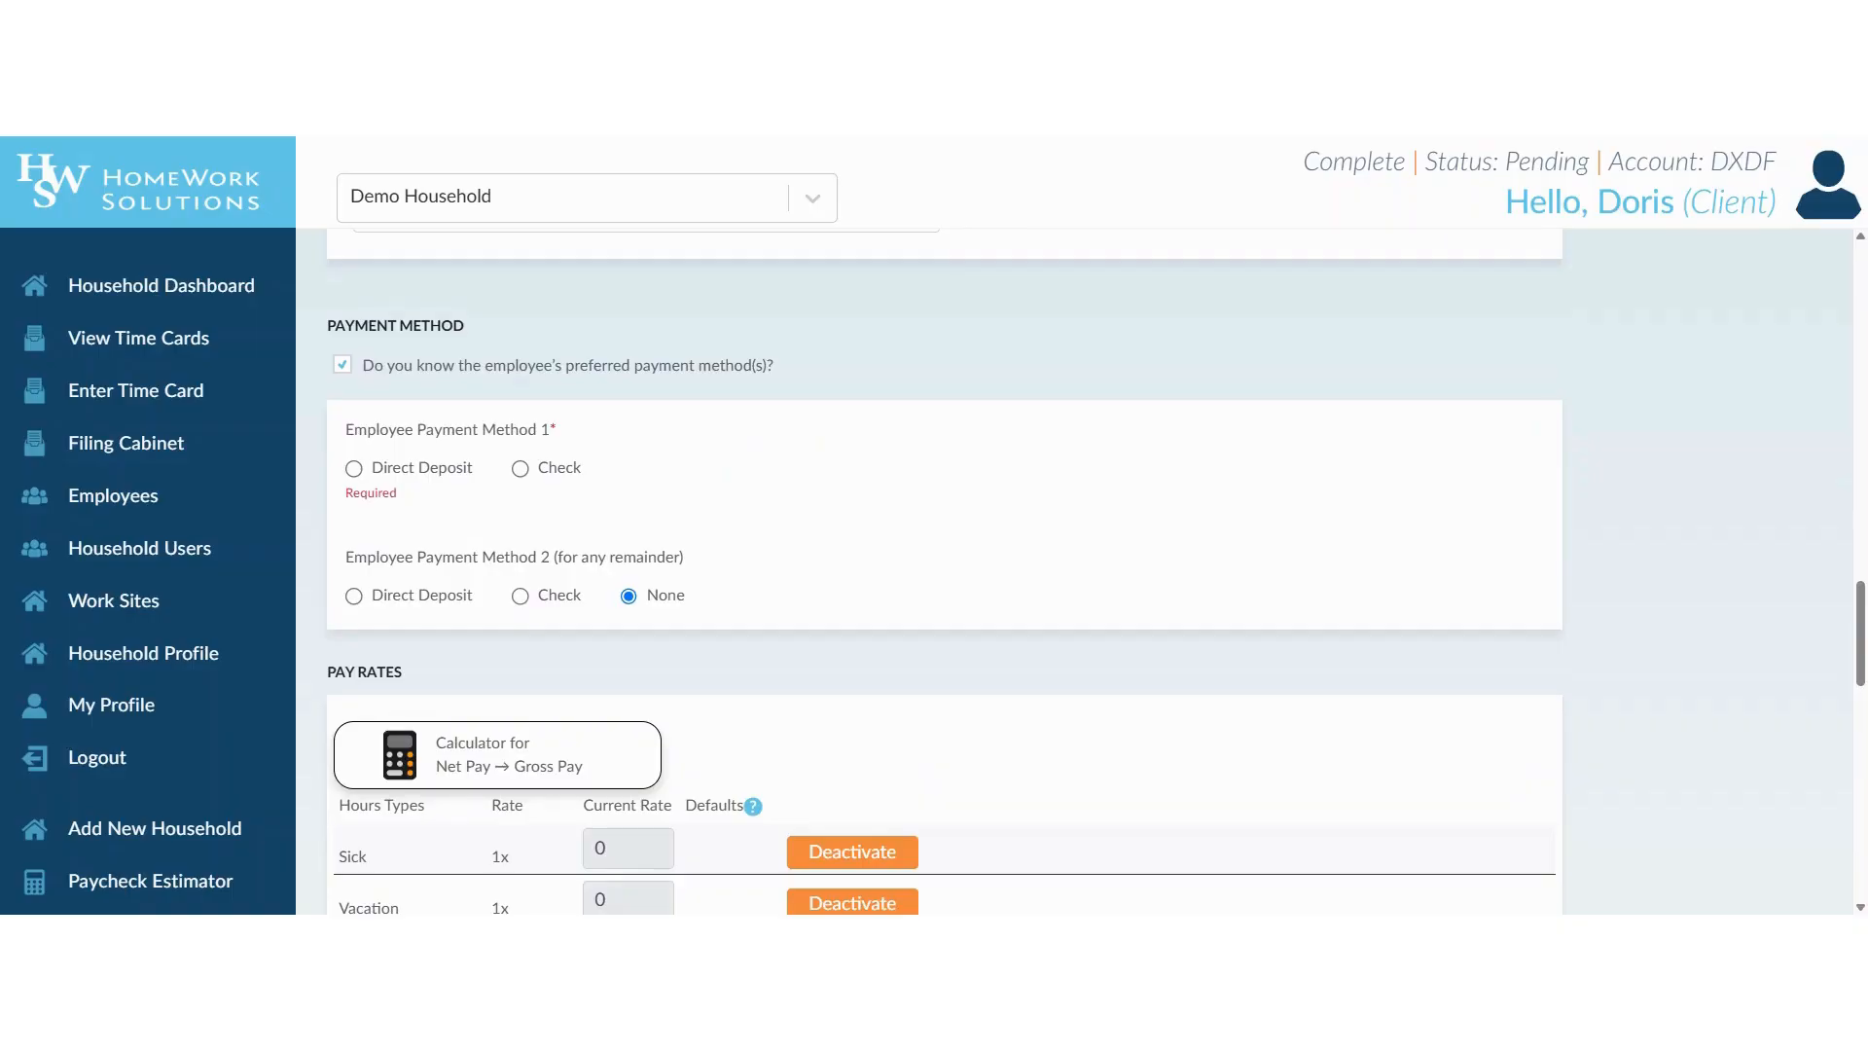
pyautogui.click(342, 366)
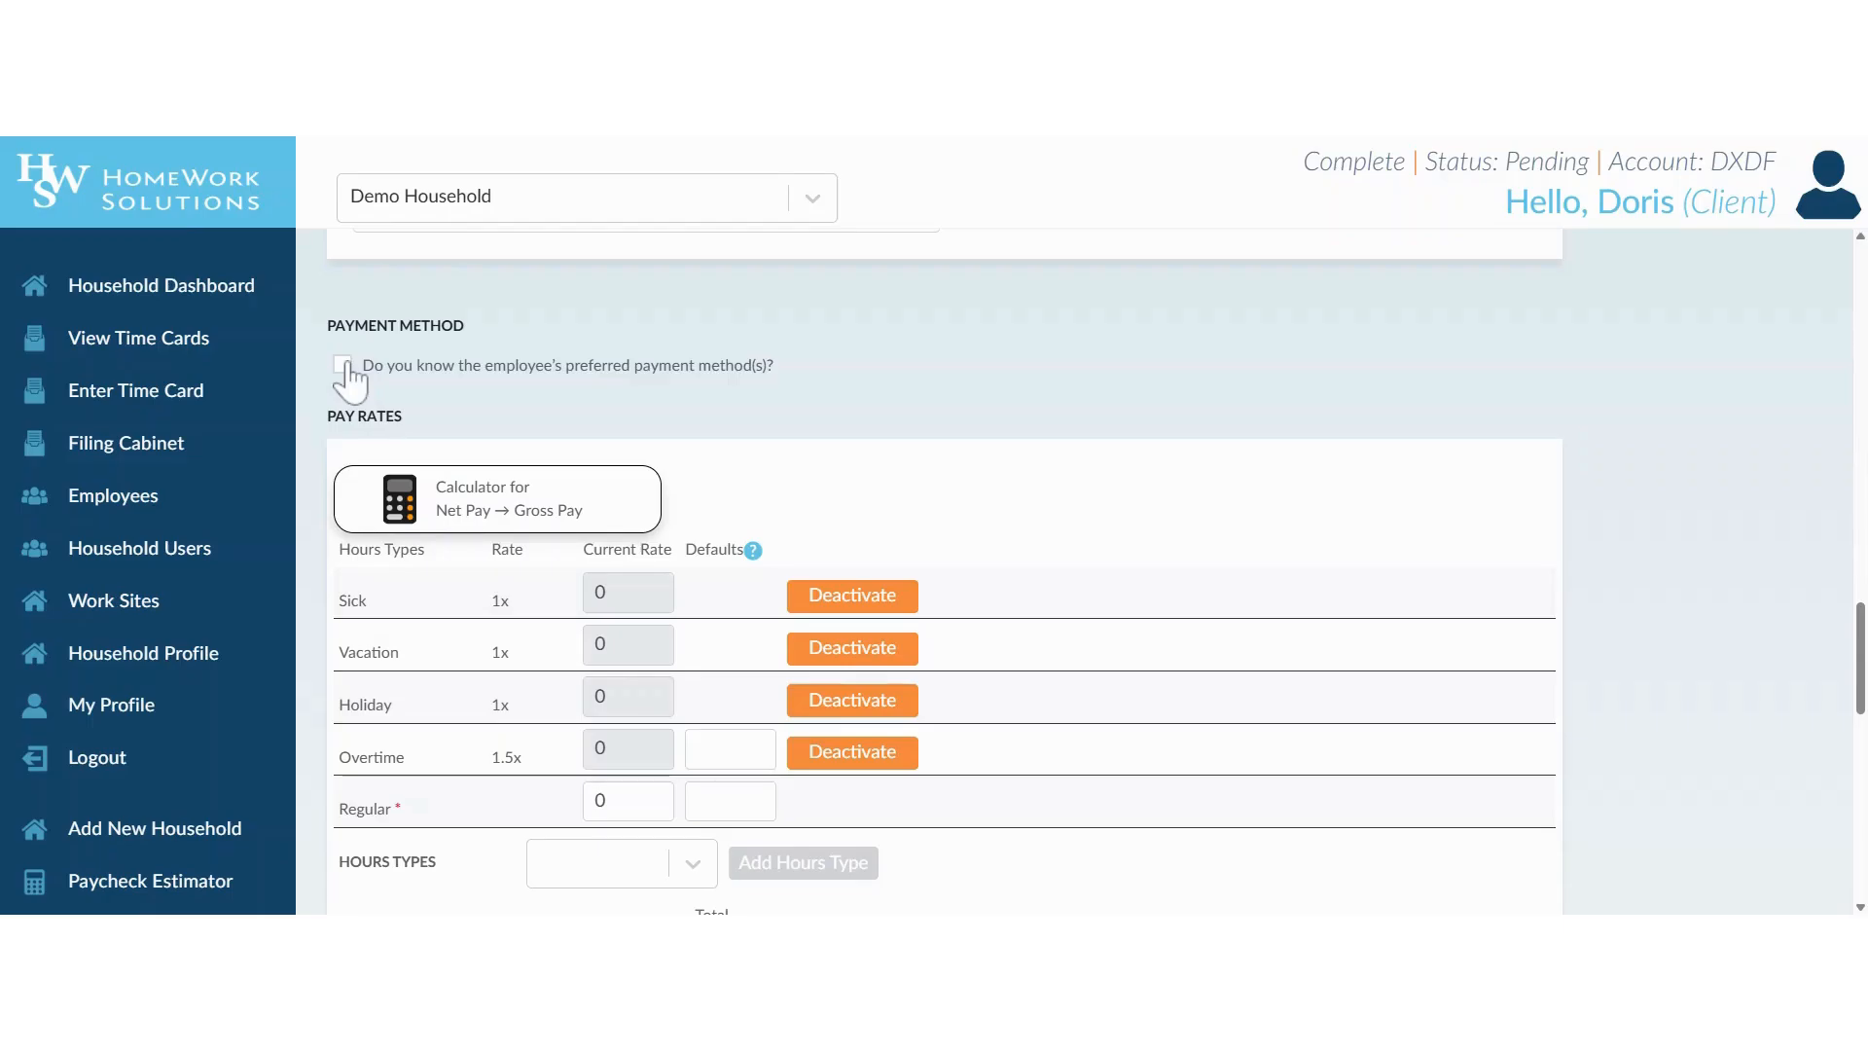
pyautogui.click(342, 366)
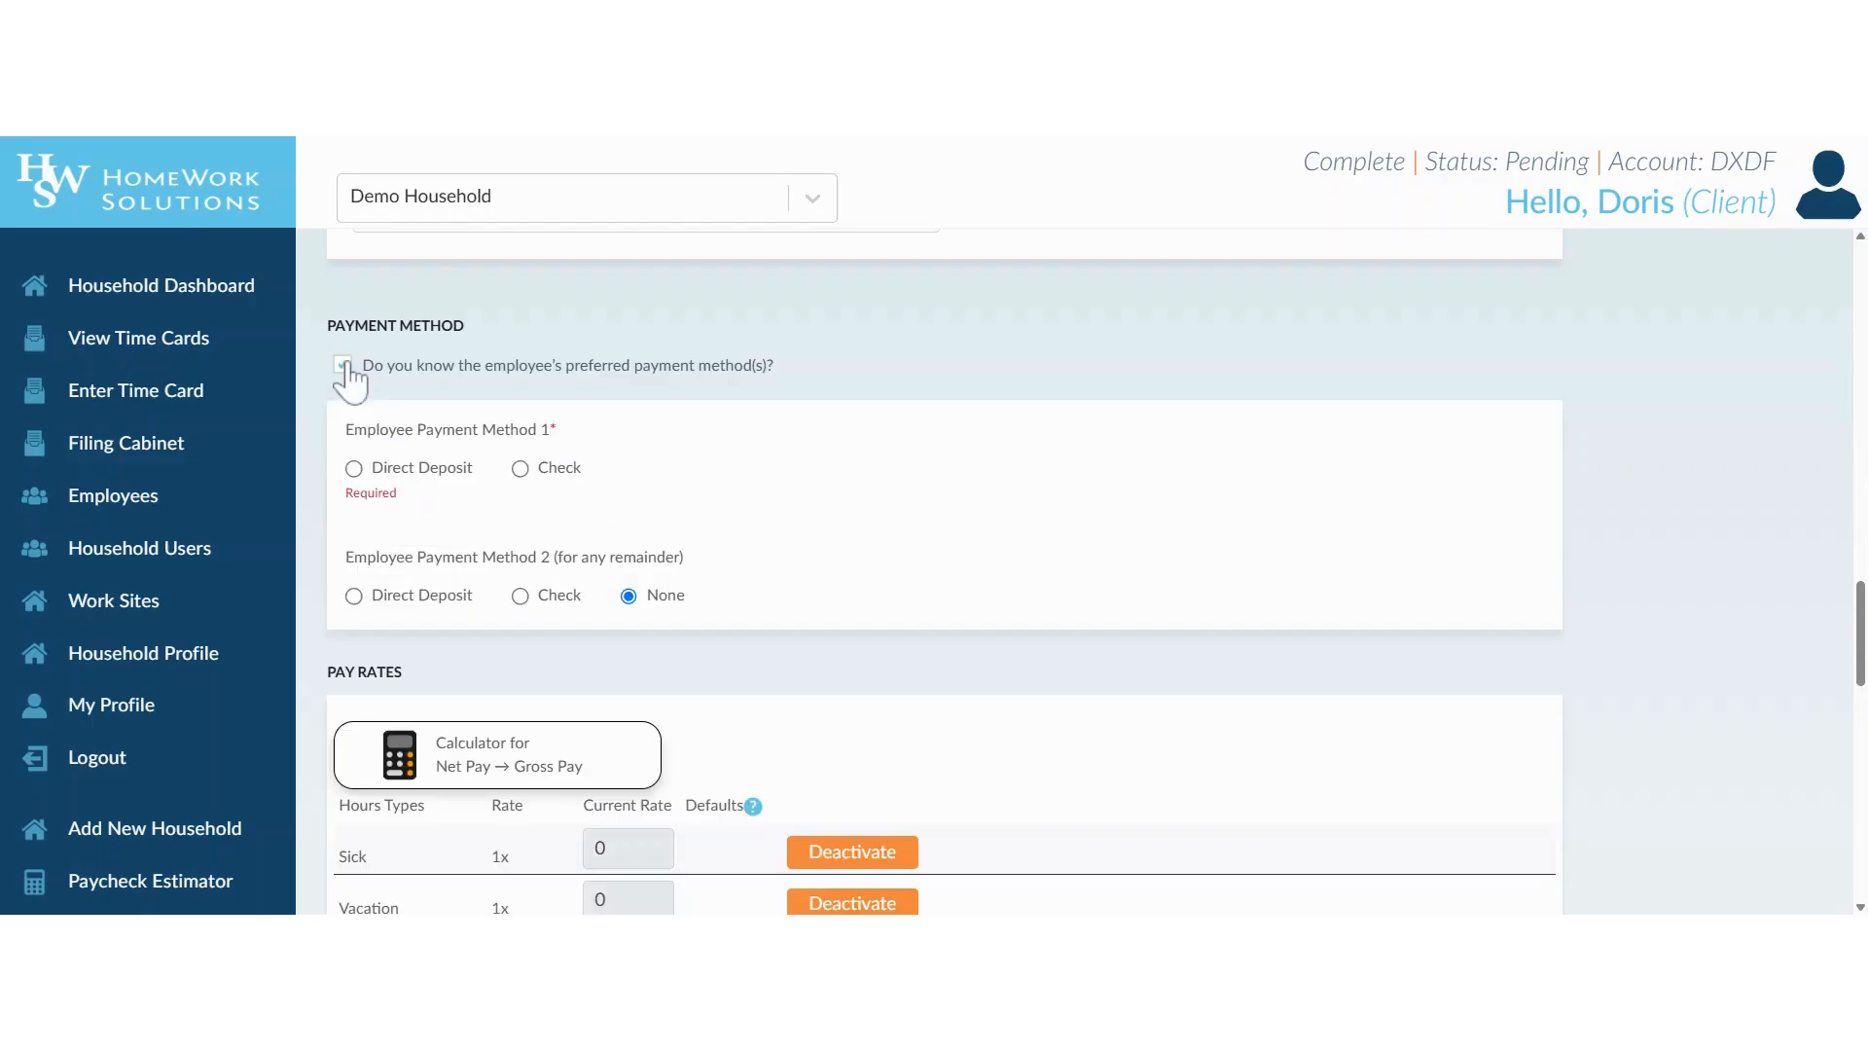
pyautogui.click(354, 469)
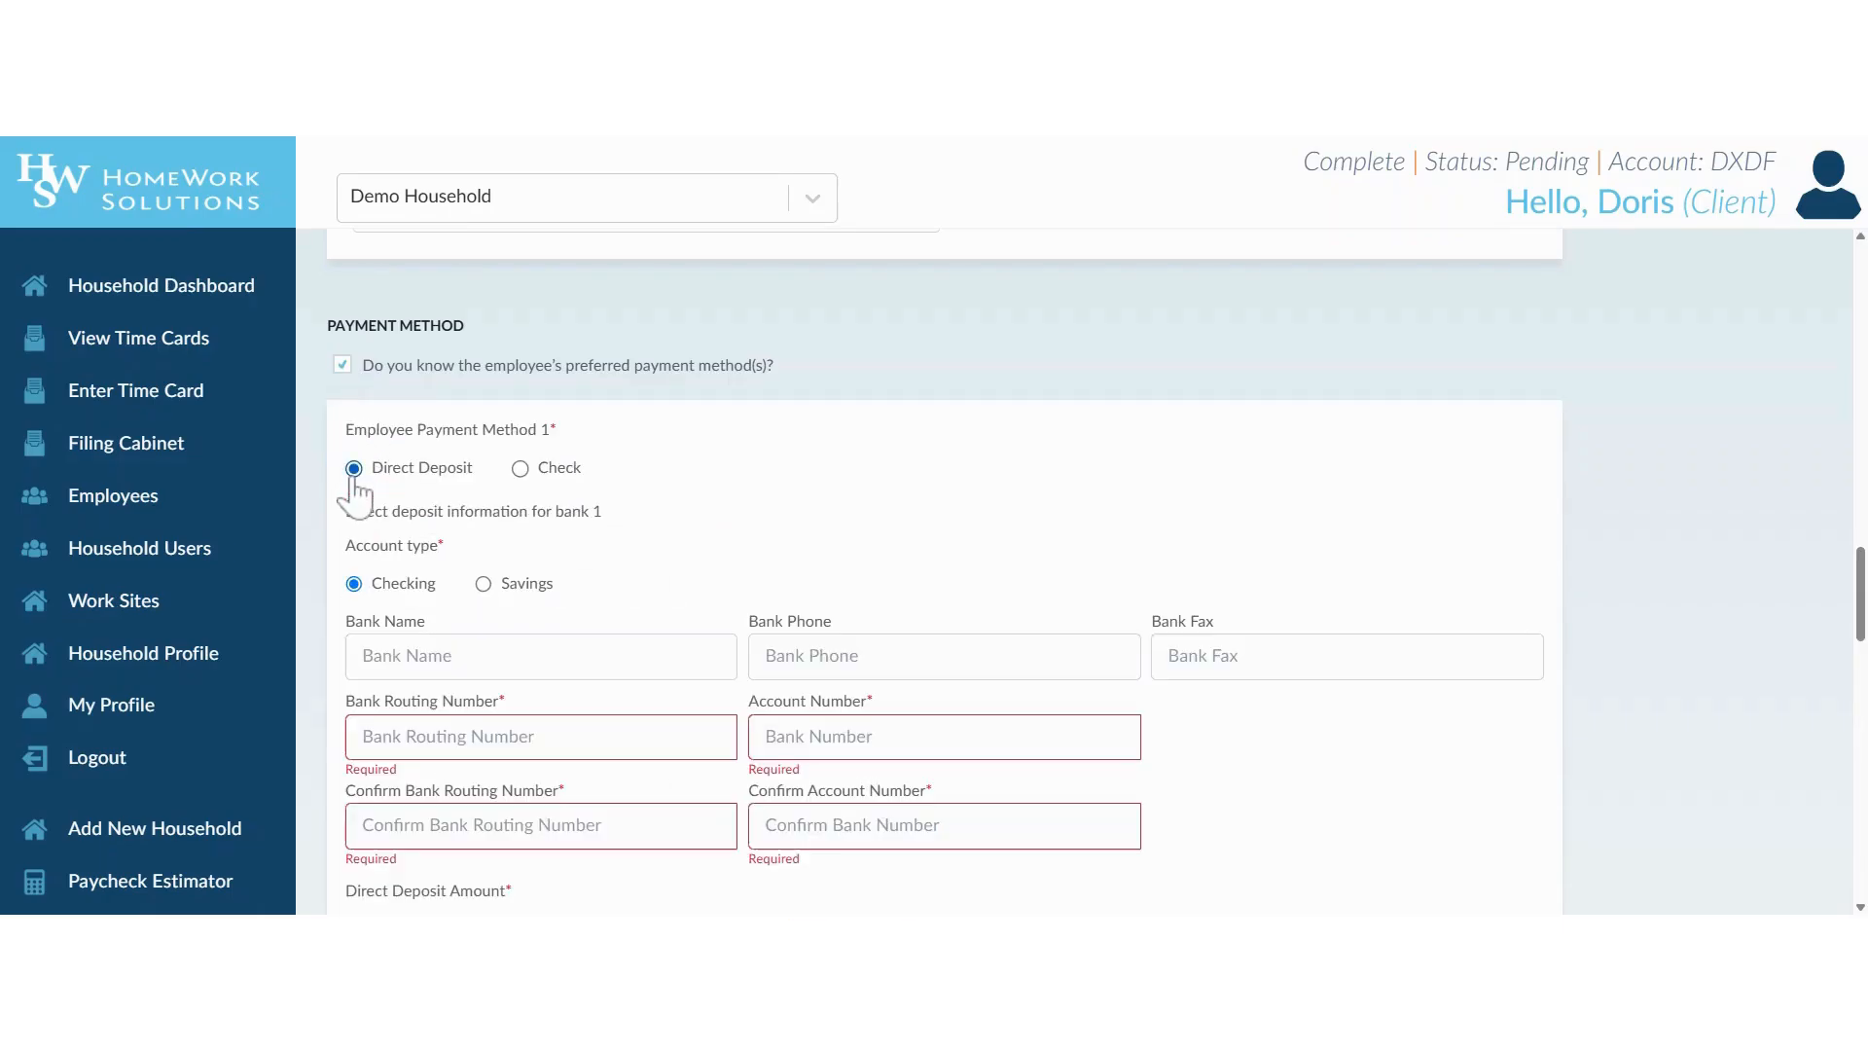
pyautogui.scroll(-1, 358, 487)
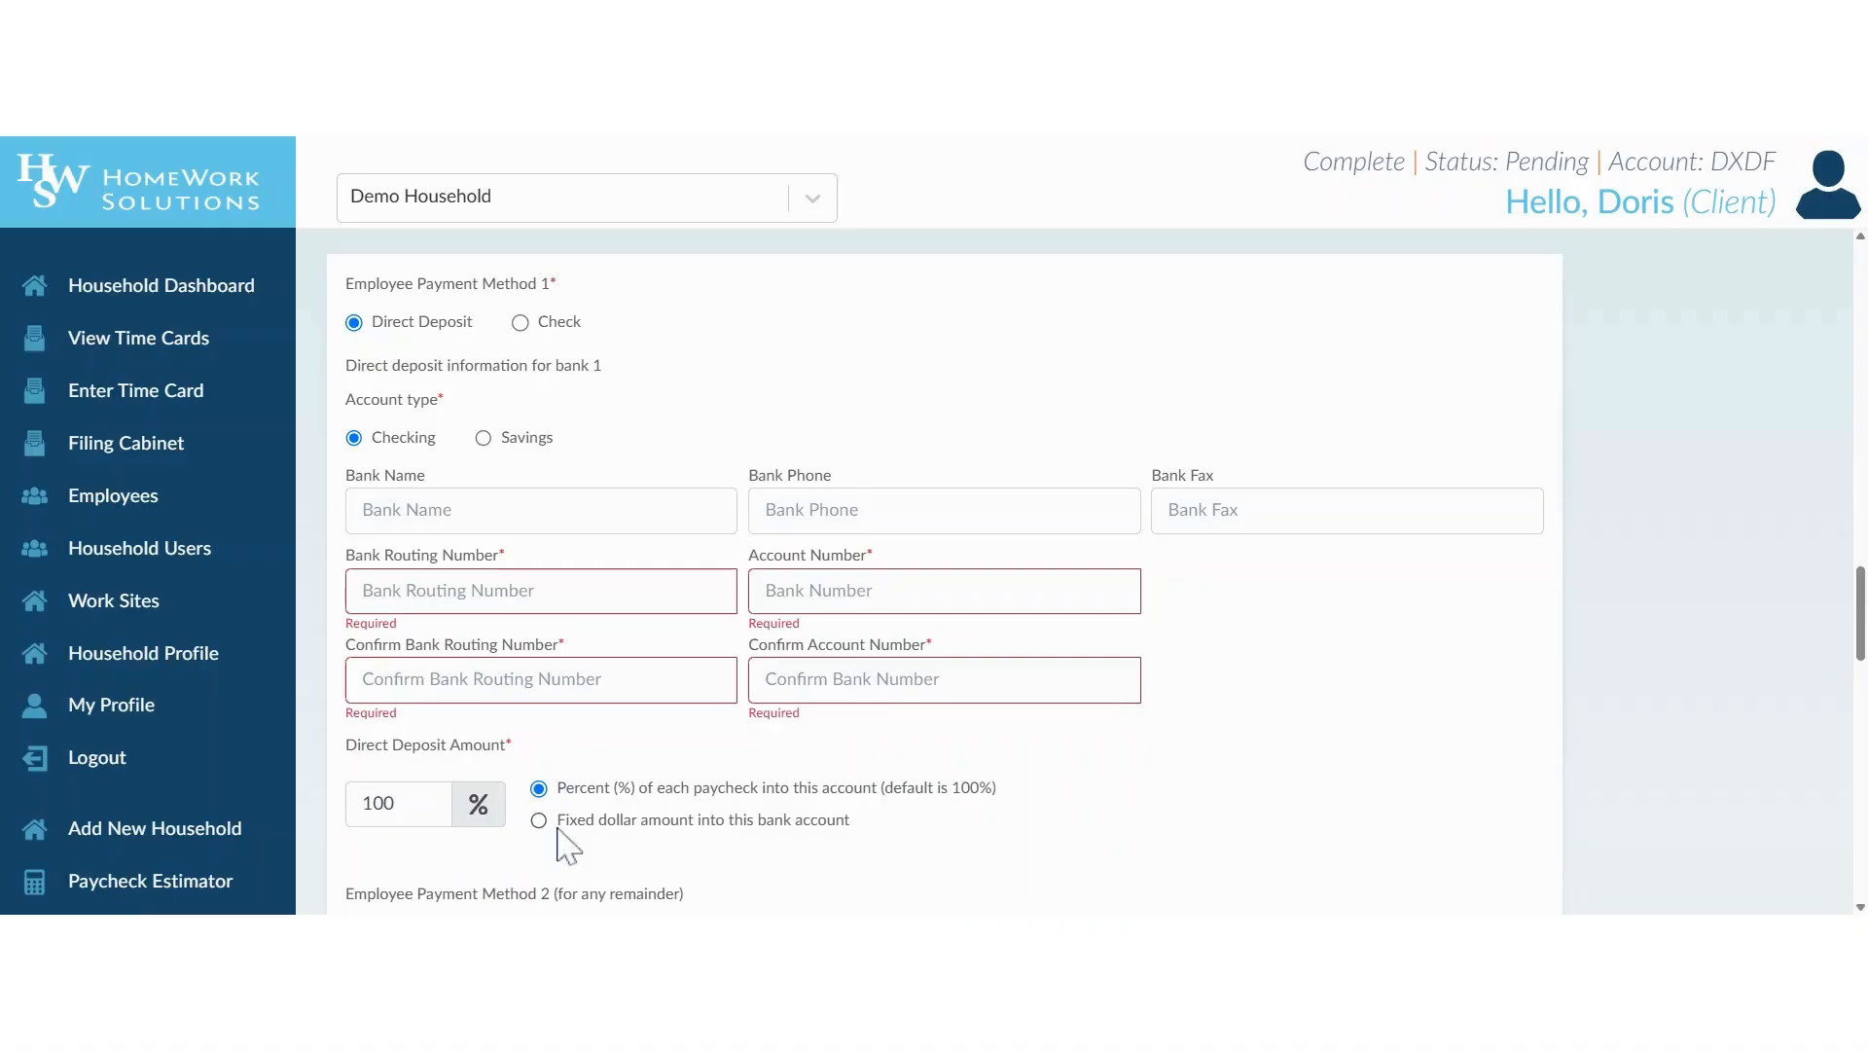
pyautogui.scroll(-2, 401, 758)
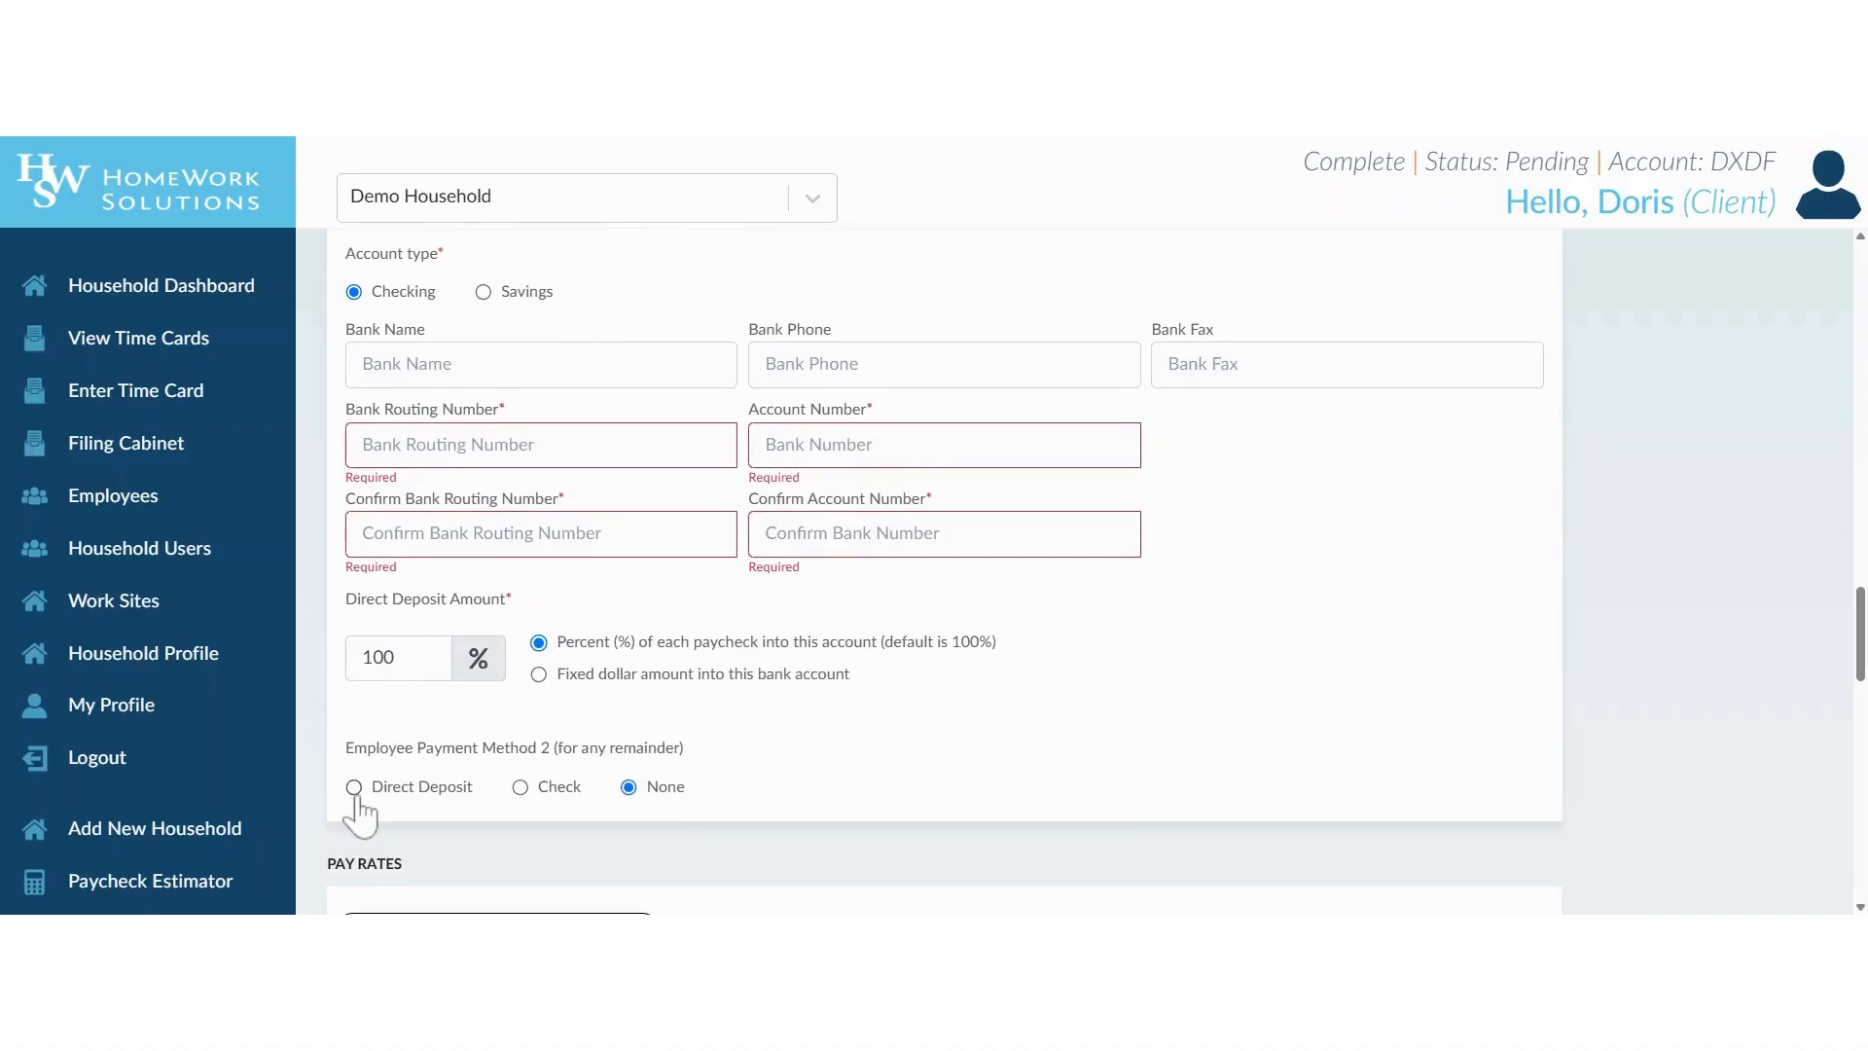
pyautogui.scroll(3, 373, 724)
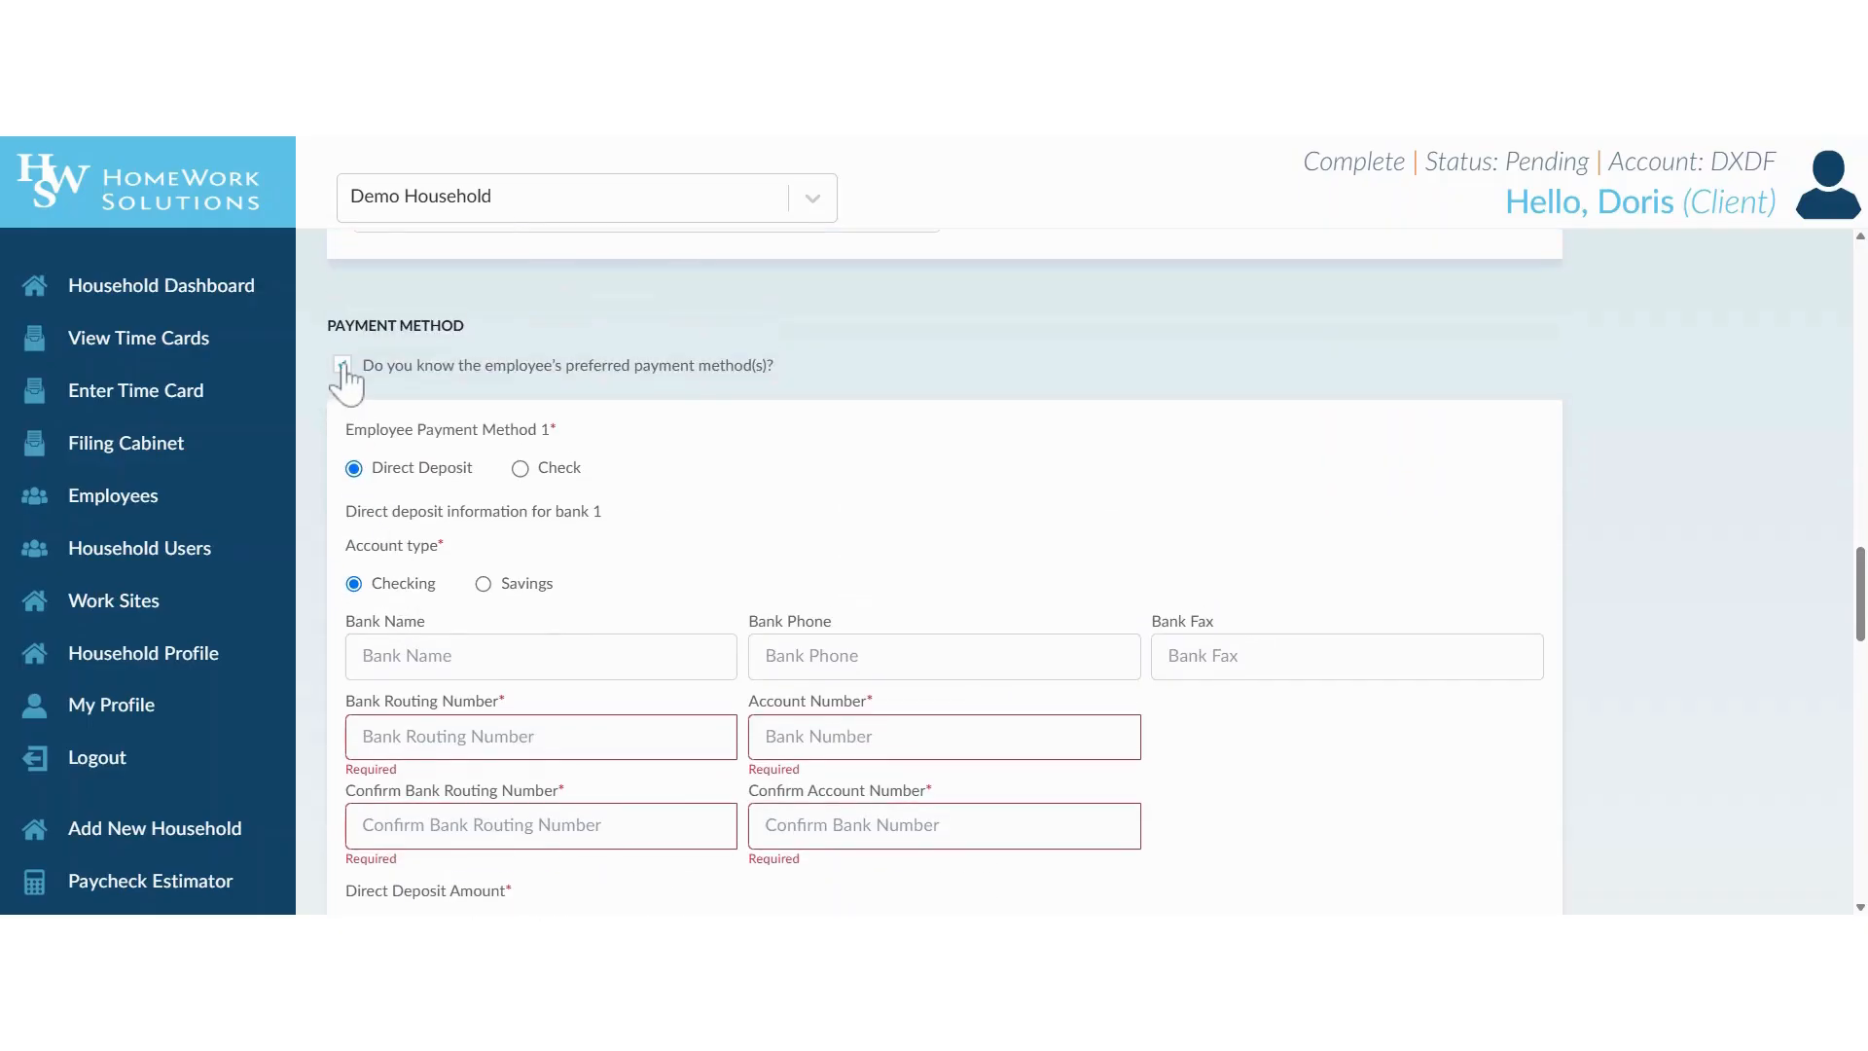
pyautogui.click(342, 368)
# Set the employee's Regular pay rate to 20.
pyautogui.scroll(-2, 866, 394)
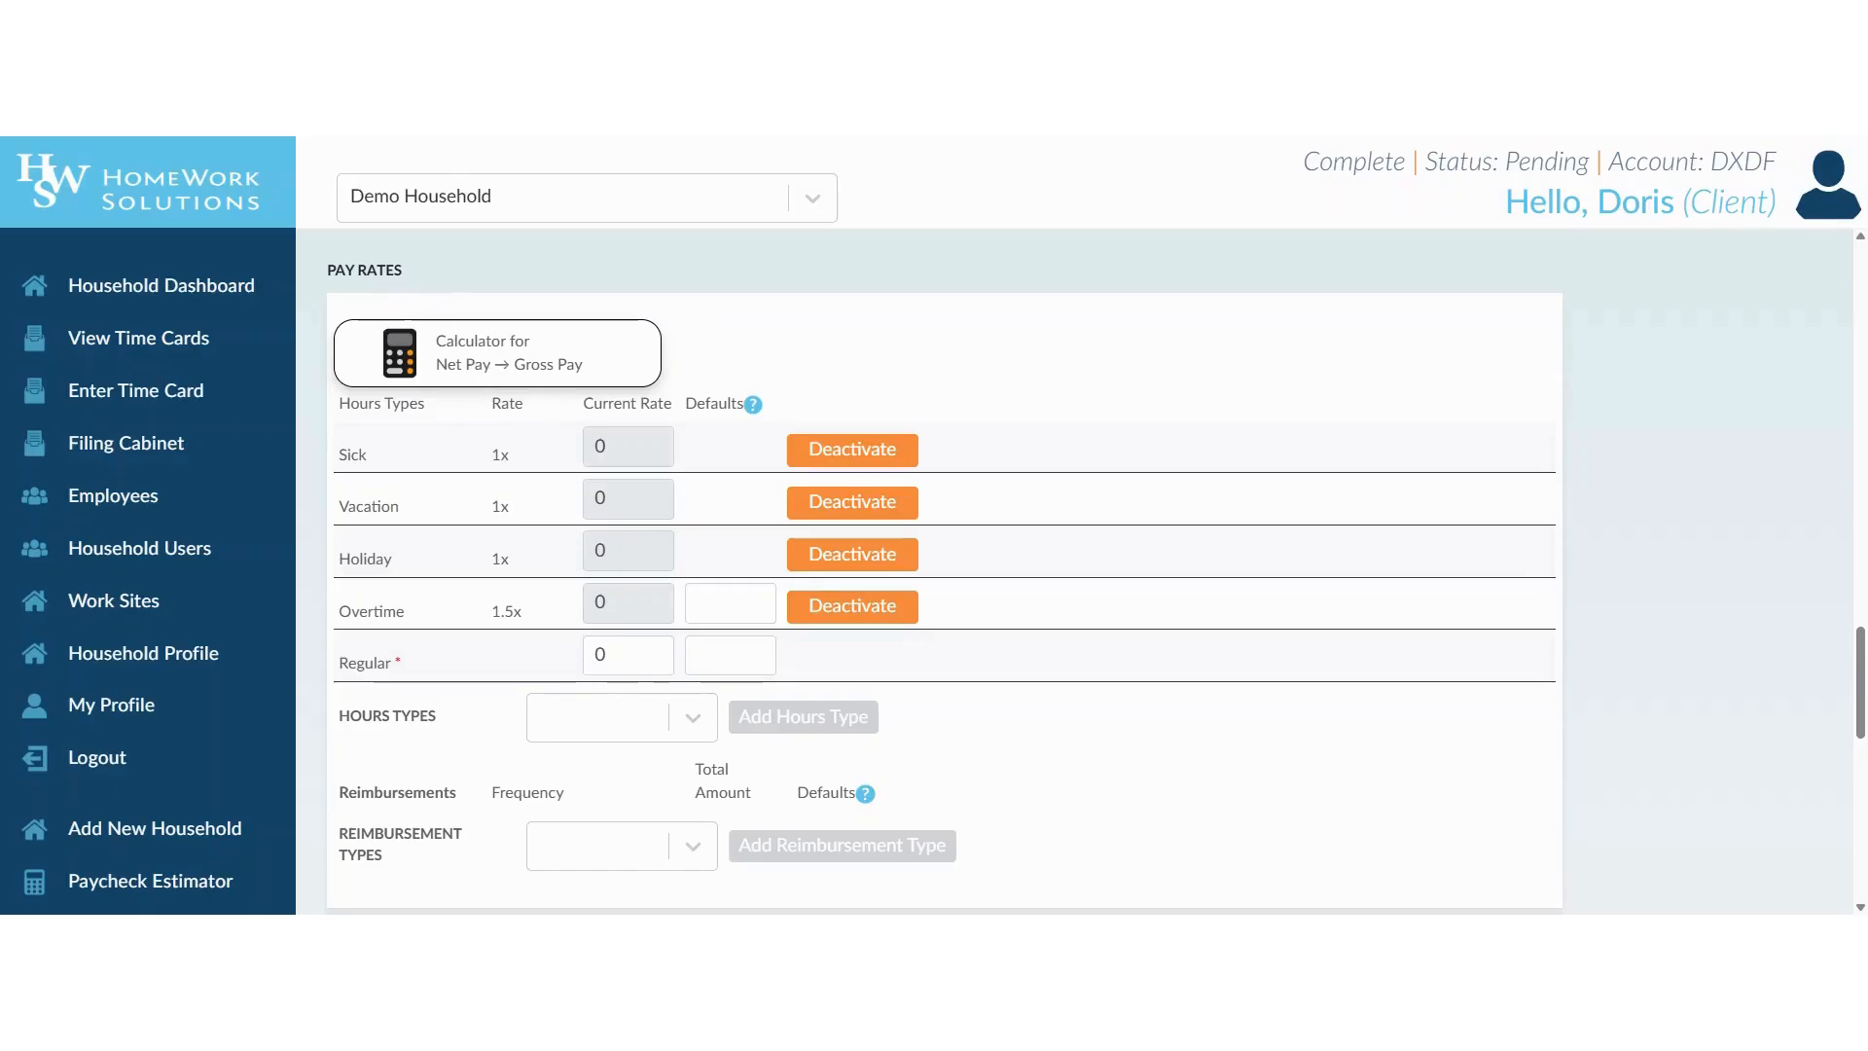
pyautogui.click(613, 656)
pyautogui.press('BackSpace')
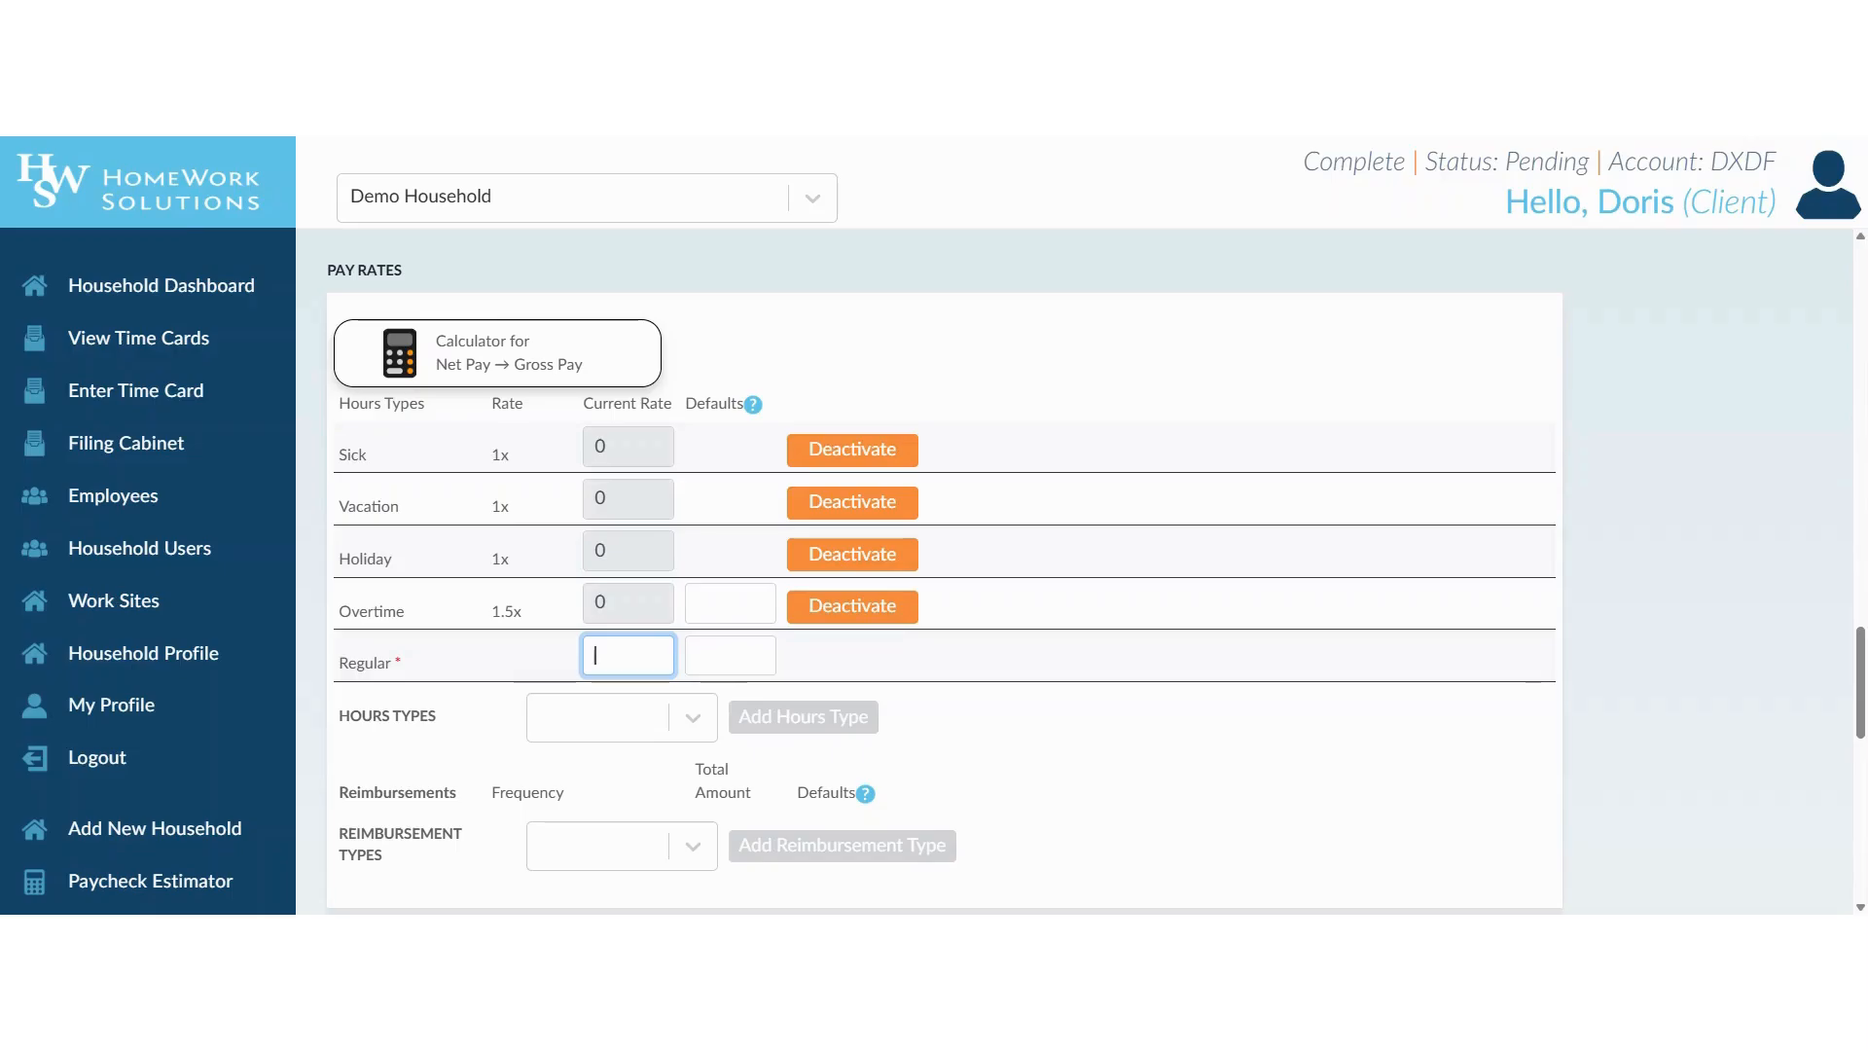
pyautogui.write('20')
# Add the Regular Rate 2 hours type to the employee's pay rates and set its current rate to 30.
pyautogui.click(688, 717)
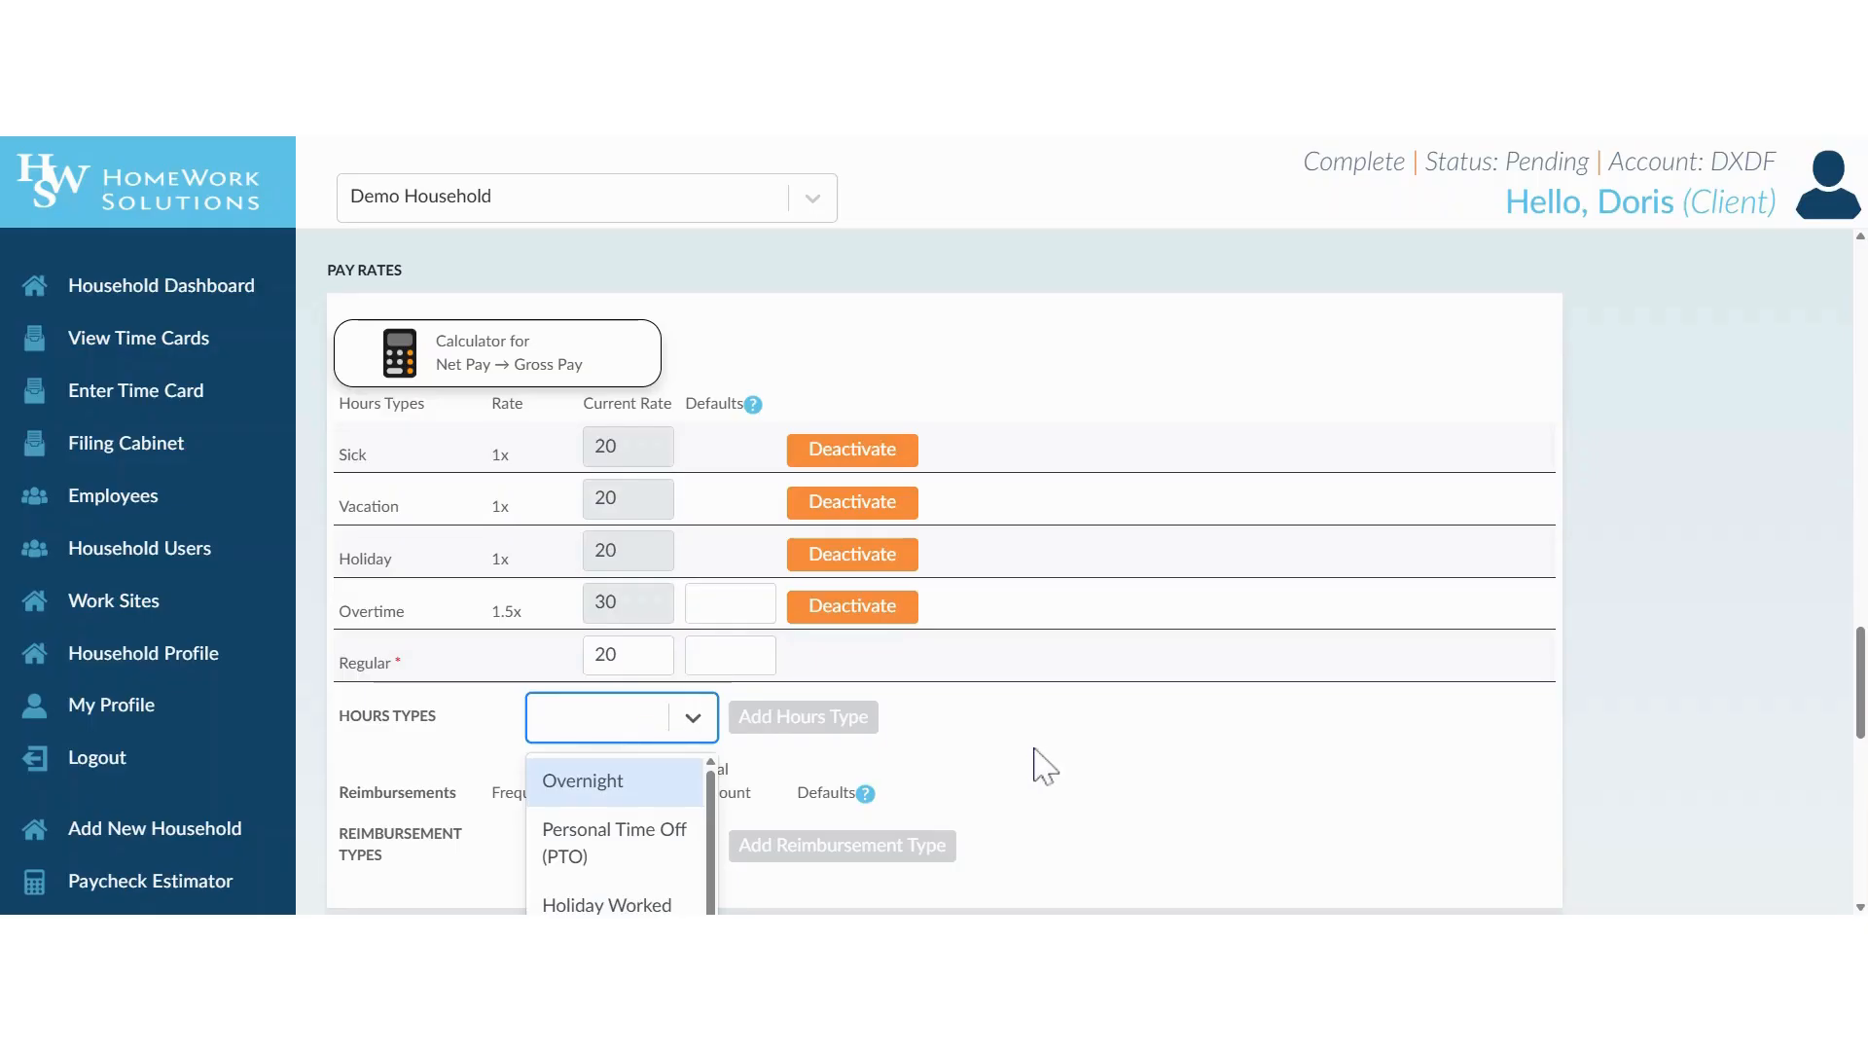
pyautogui.scroll(-2, 1046, 764)
pyautogui.scroll(-2, 647, 774)
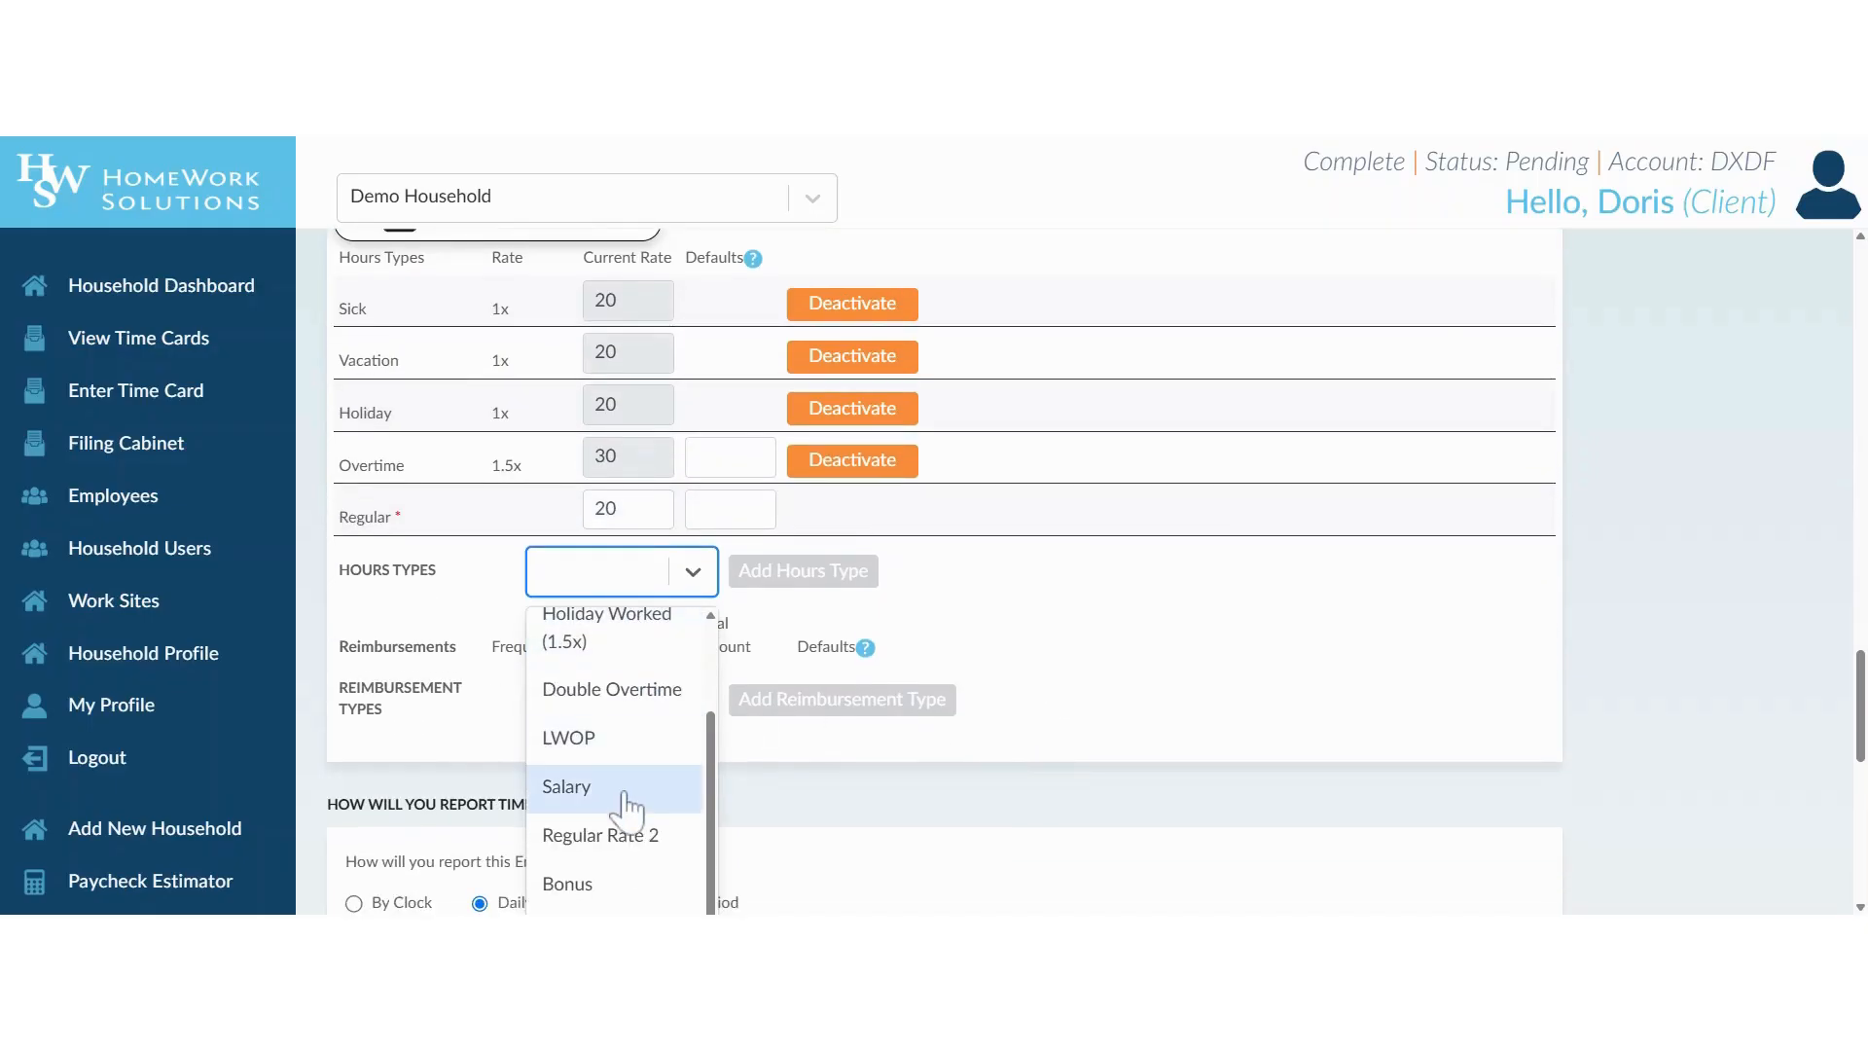
pyautogui.click(627, 841)
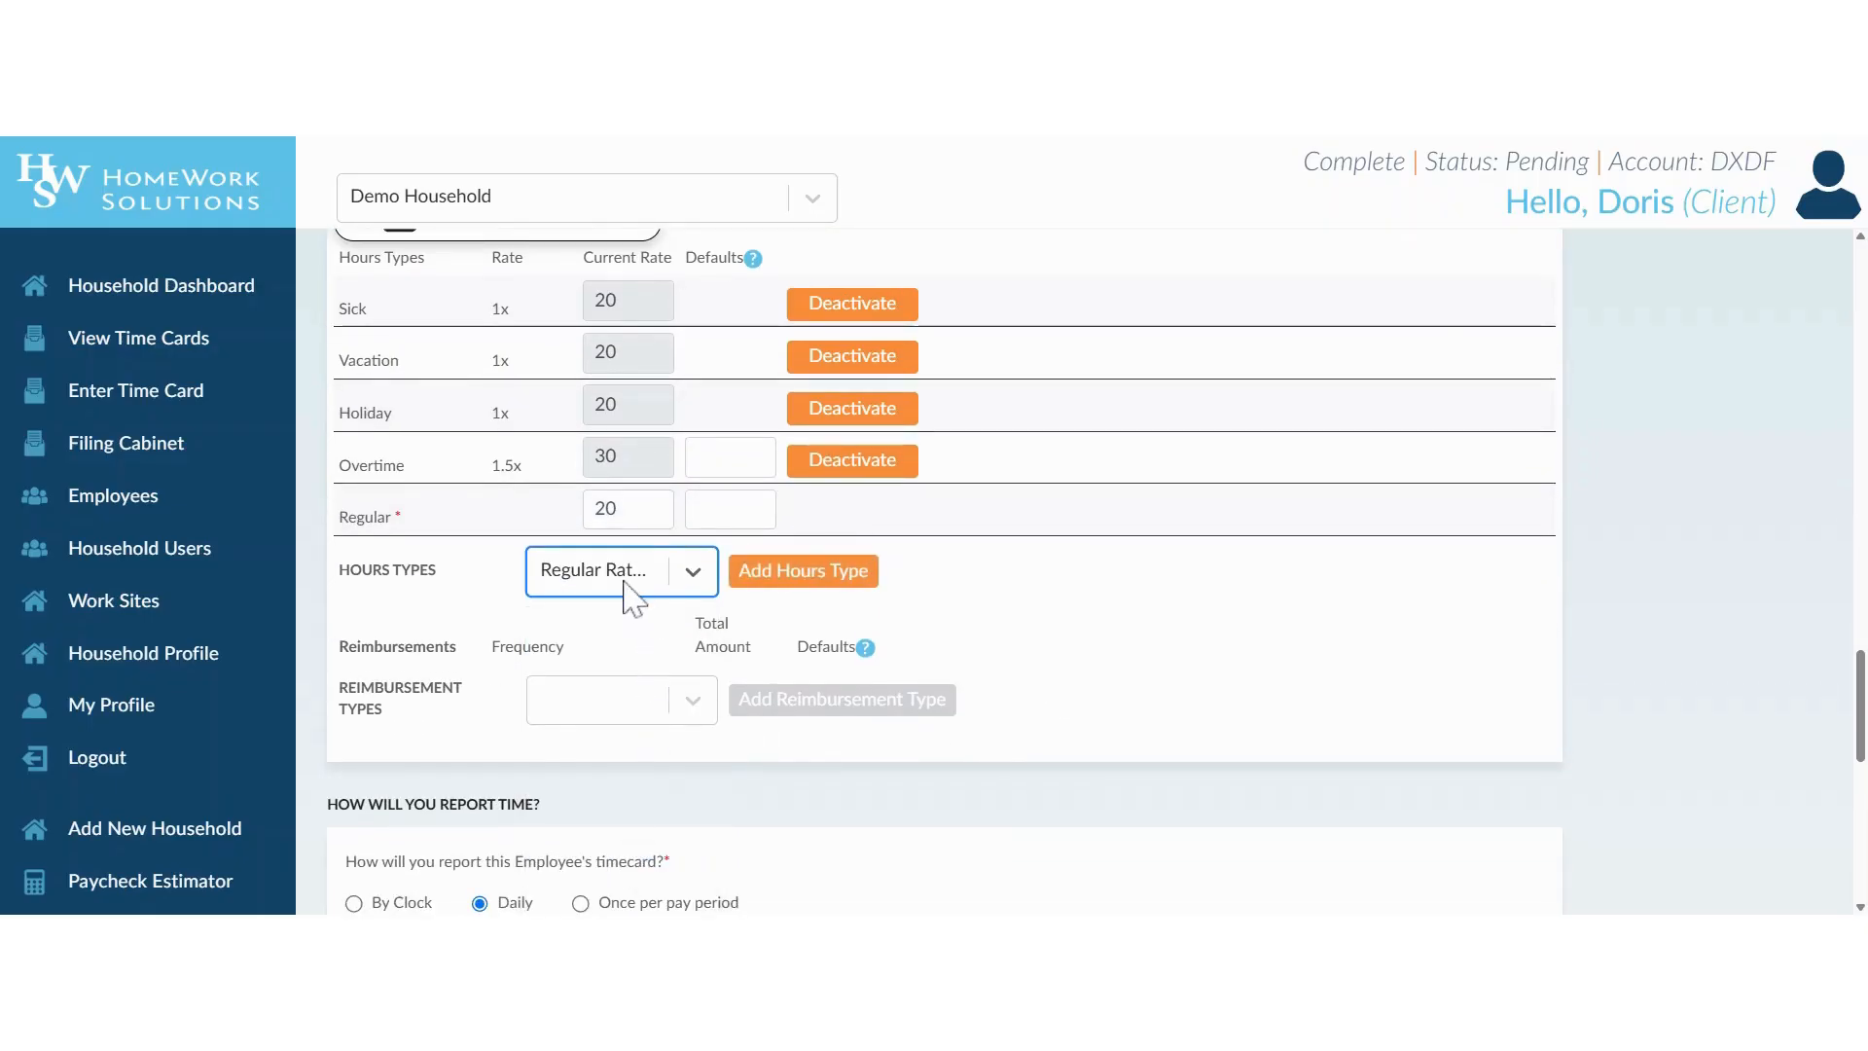
pyautogui.click(744, 582)
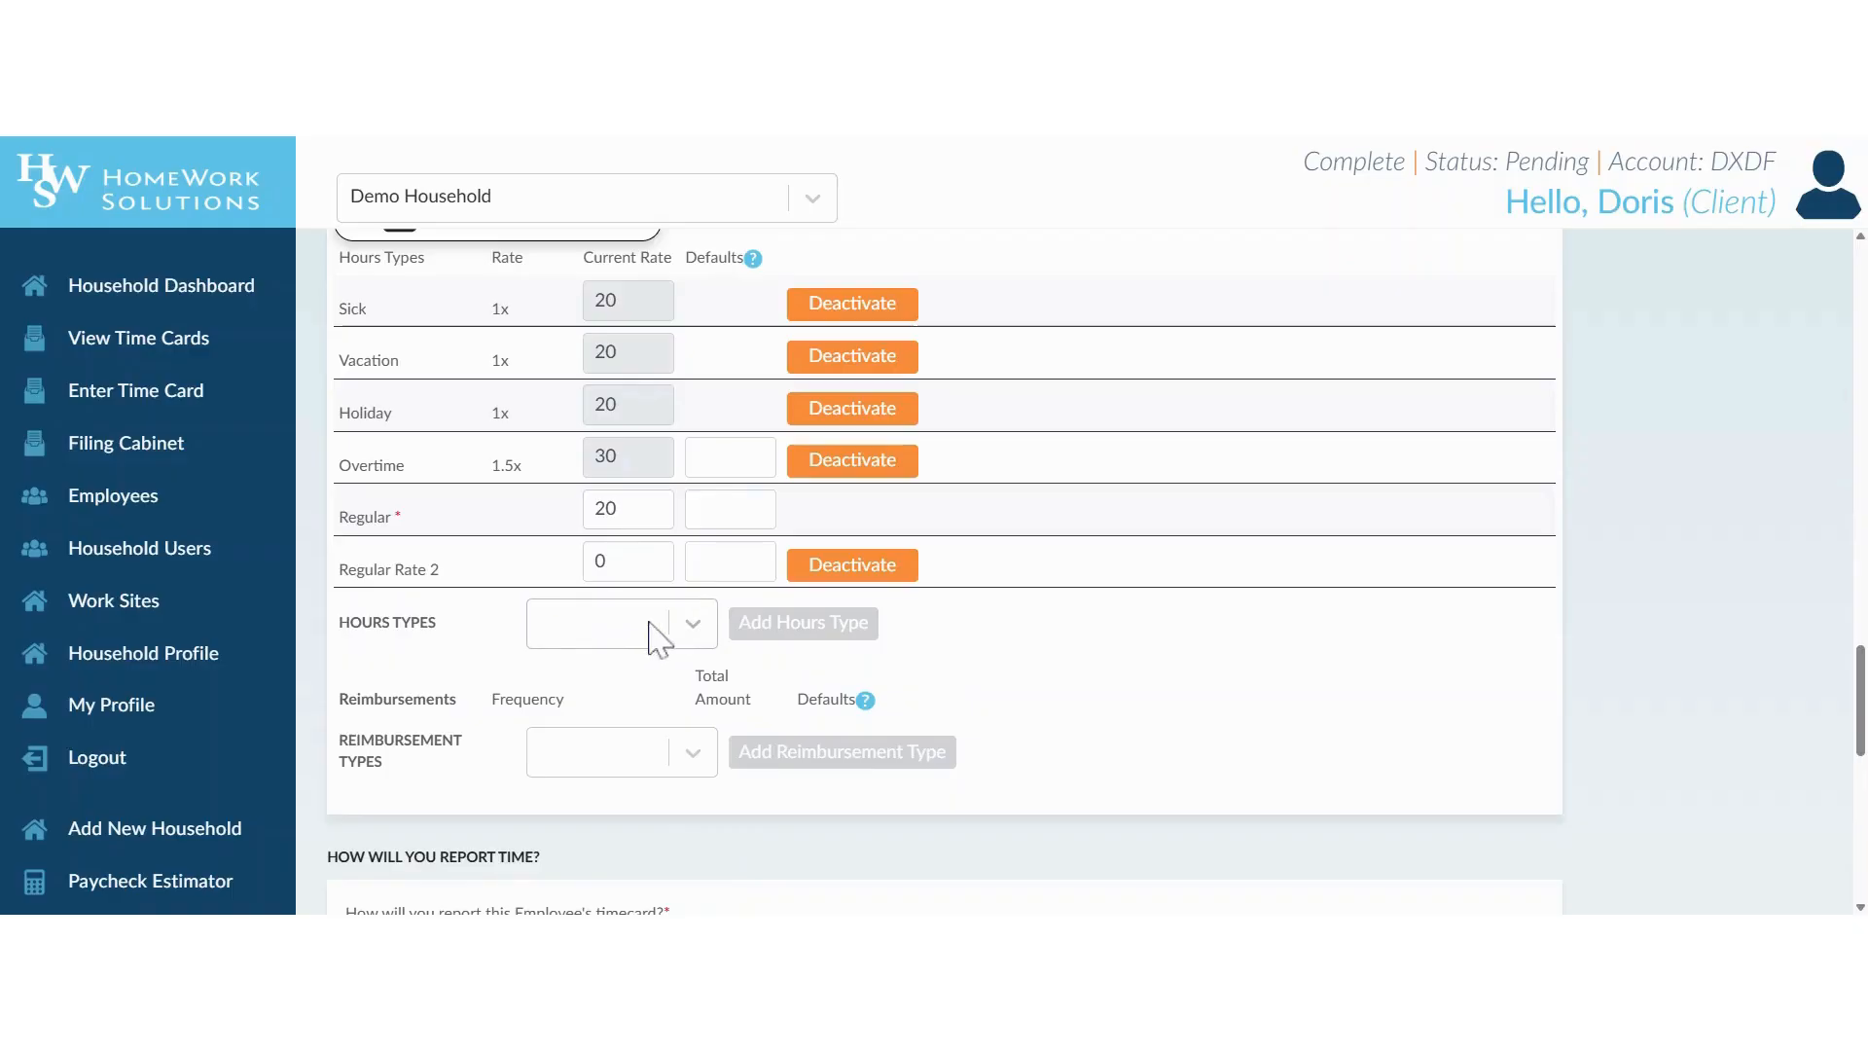
pyautogui.click(600, 562)
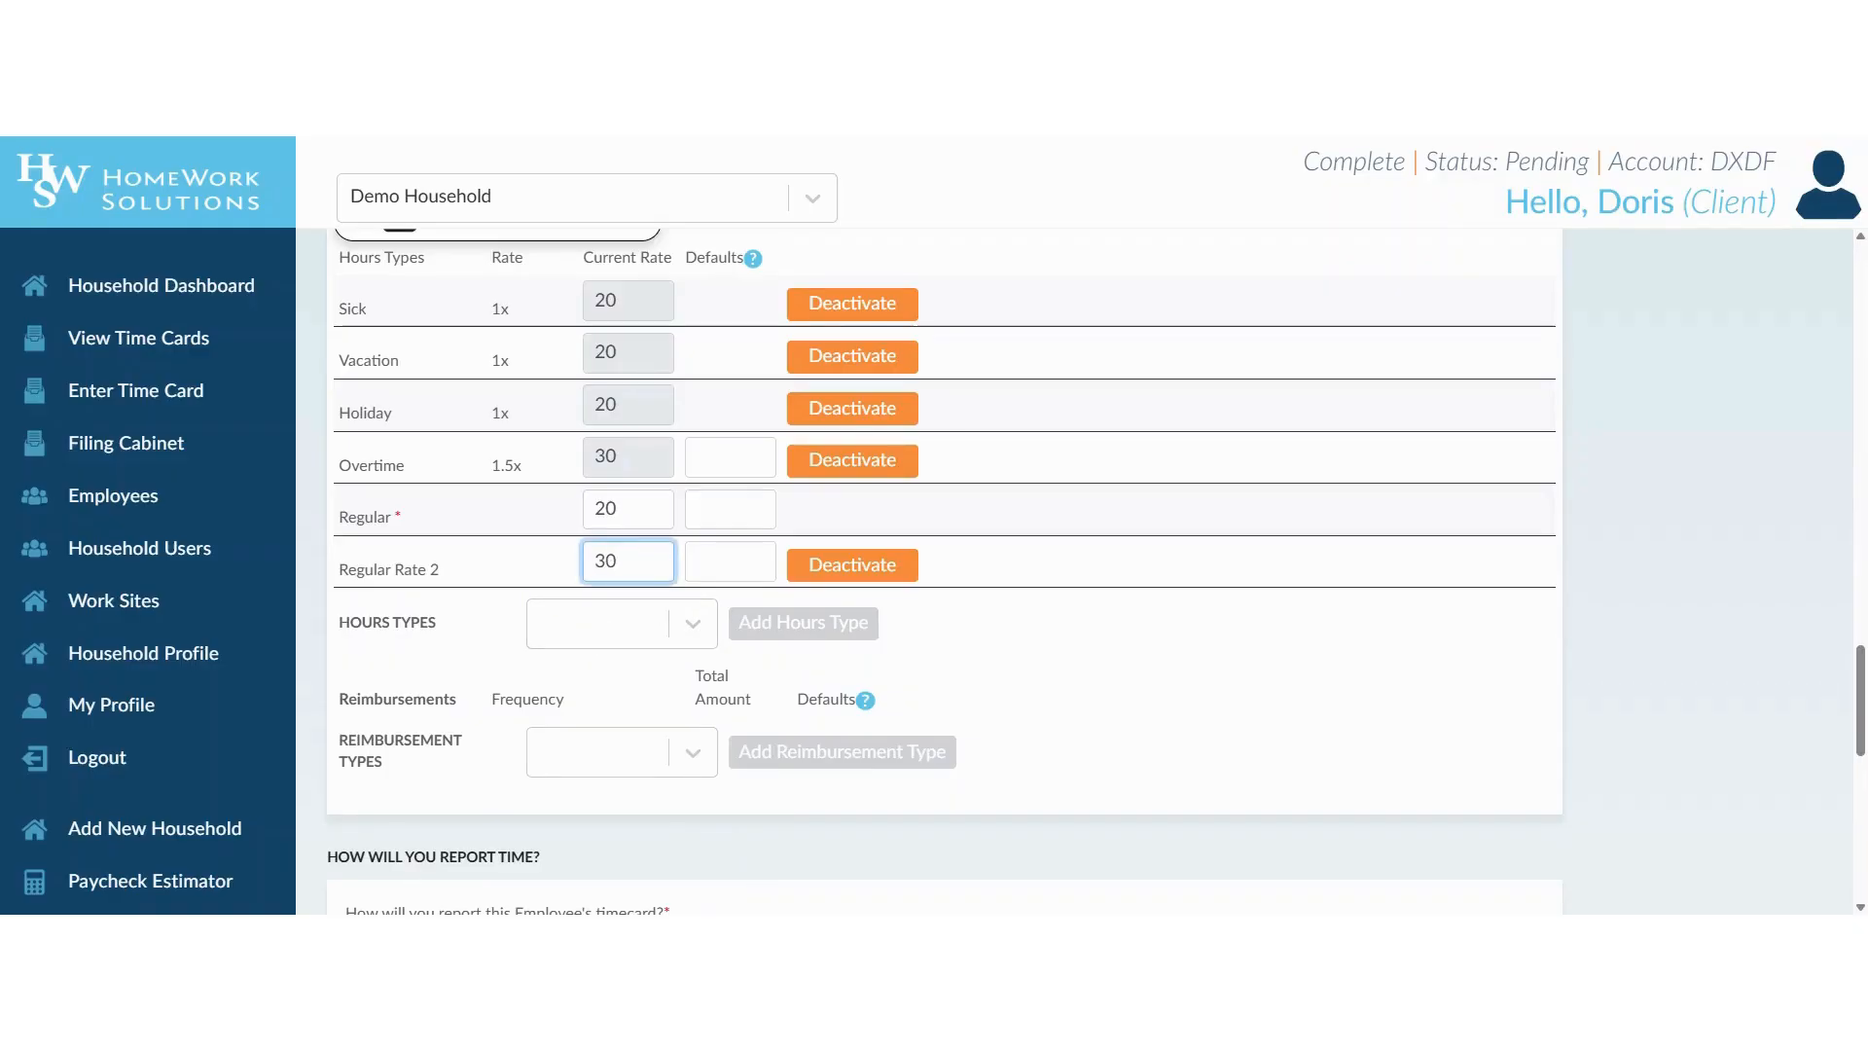
pyautogui.click(973, 677)
# Look through the remaining hours types available for the employee without adding another one.
pyautogui.click(691, 623)
pyautogui.scroll(-2, 627, 809)
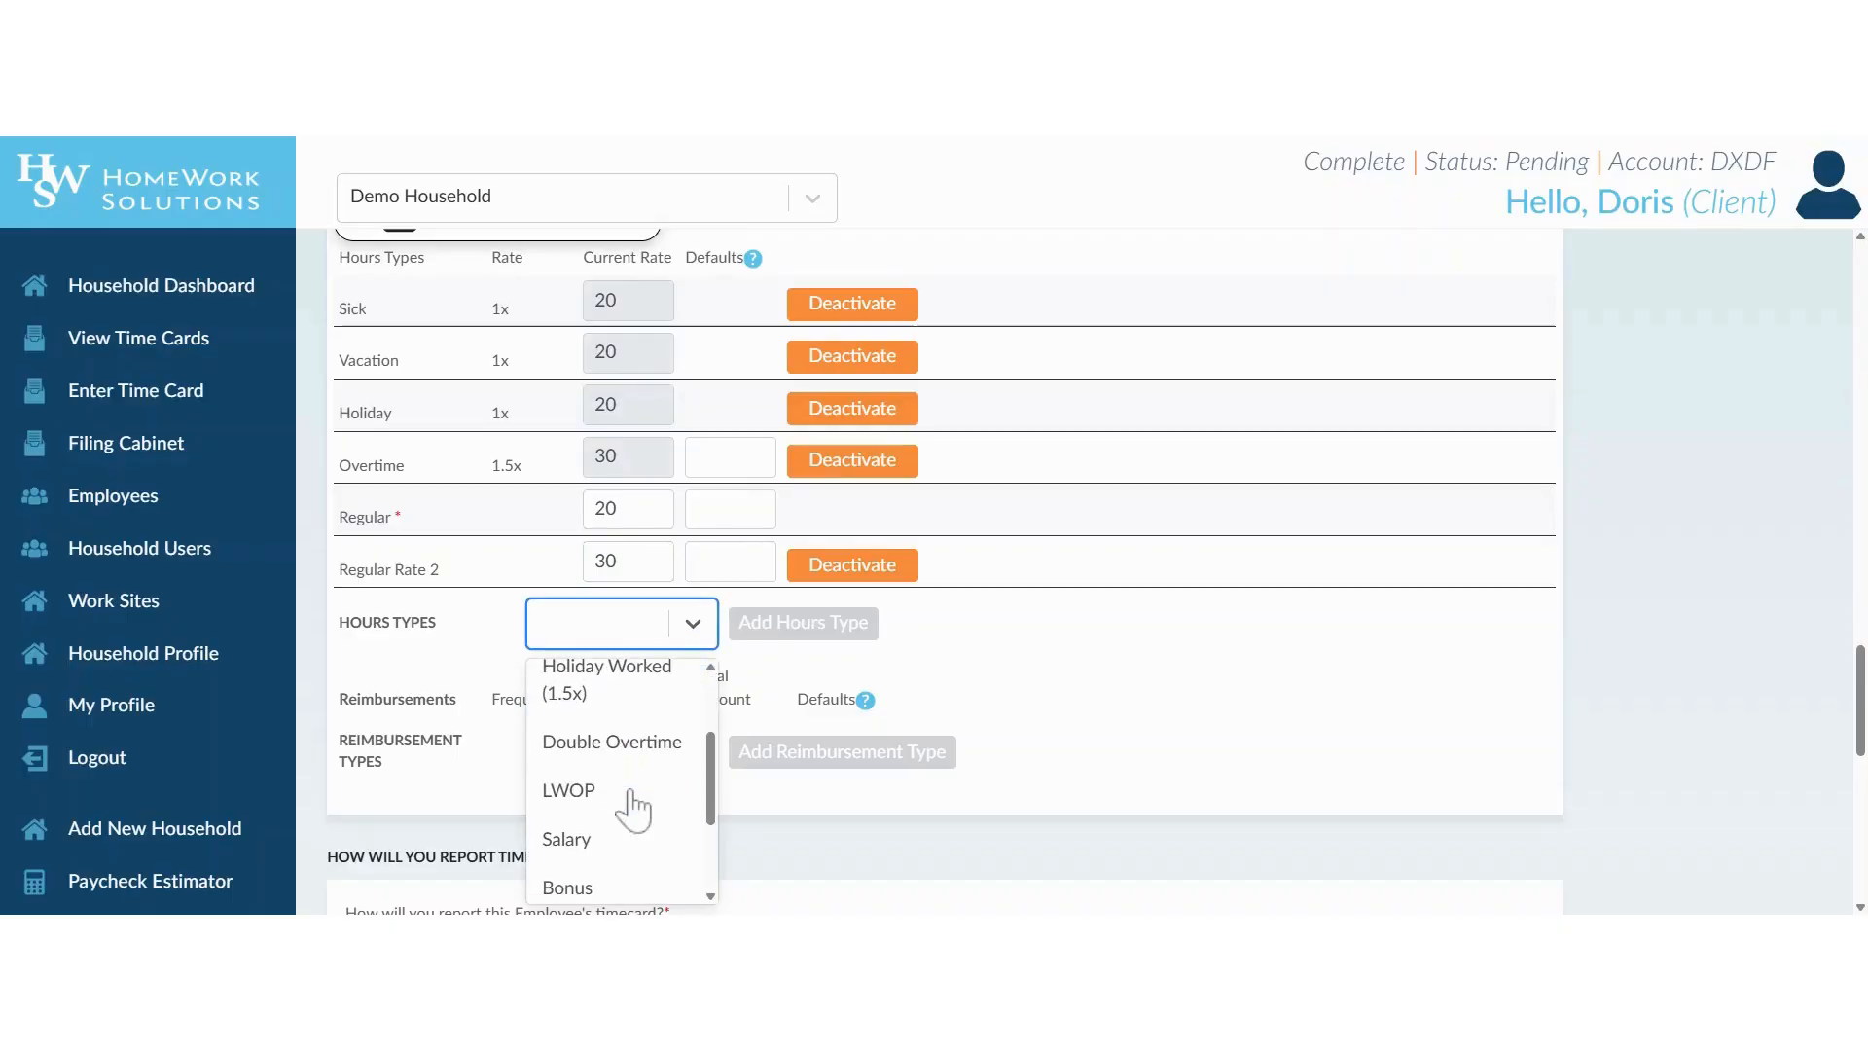
pyautogui.scroll(-2, 632, 809)
pyautogui.scroll(3, 632, 809)
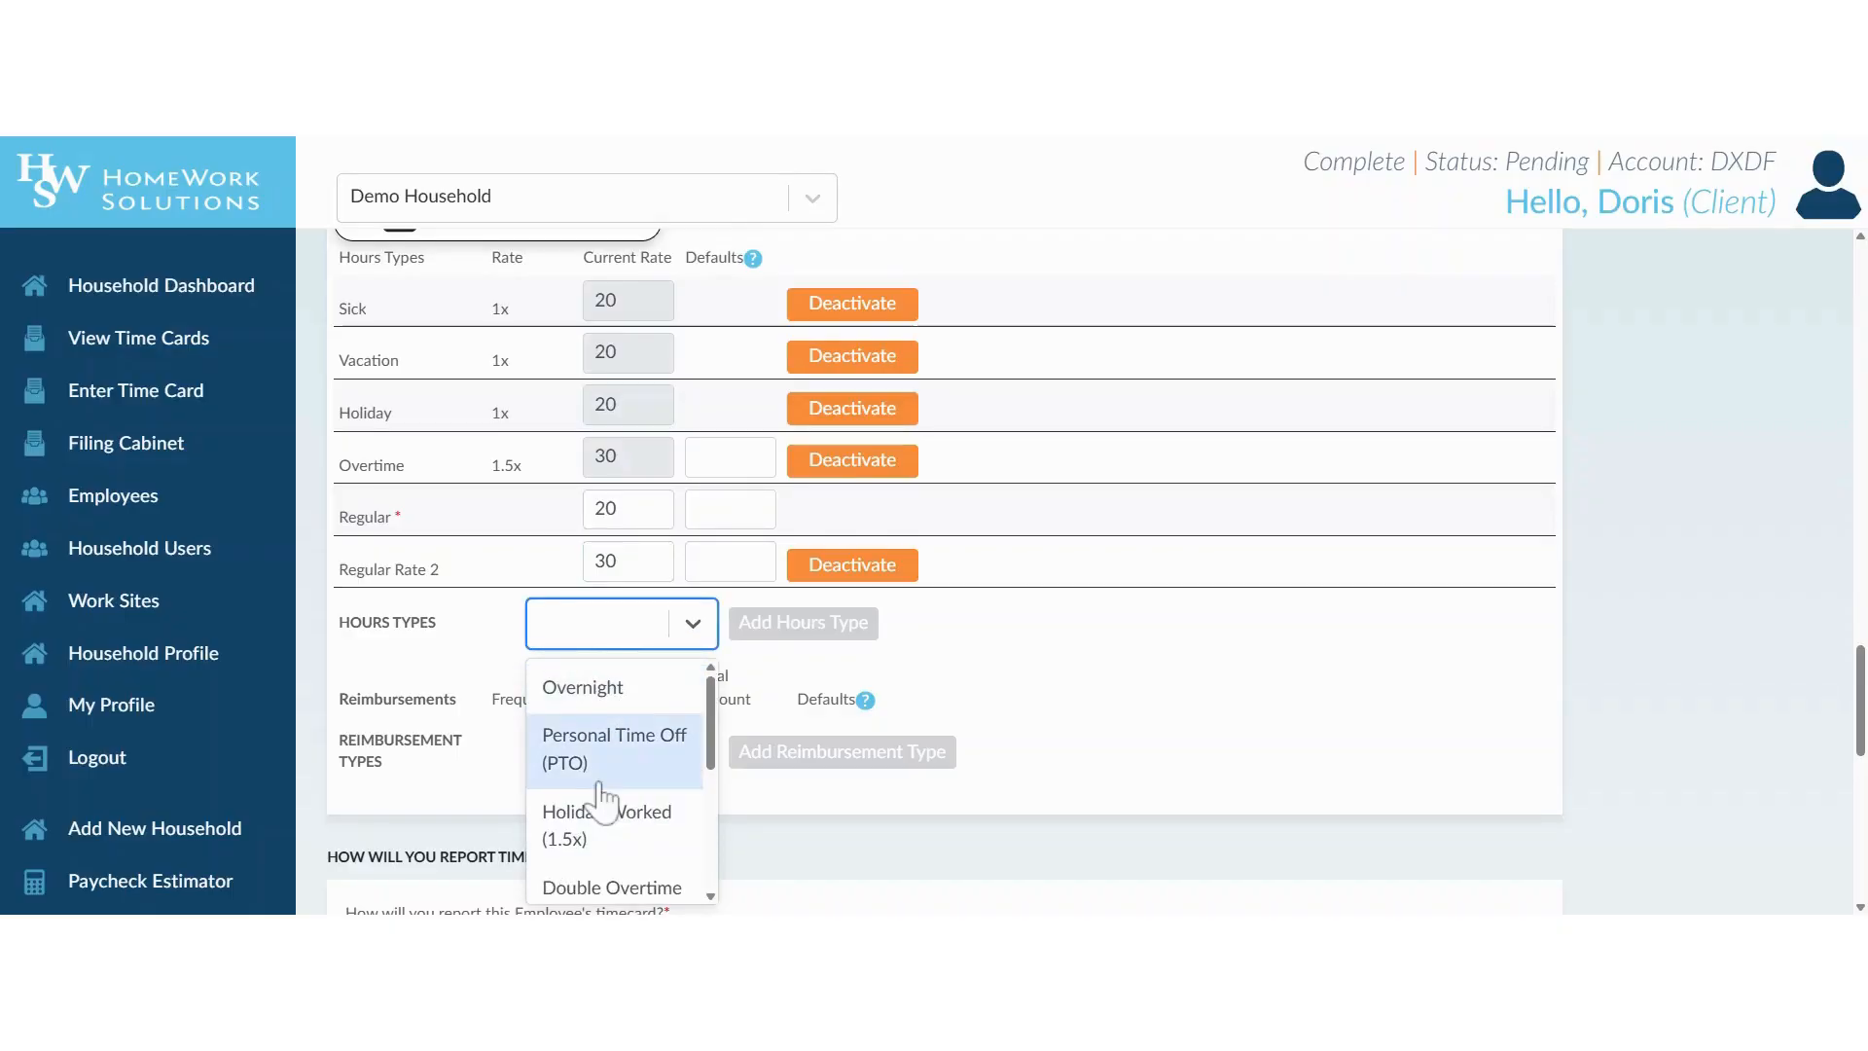
pyautogui.click(467, 644)
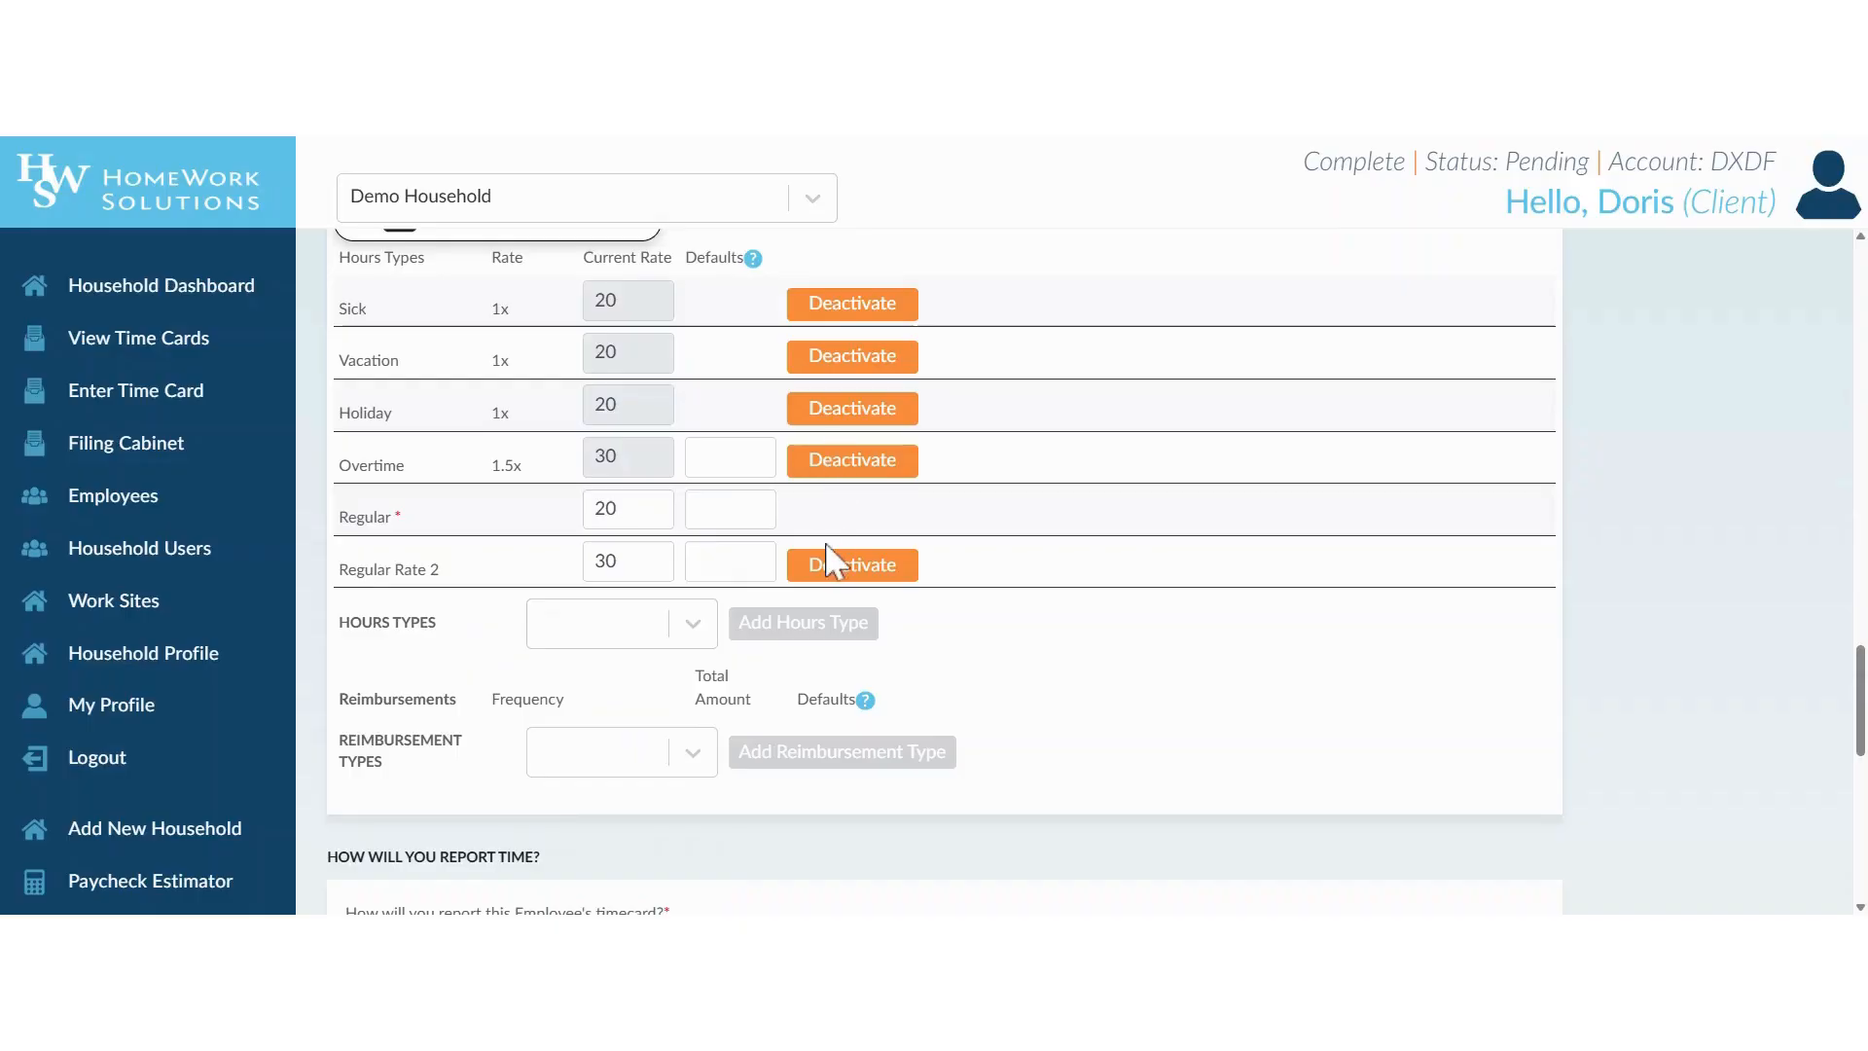
# View the Pay Rate Calculator's pay amount and per-period options, and close it without changing the rates.
pyautogui.scroll(2, 973, 513)
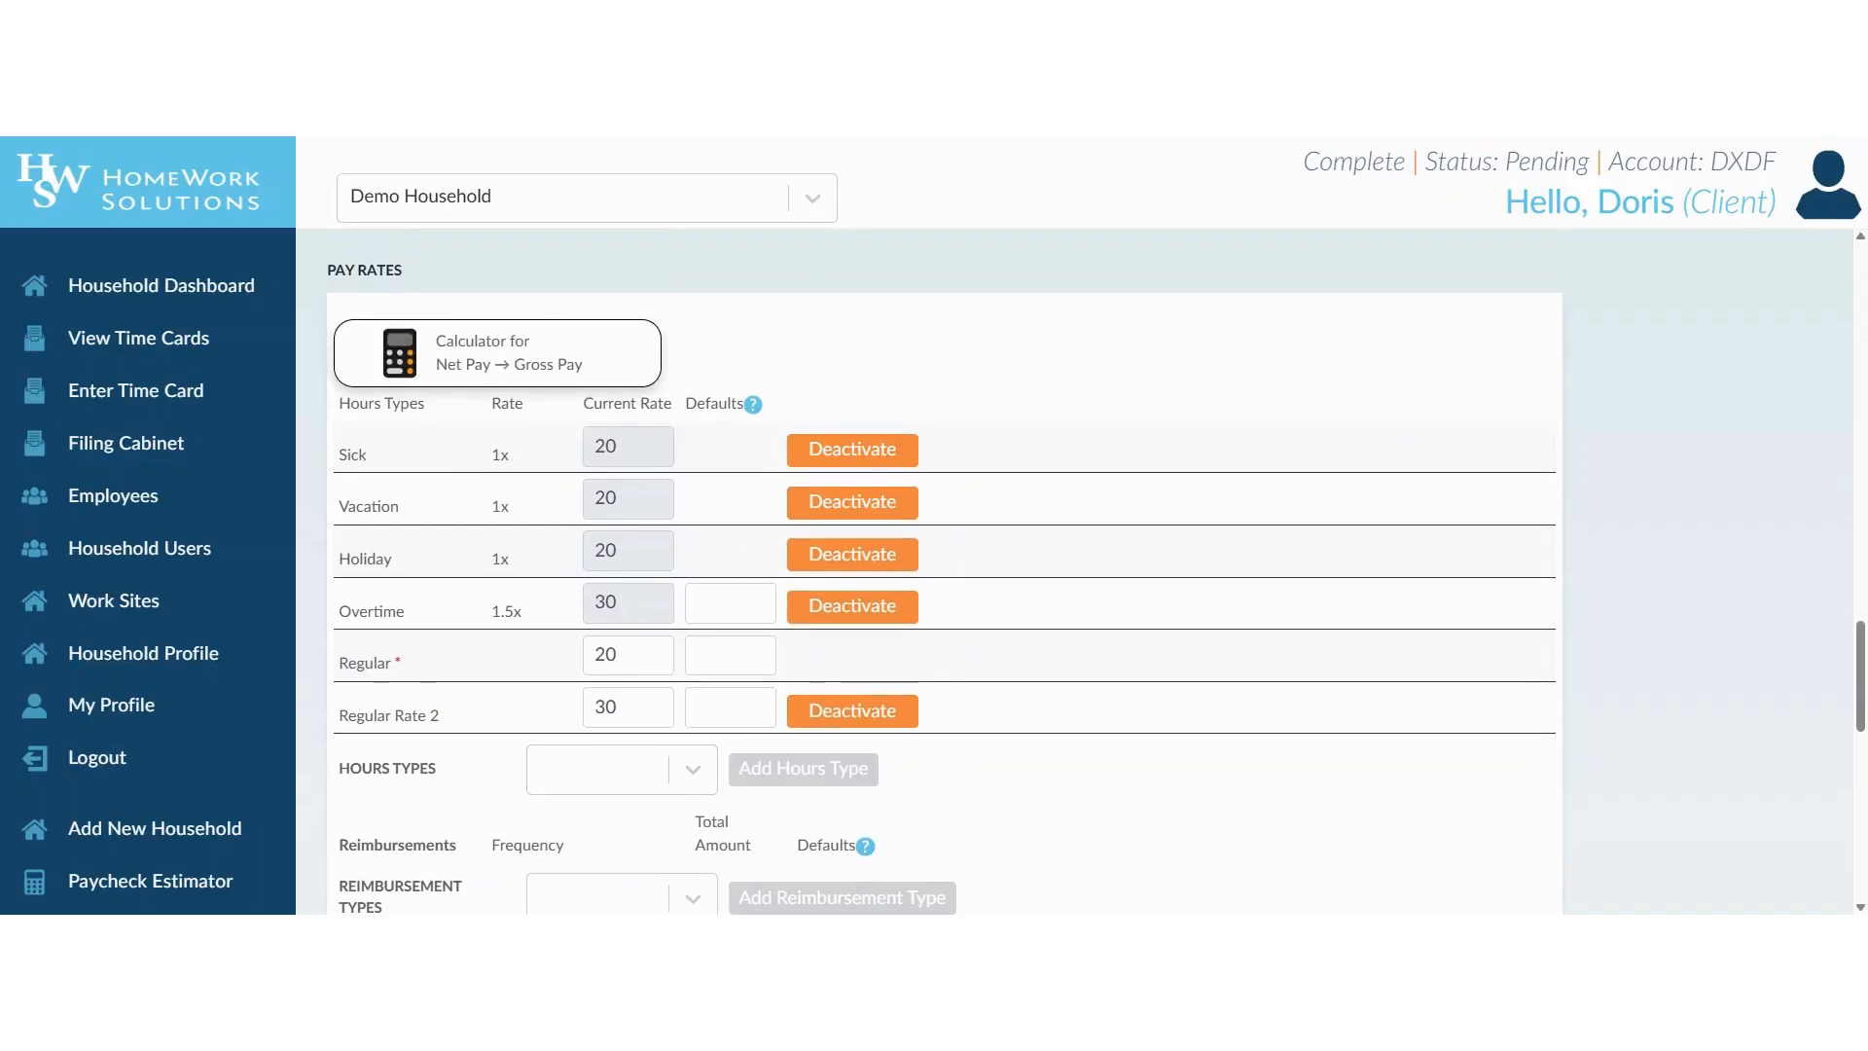
pyautogui.click(555, 374)
pyautogui.click(1126, 523)
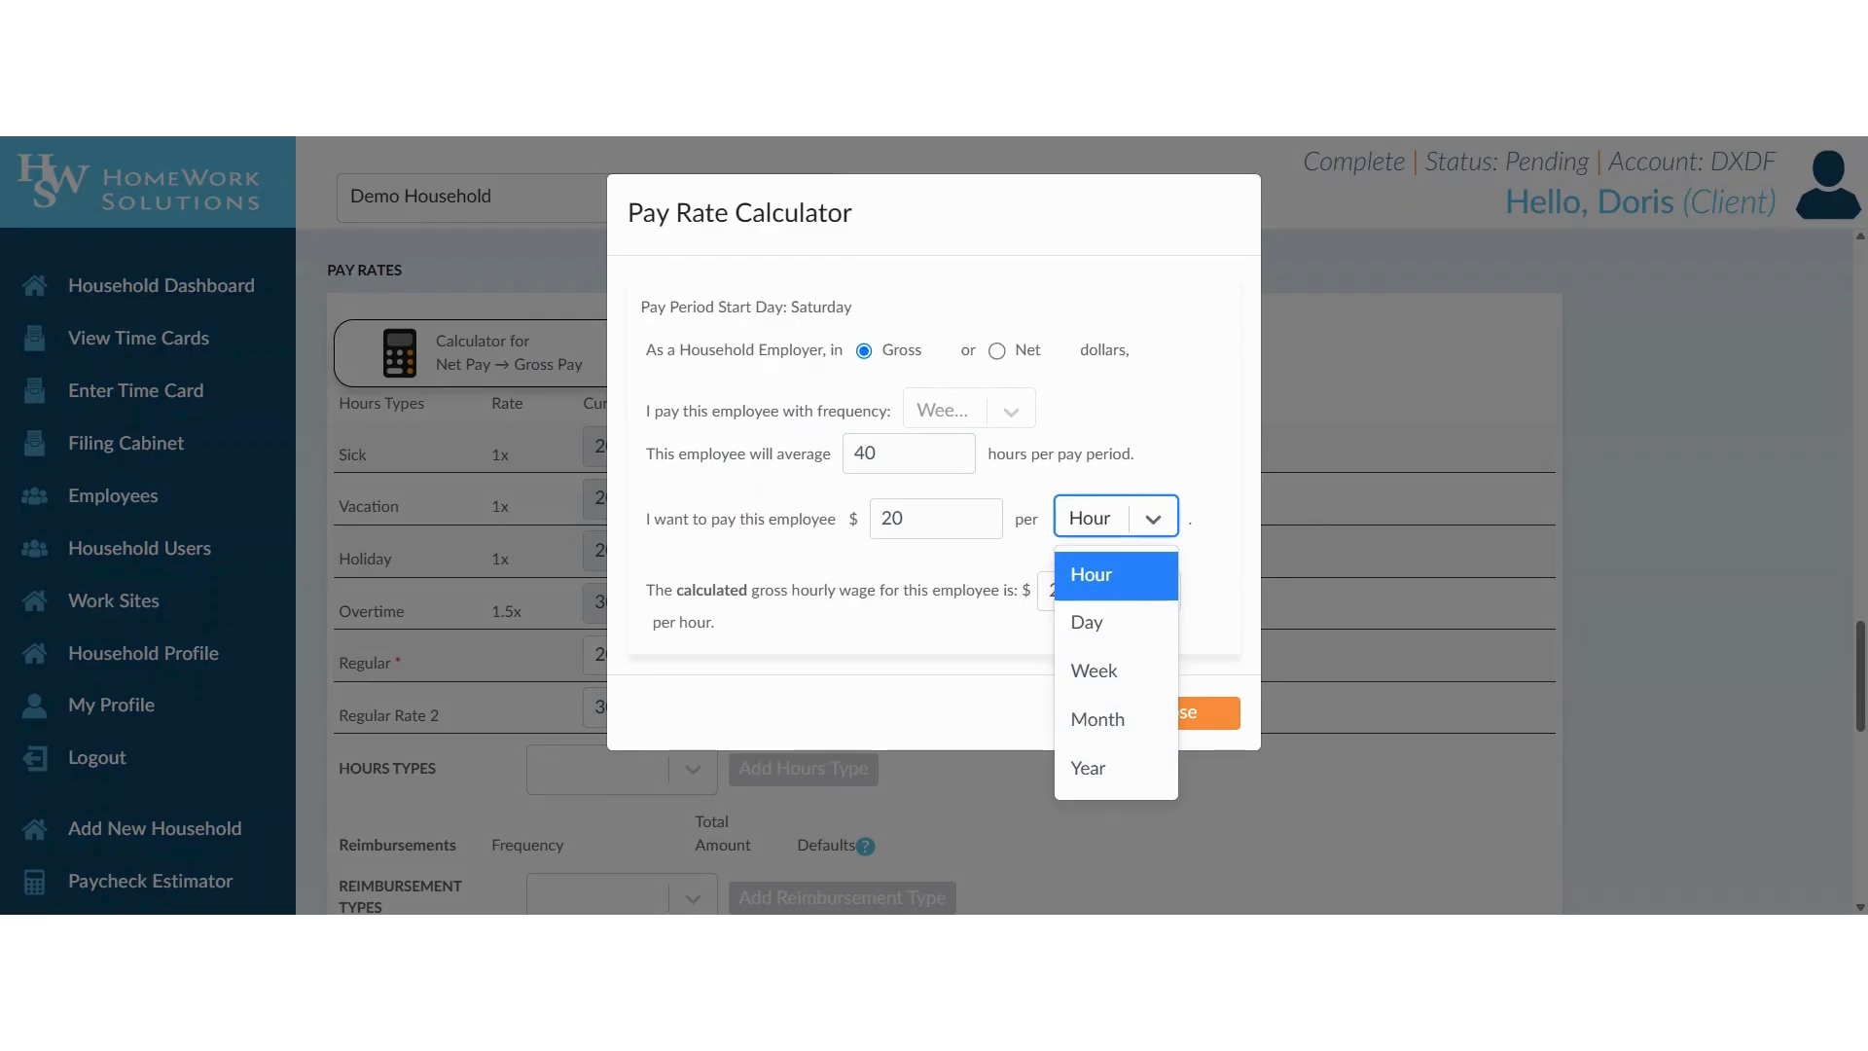
pyautogui.click(915, 518)
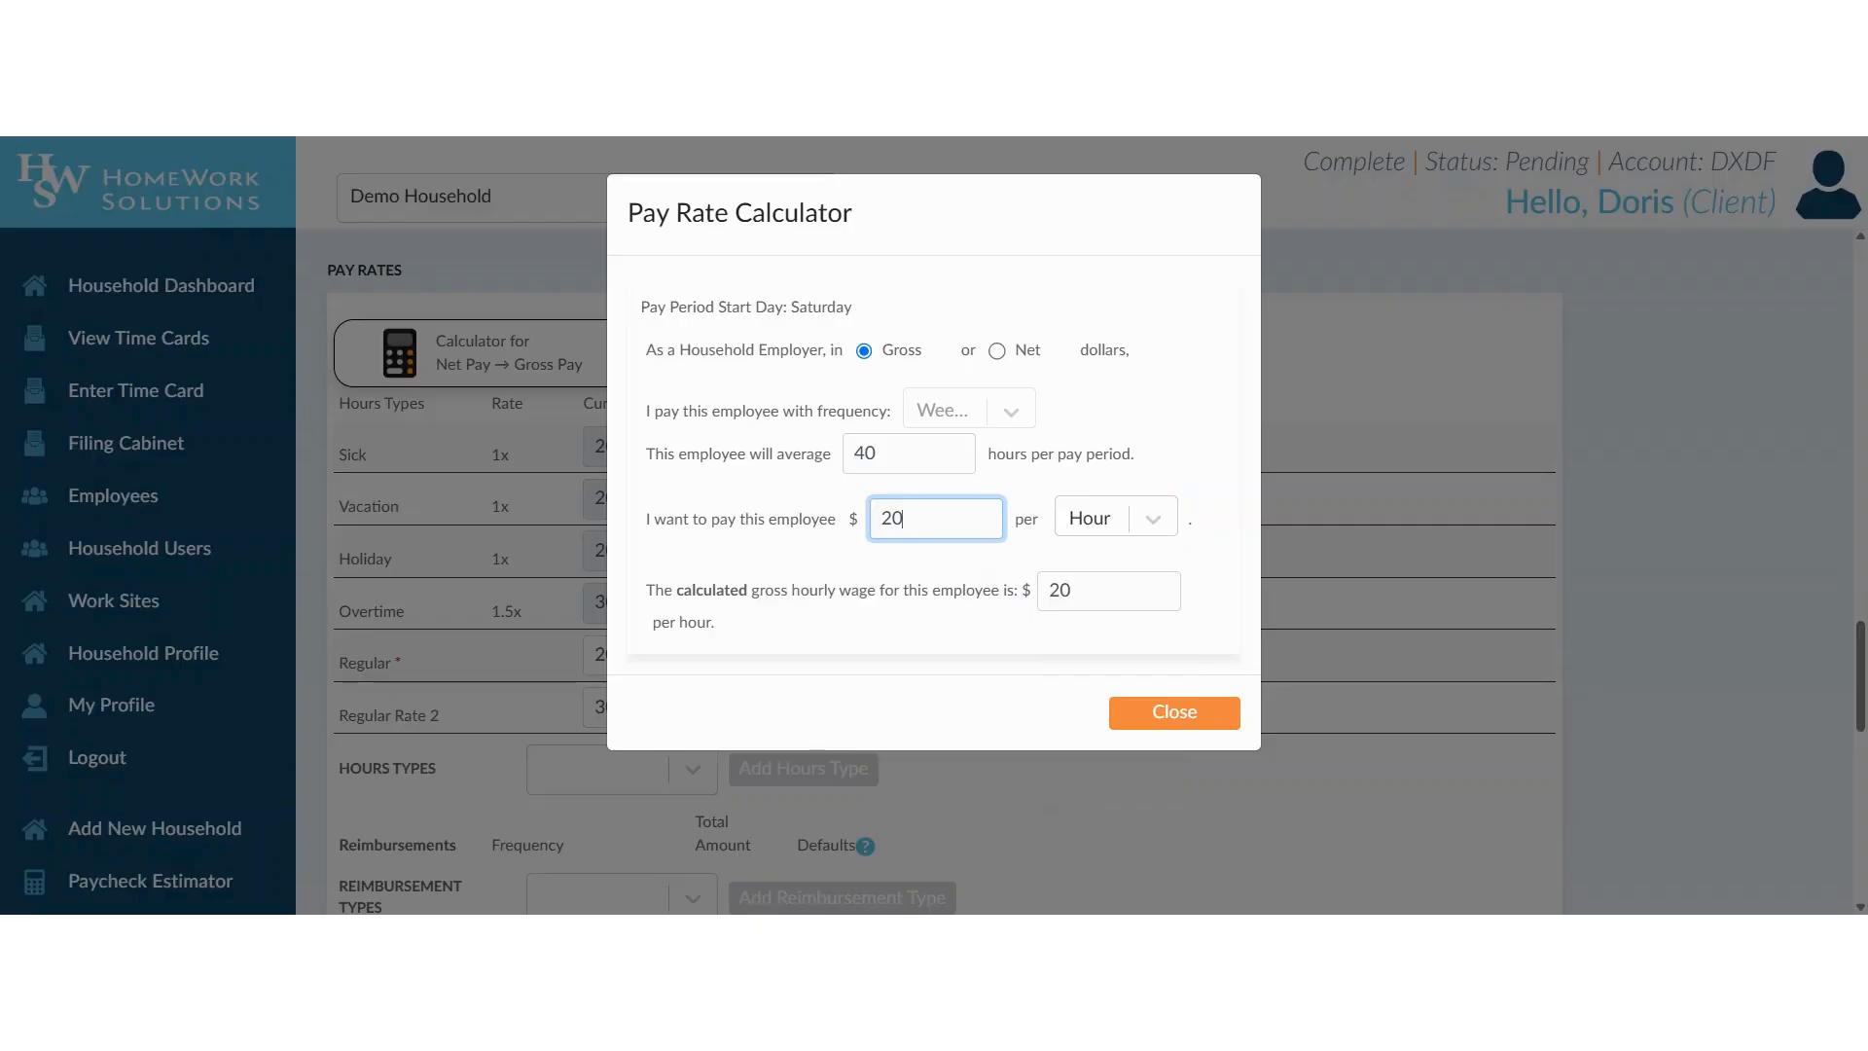
pyautogui.click(1151, 714)
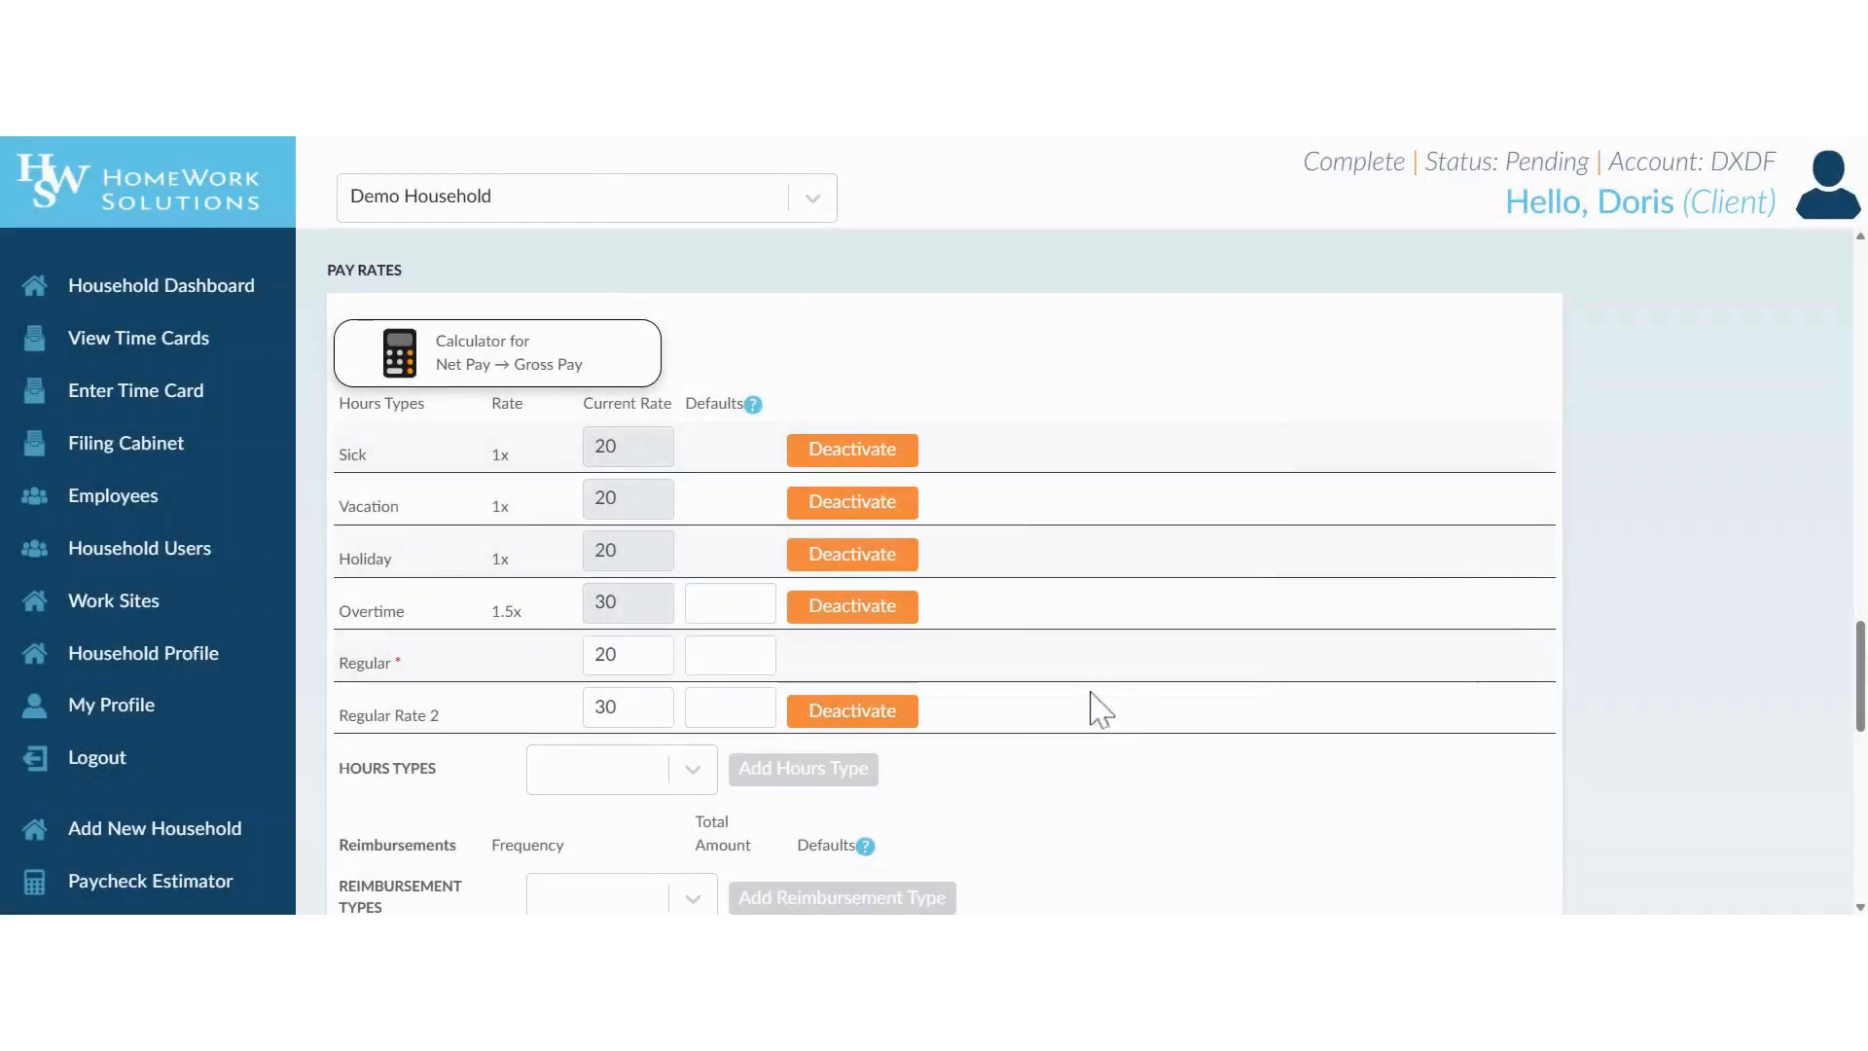
# Allow the employee to enter their own time cards but not to approve them.
pyautogui.scroll(-3, 1070, 720)
pyautogui.scroll(-5, 1123, 679)
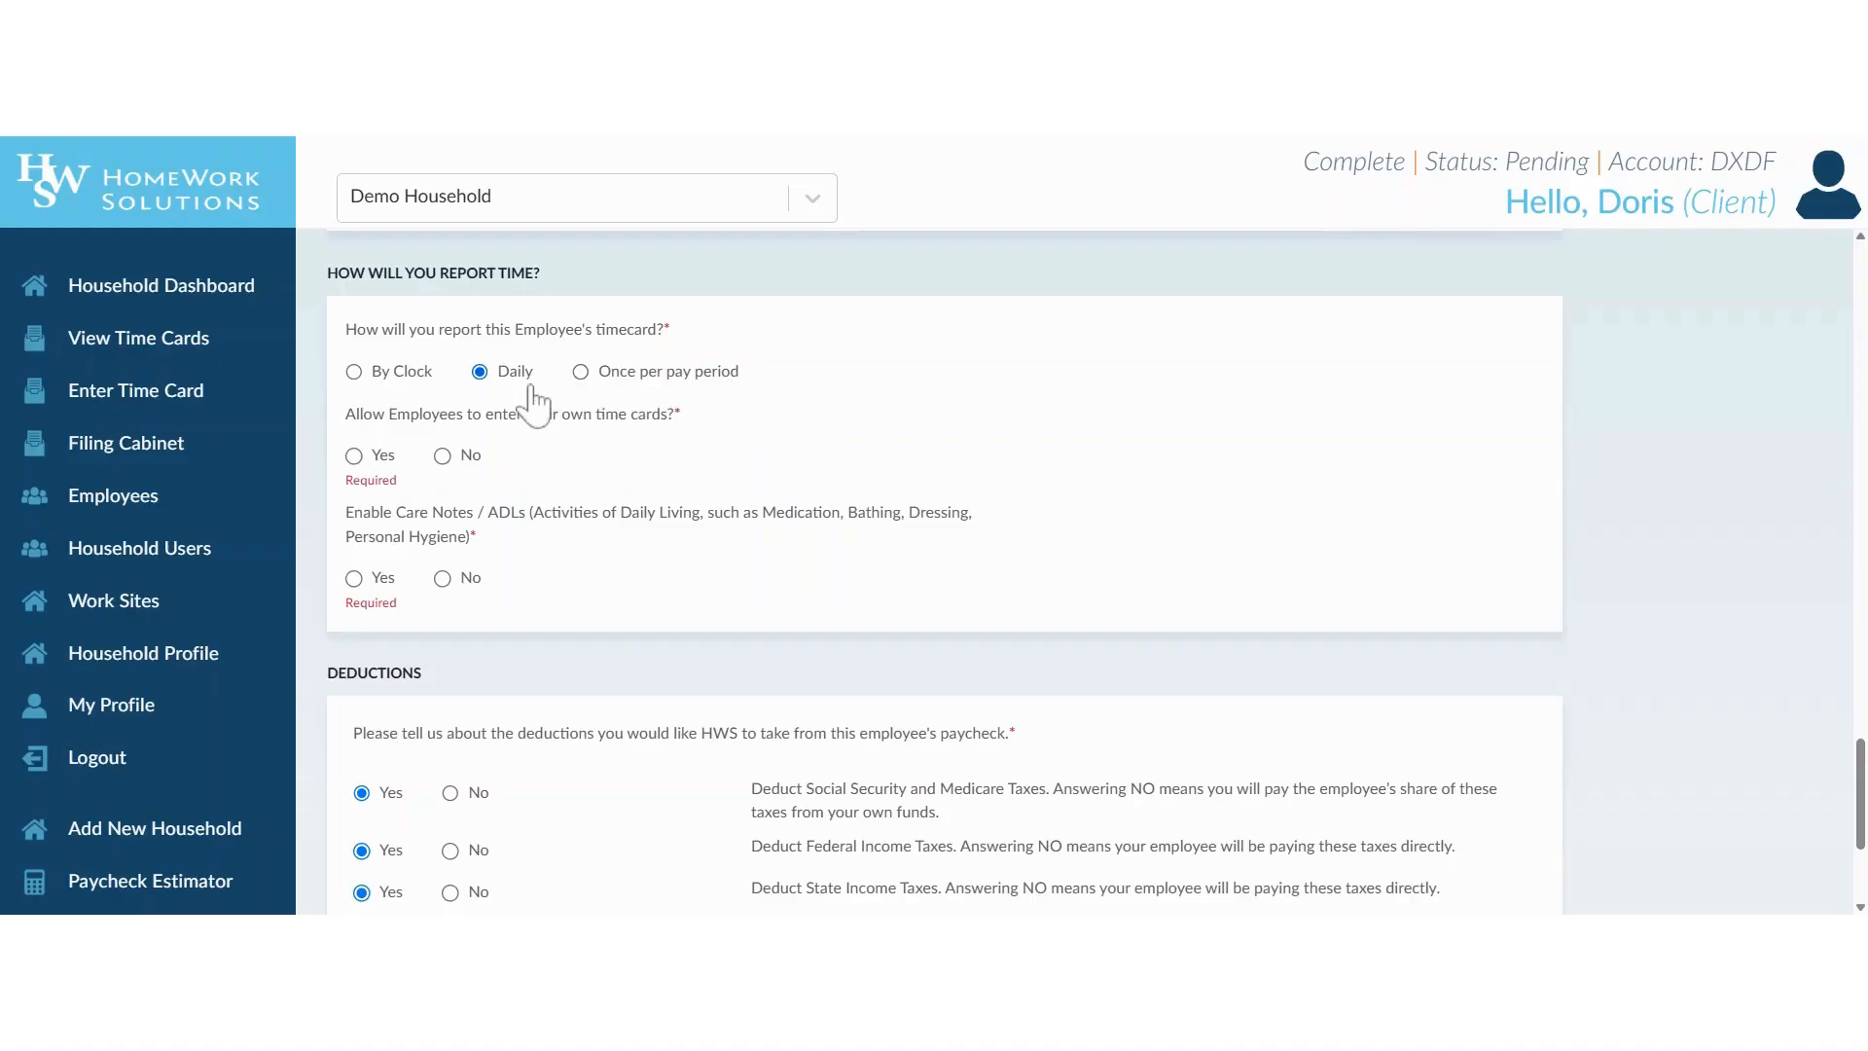
pyautogui.click(356, 460)
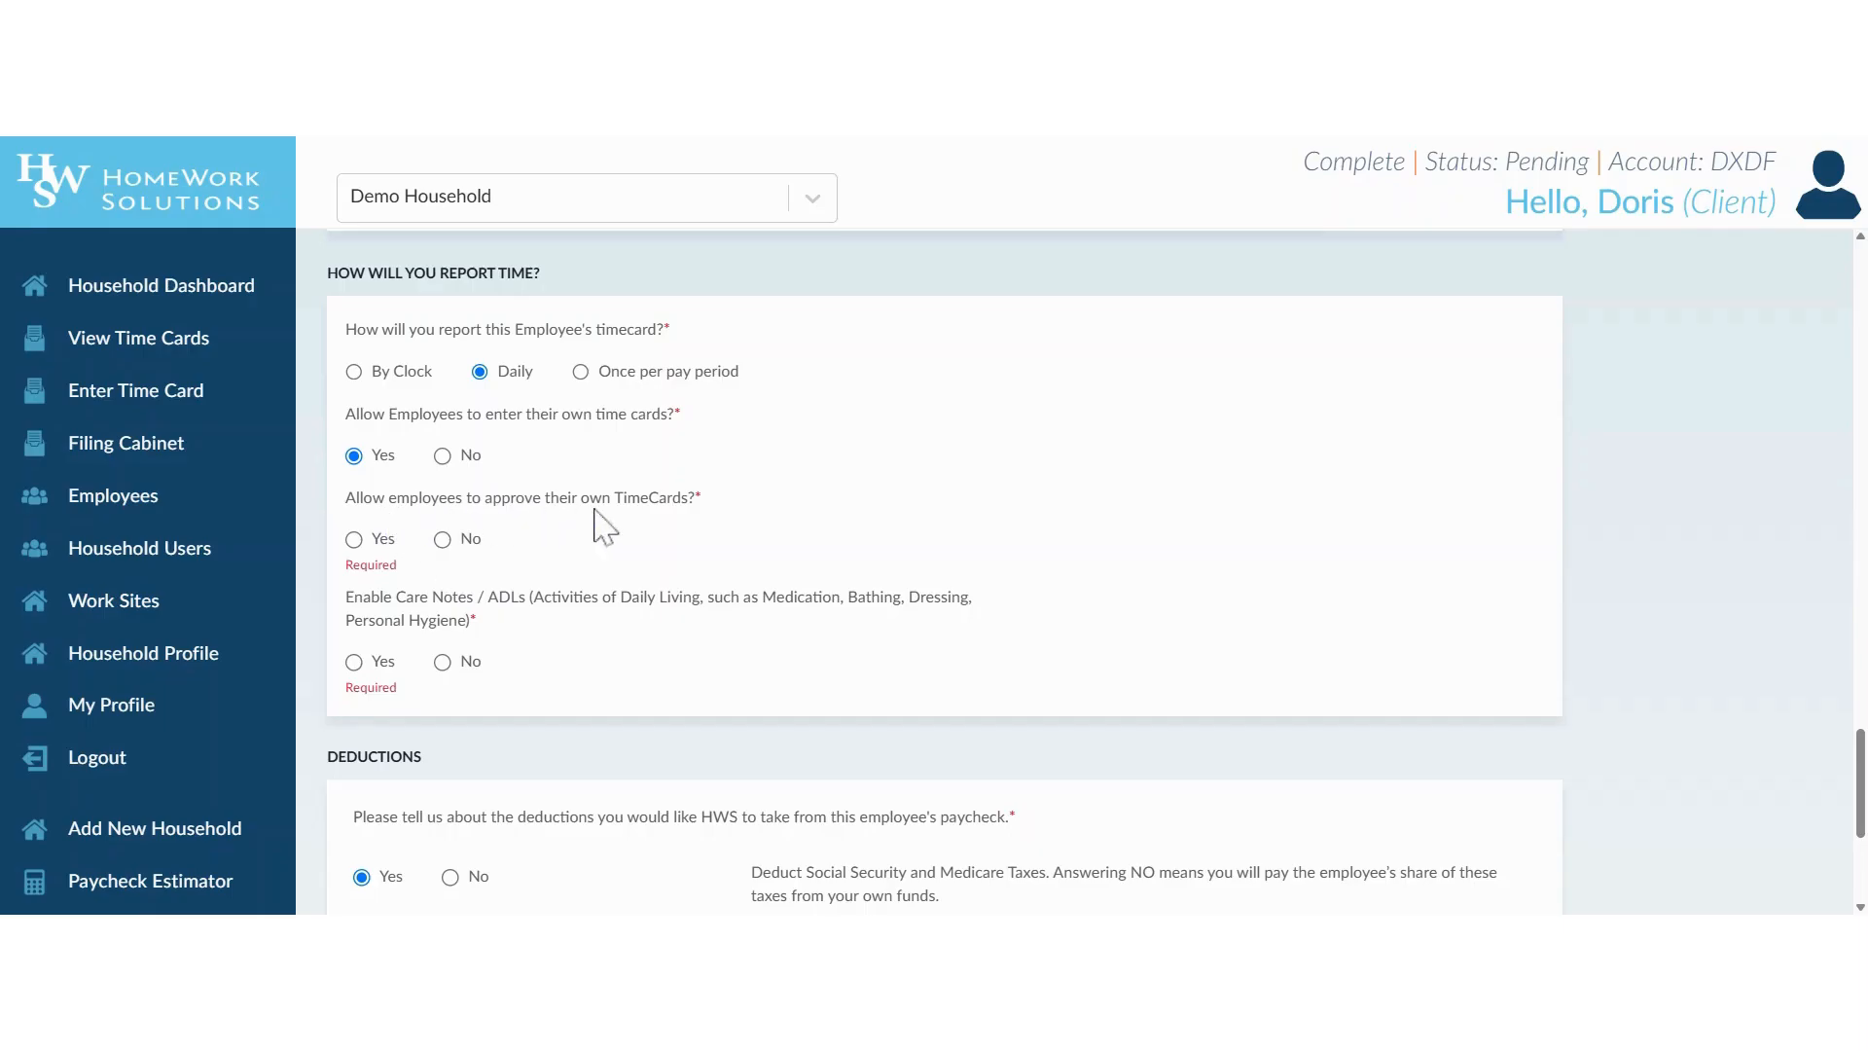
pyautogui.click(455, 543)
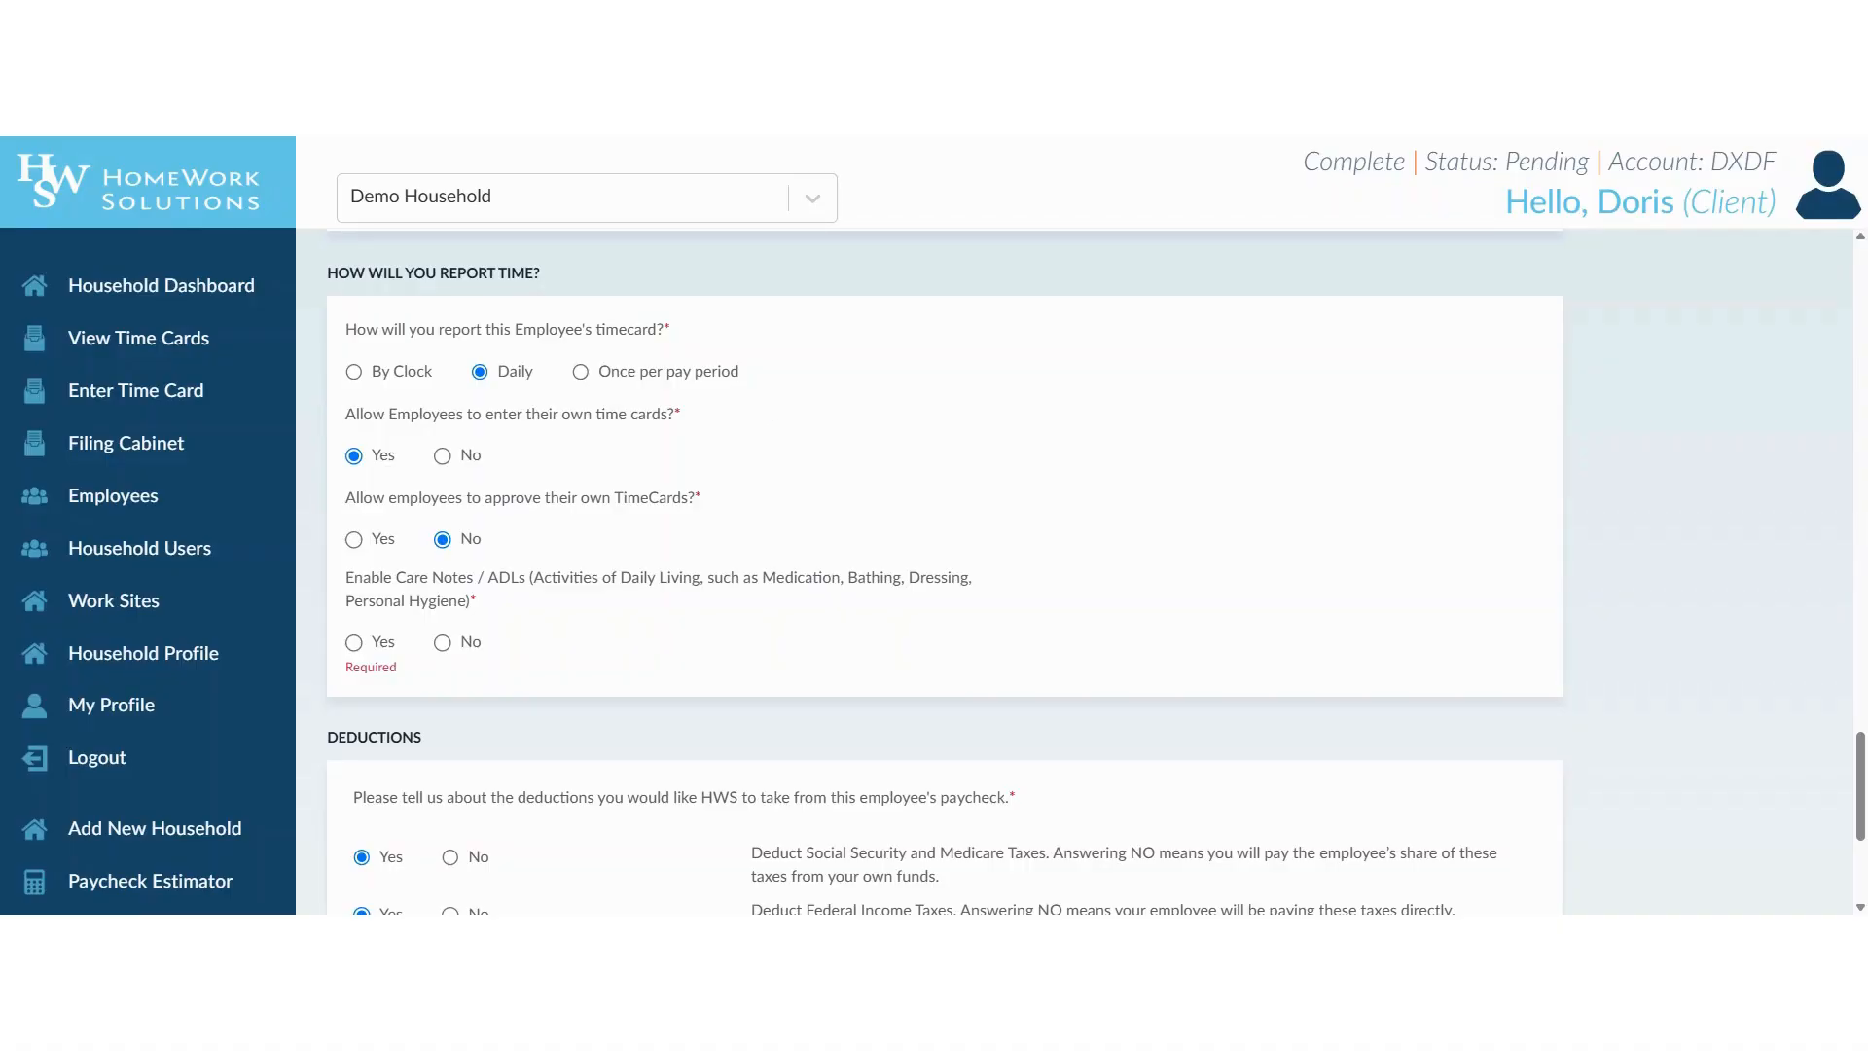
# Answer No to enabling Care Notes / ADLs for the employee.
pyautogui.scroll(-2, 817, 487)
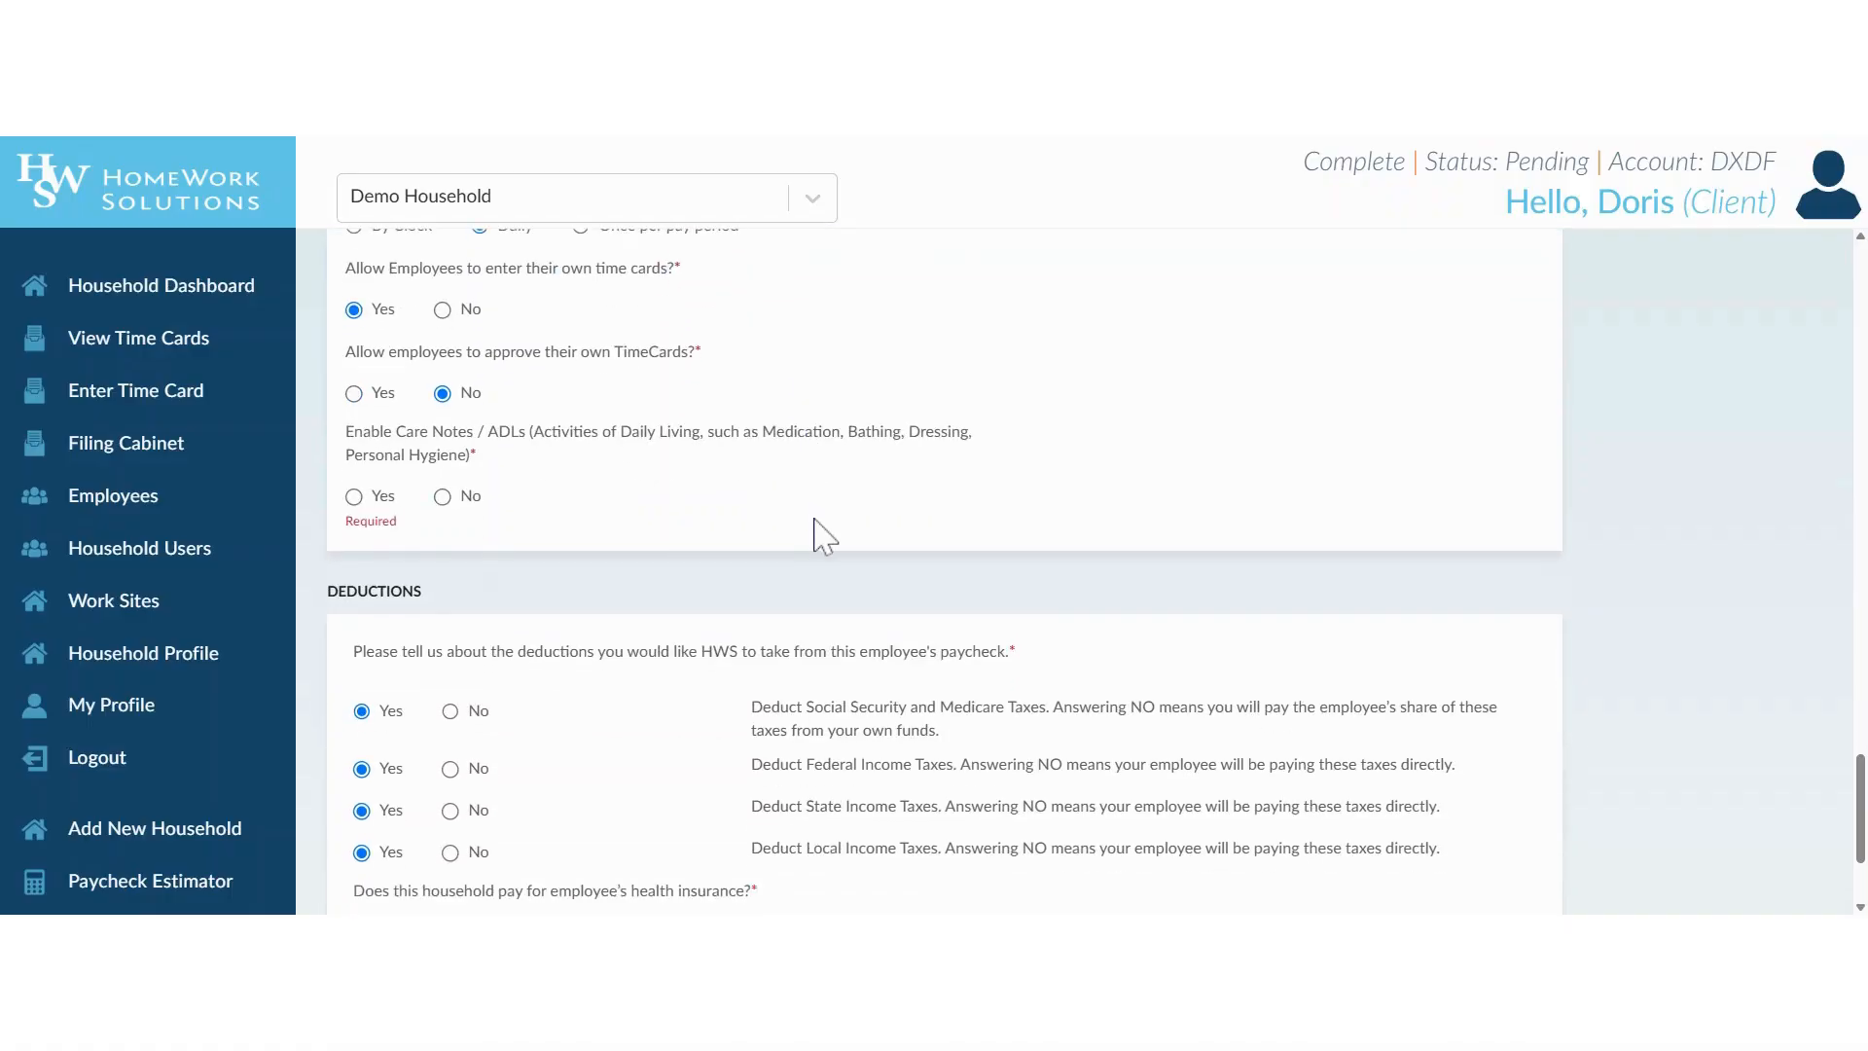
pyautogui.scroll(2, 820, 525)
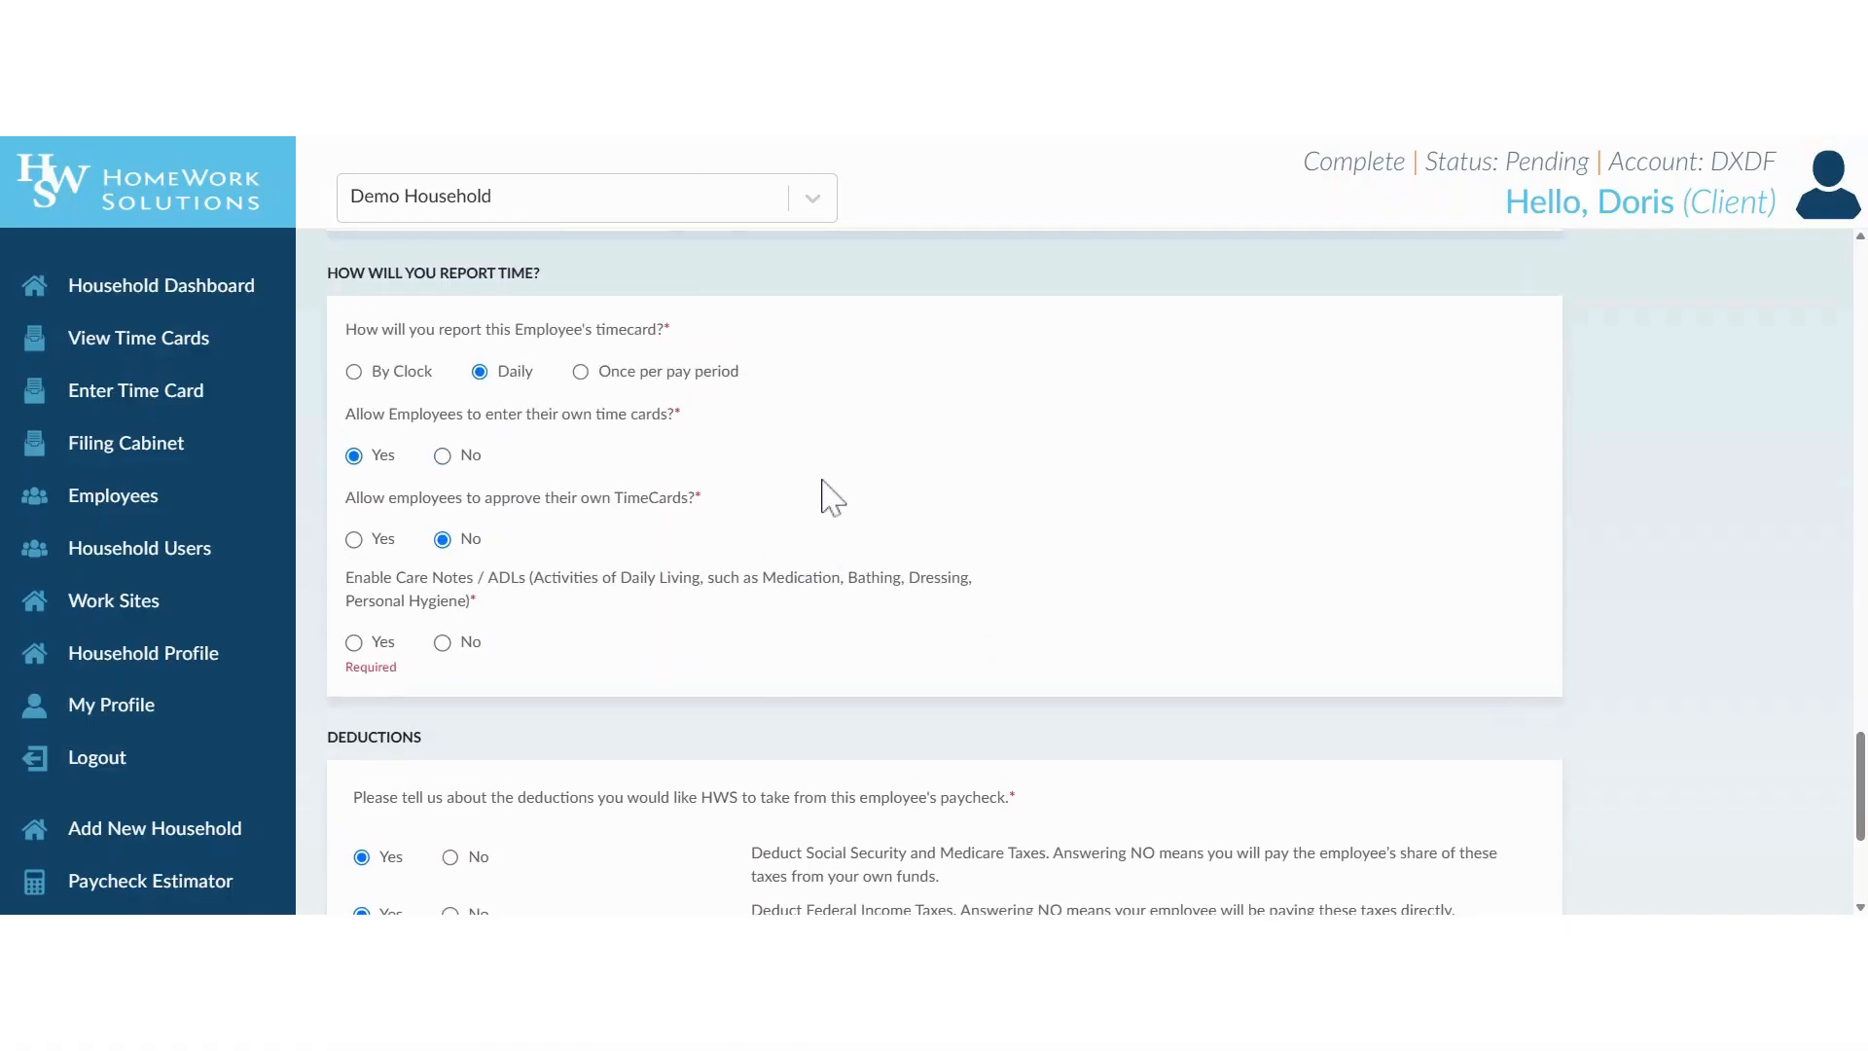
pyautogui.scroll(2, 829, 497)
pyautogui.scroll(6, 829, 496)
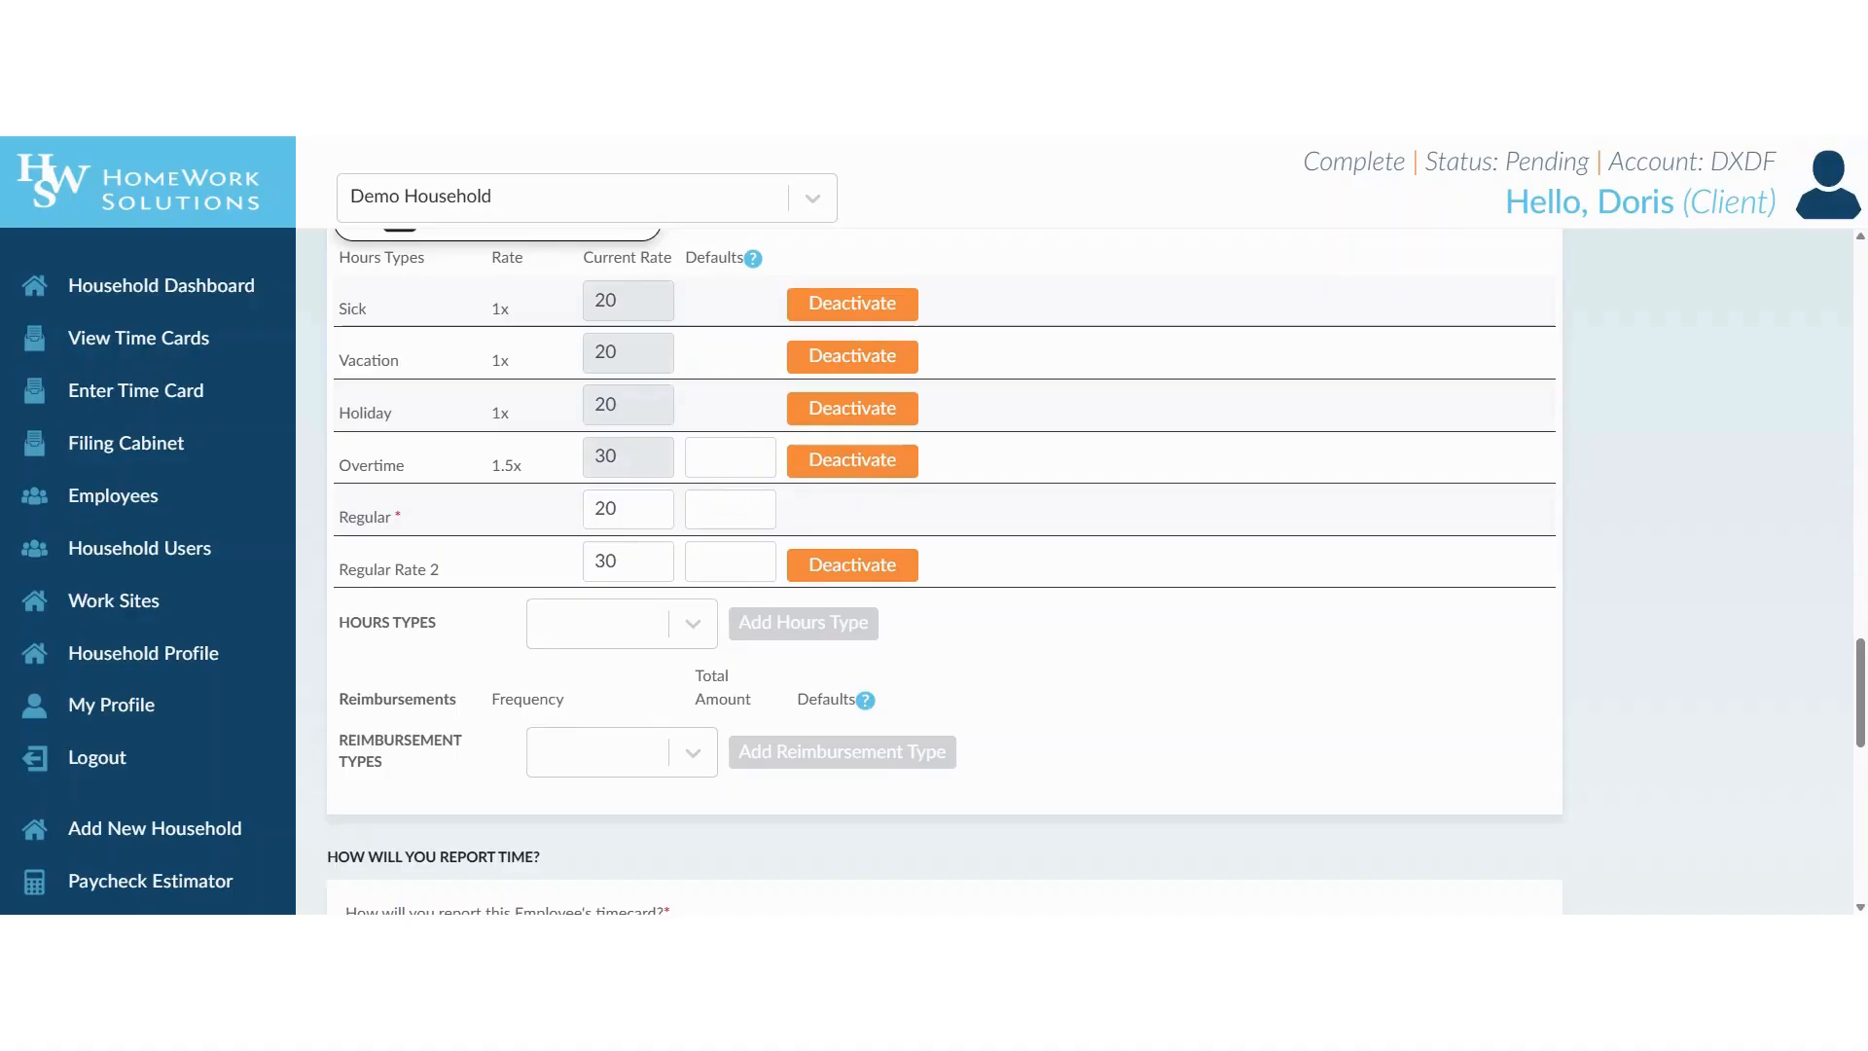
pyautogui.scroll(-6, 513, 666)
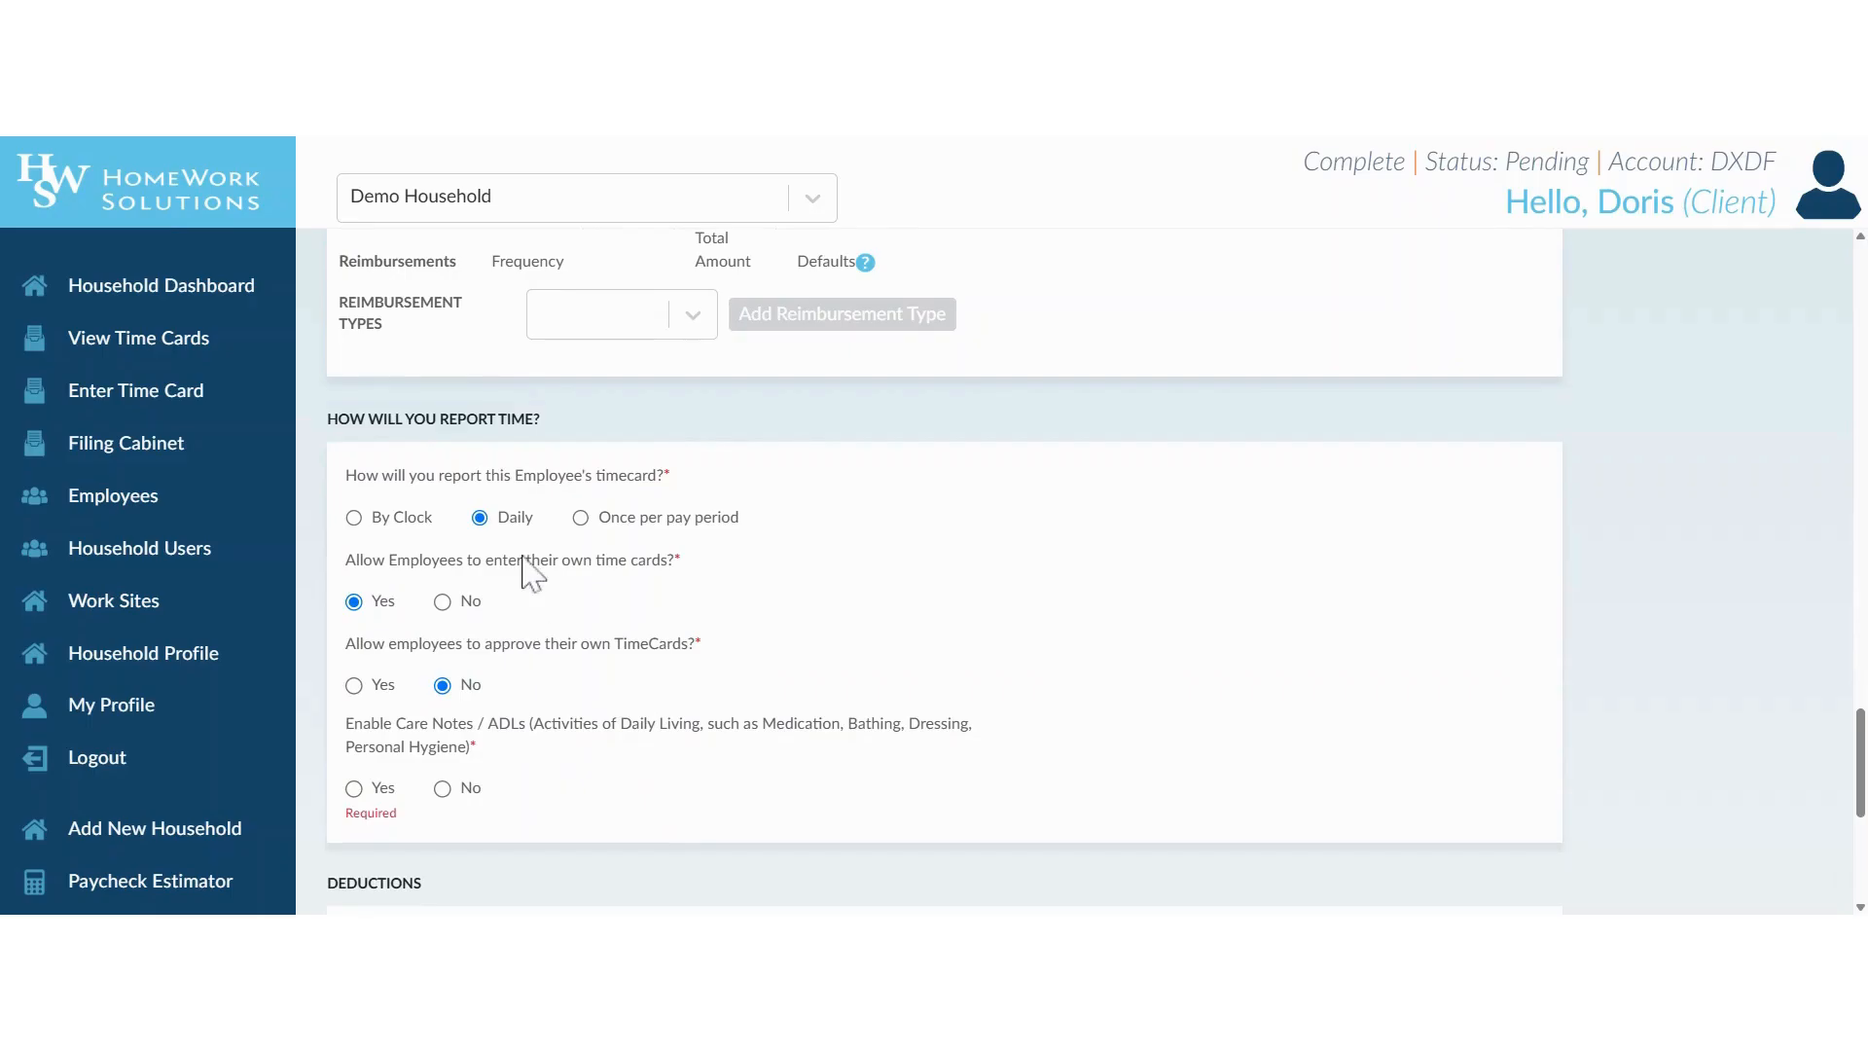
pyautogui.scroll(-2, 654, 660)
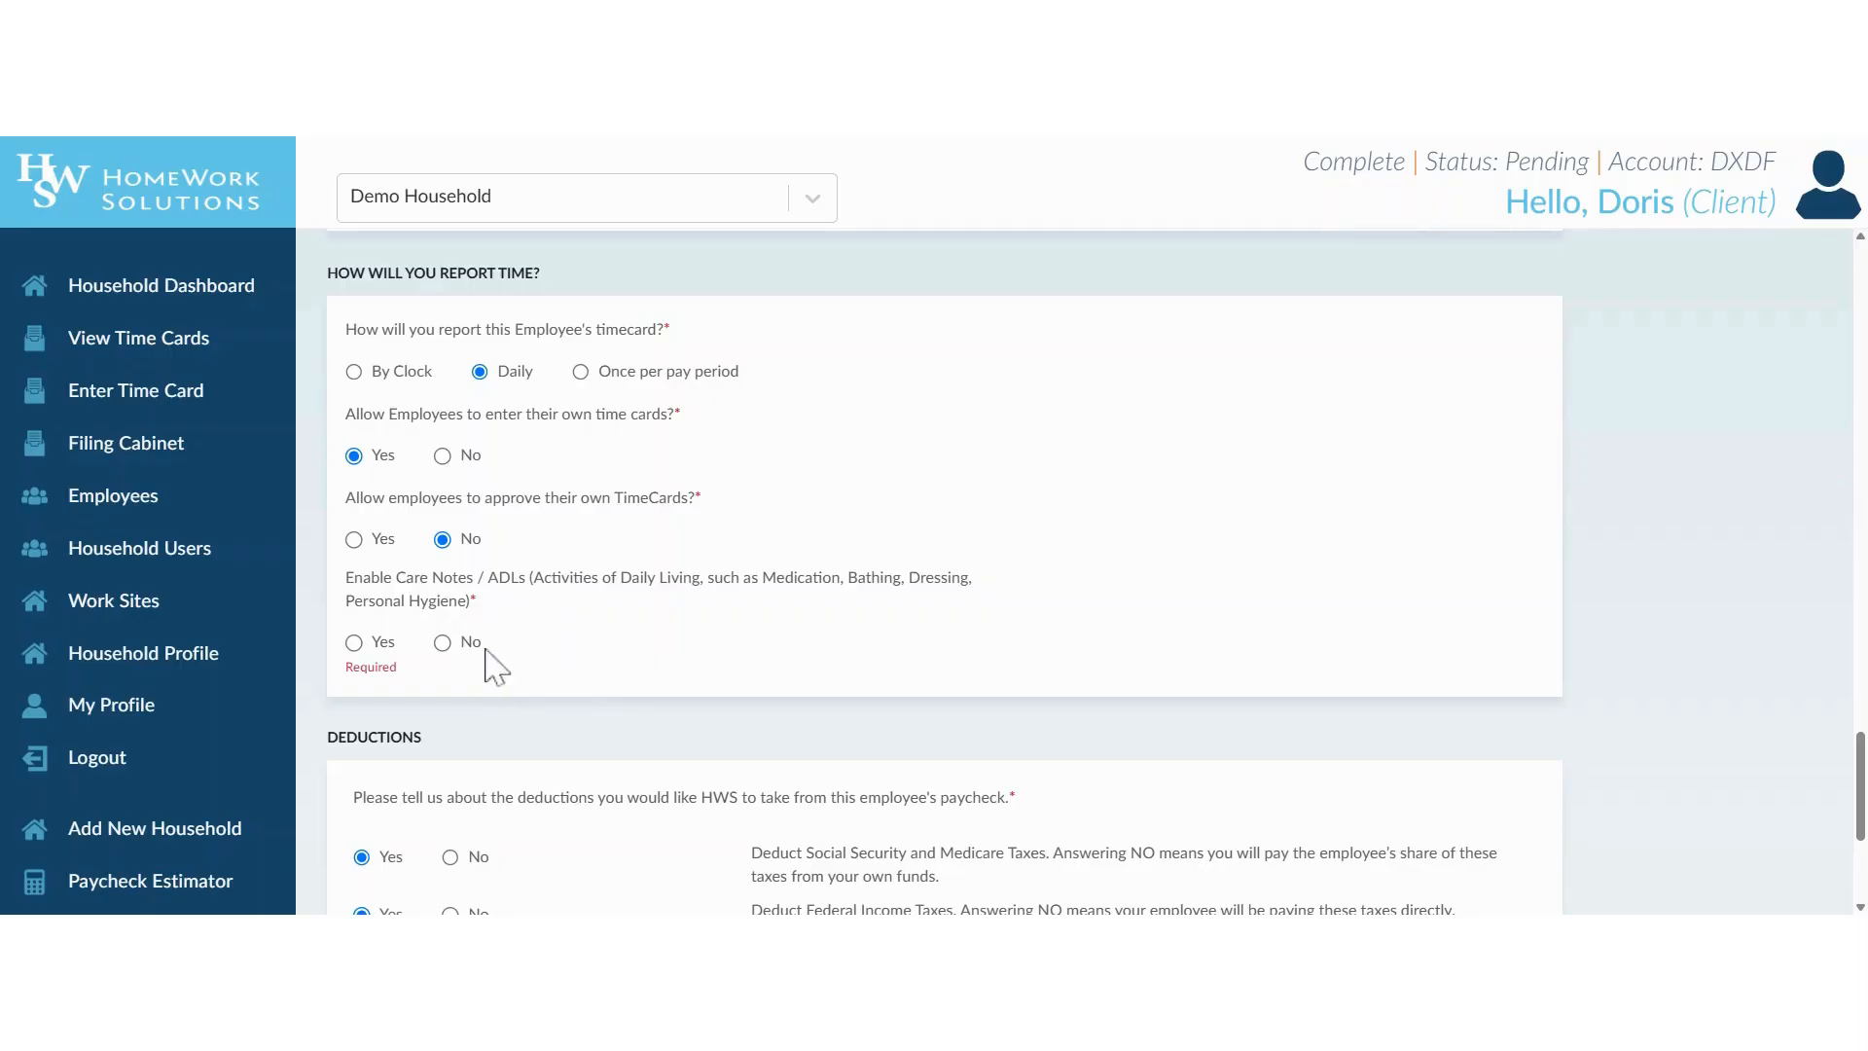
pyautogui.click(449, 644)
# Specify that the household does not pay for the employee's health insurance and submit the new employee.
pyautogui.scroll(-3, 641, 653)
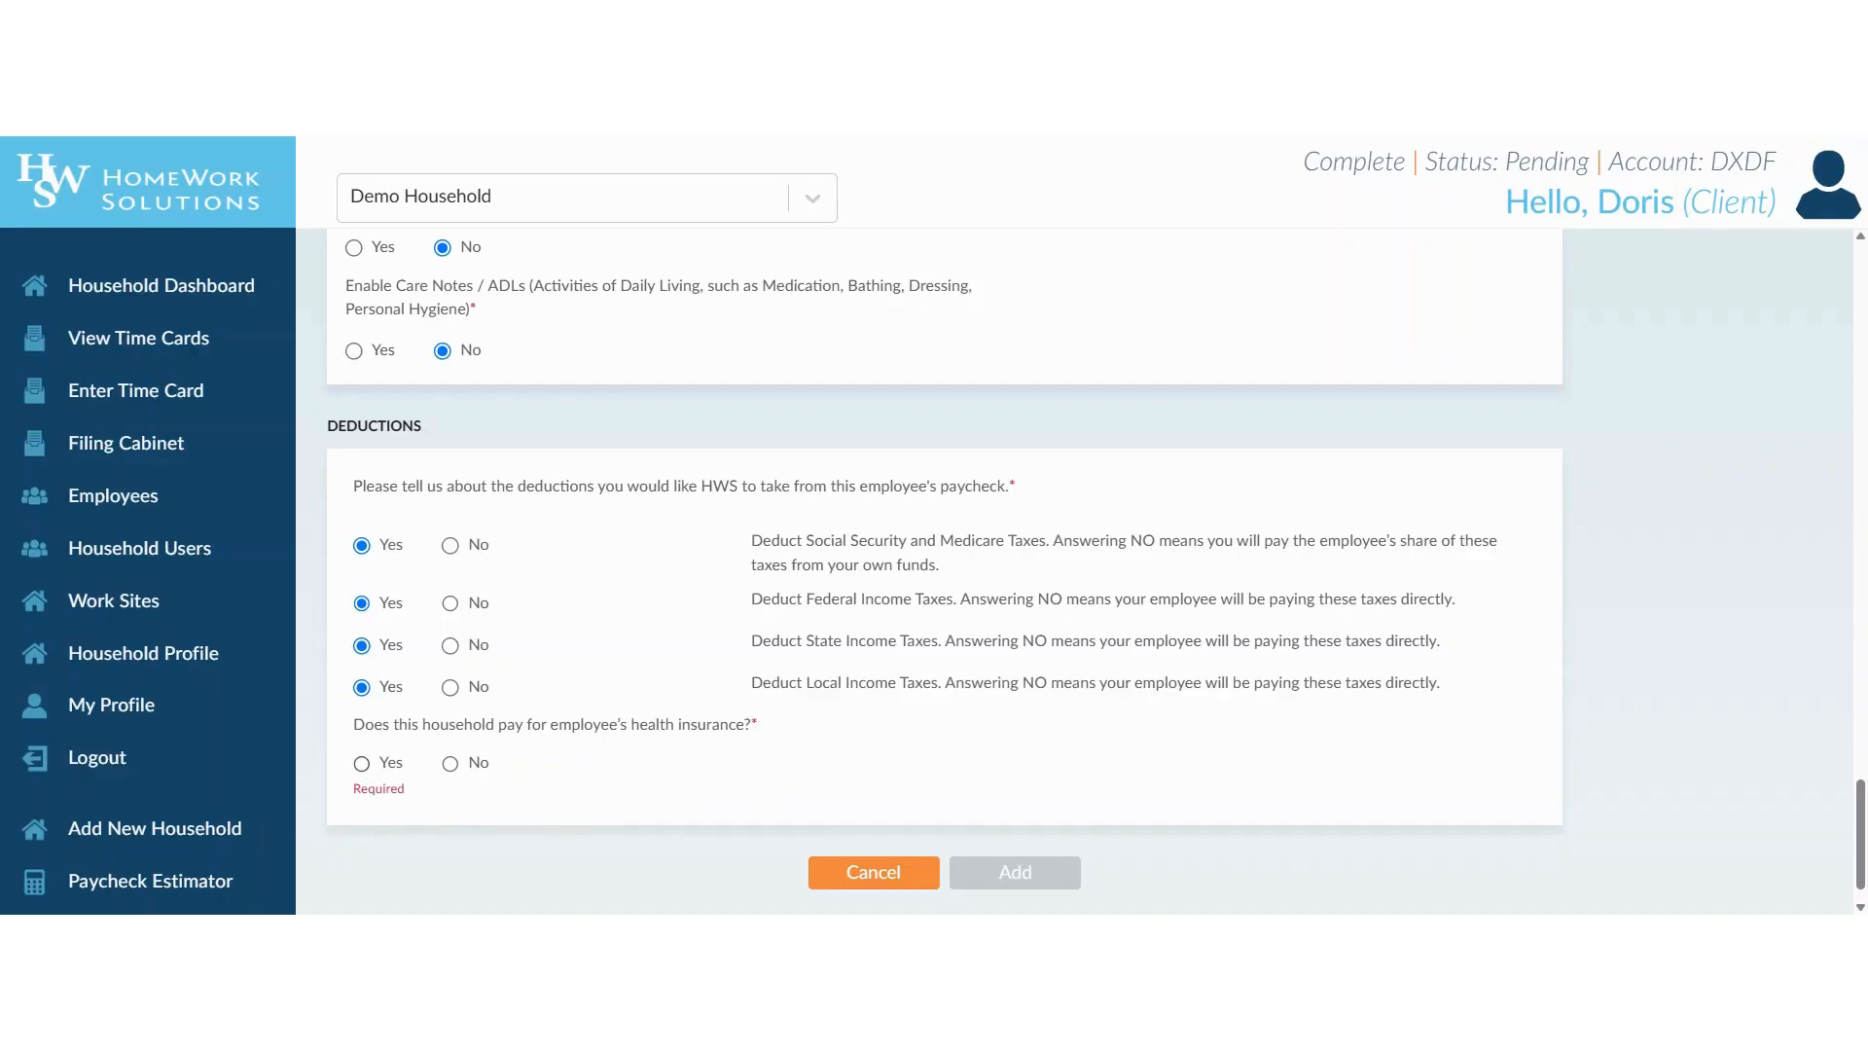
pyautogui.click(450, 764)
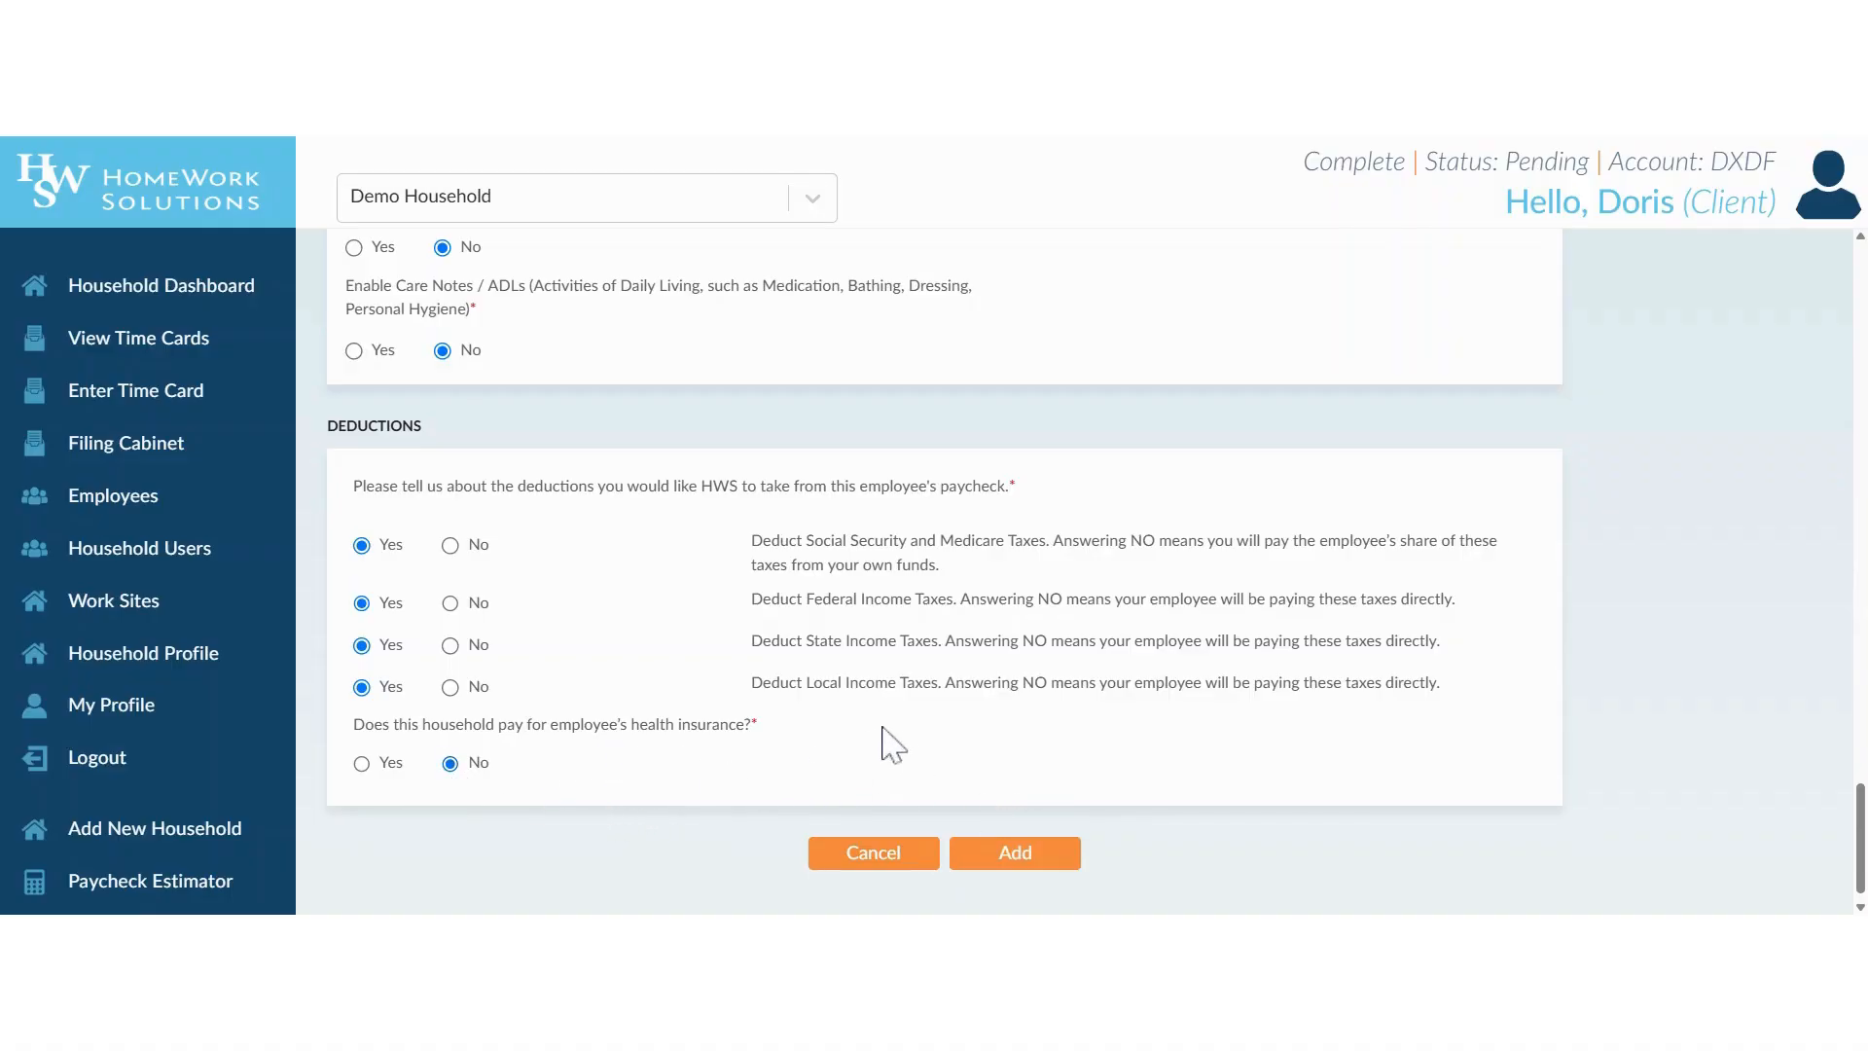
pyautogui.click(1017, 853)
pyautogui.click(1017, 853)
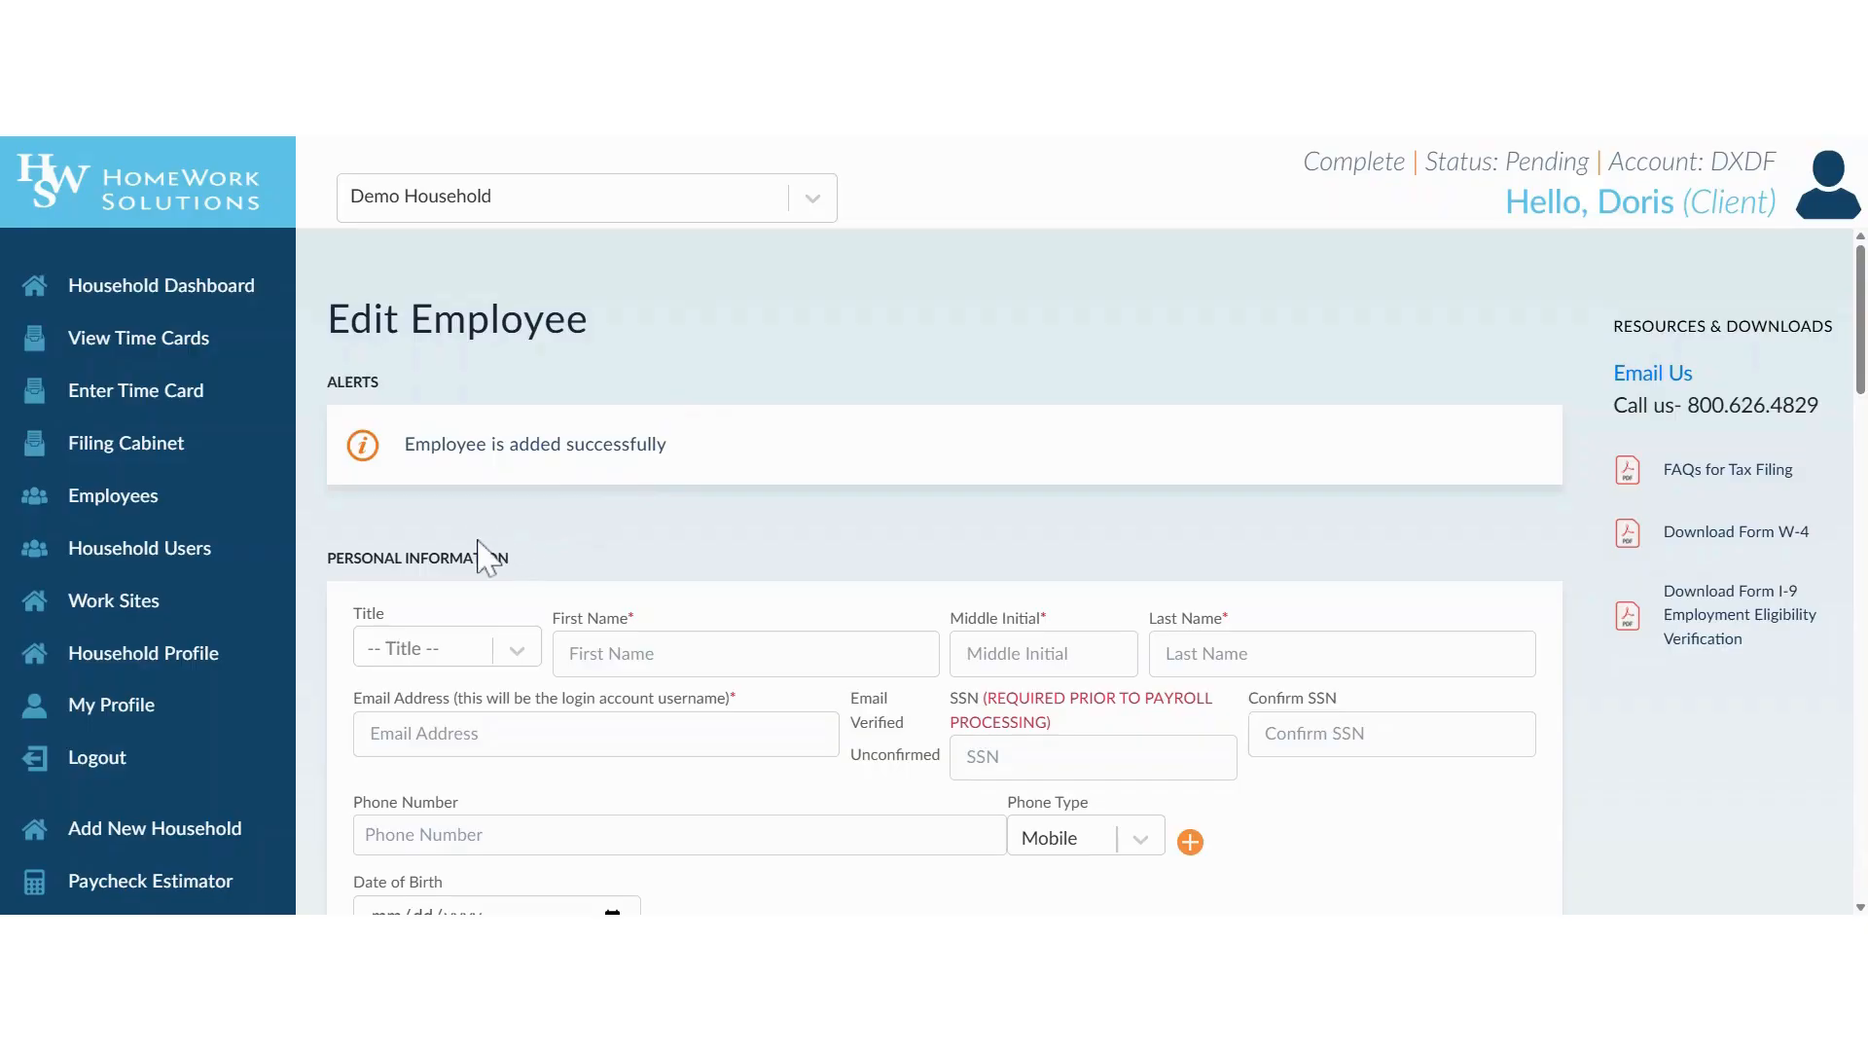
# Go to the household dashboard and look over its alerts, quick links and the Employees and Household Users sections.
pyautogui.click(139, 292)
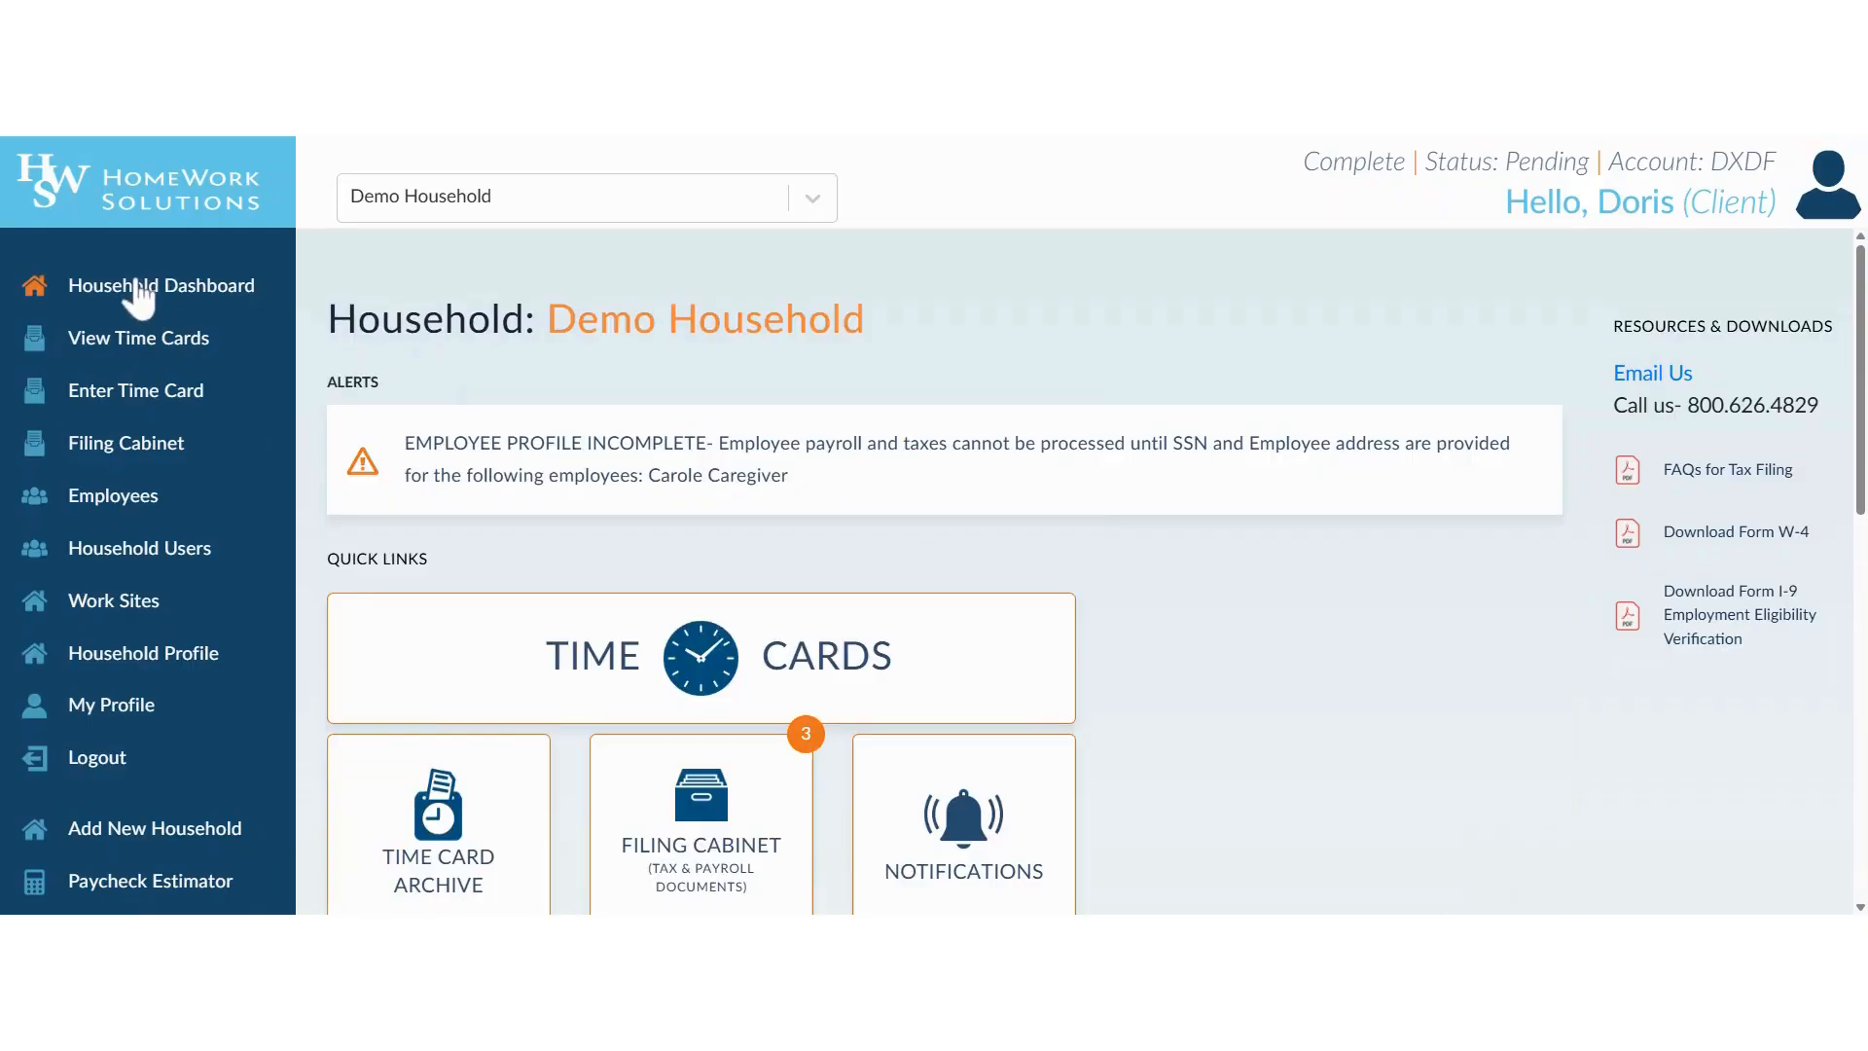
pyautogui.scroll(-3, 525, 597)
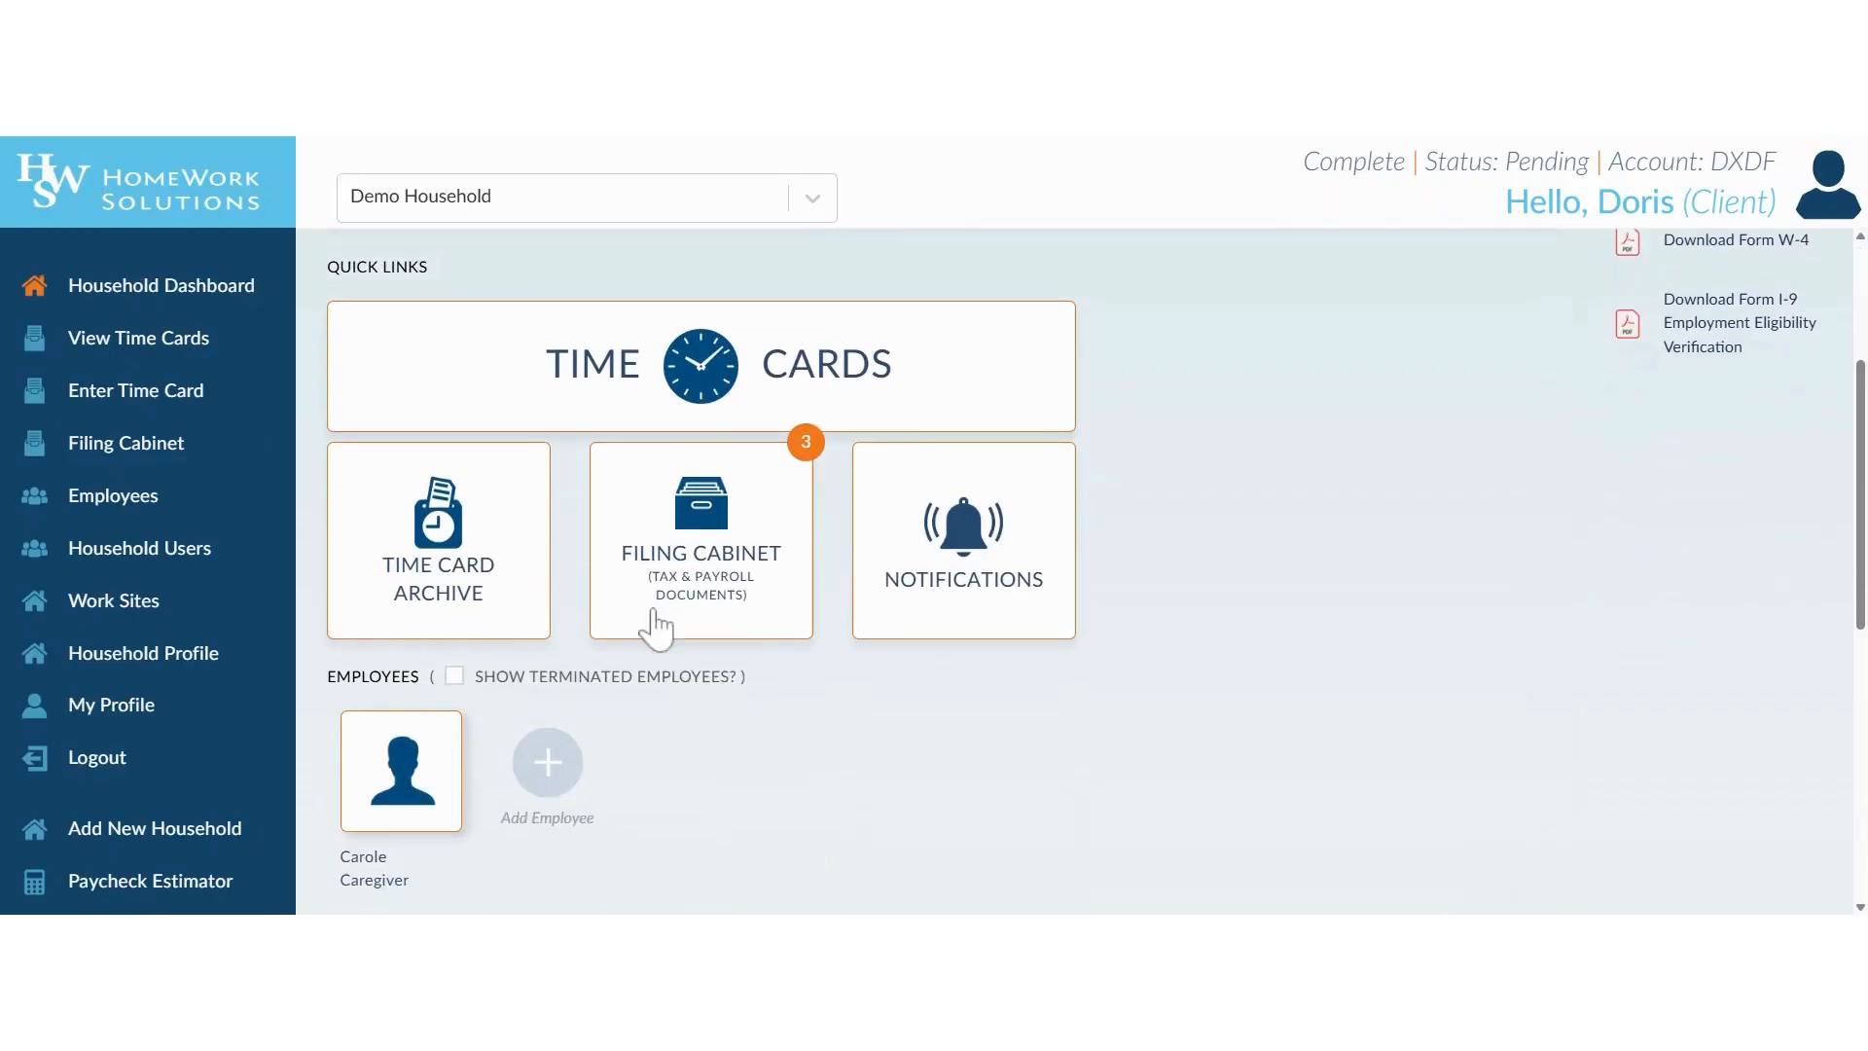
pyautogui.scroll(-2, 949, 734)
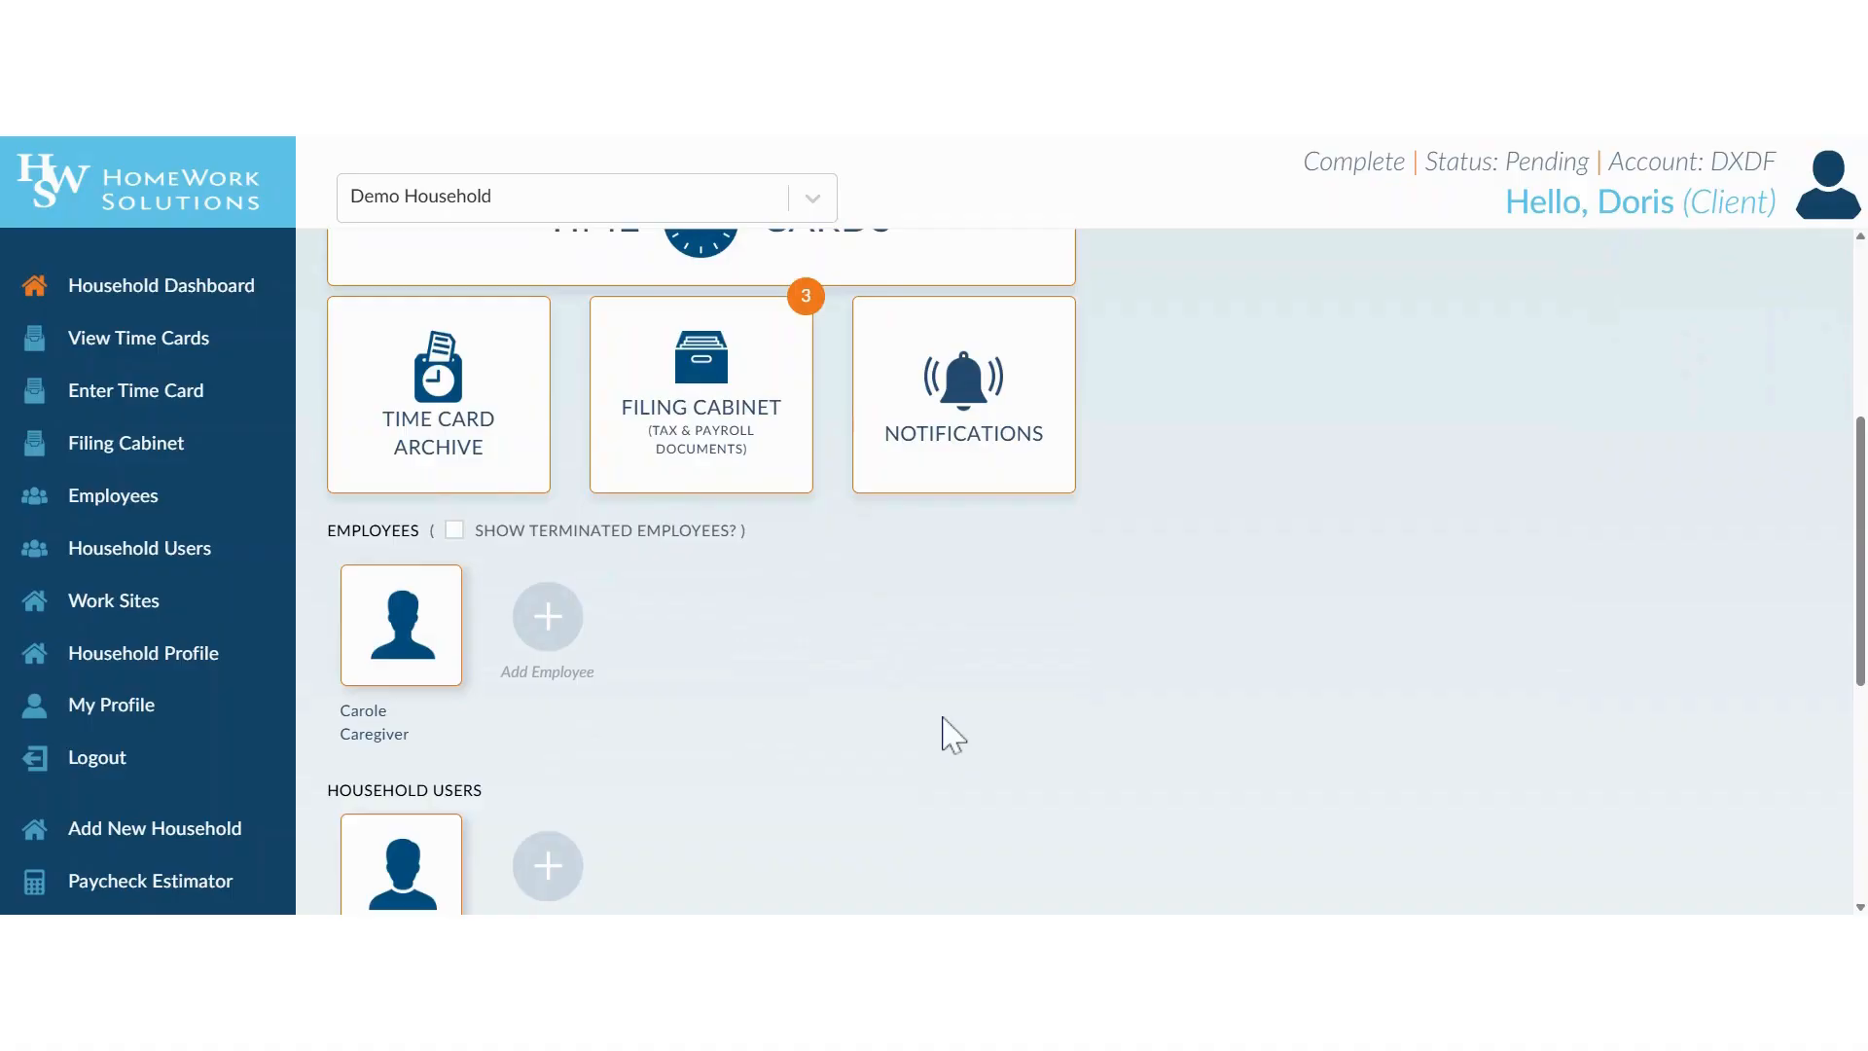
pyautogui.scroll(-2, 946, 733)
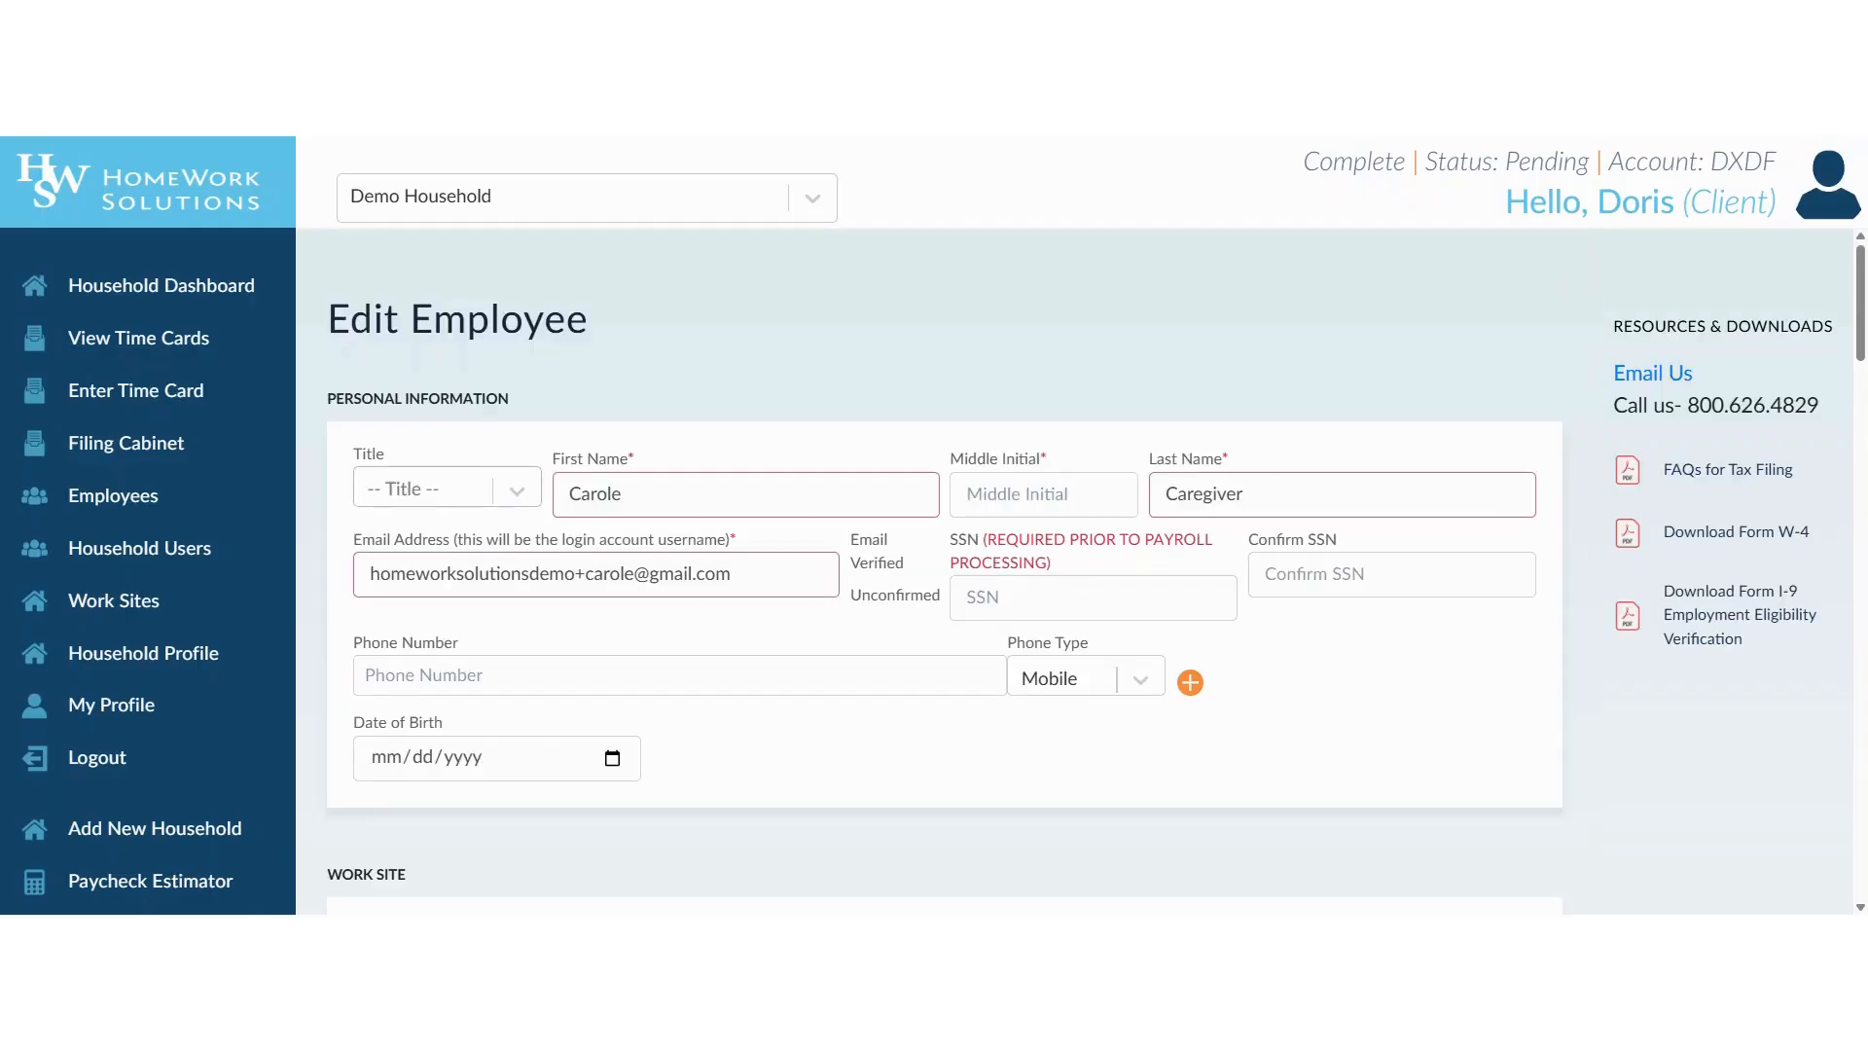
# Review the new employee's profile, examining the personal information, SSN, work site, employee residence and position sections.
pyautogui.scroll(-3, 919, 660)
pyautogui.scroll(-4, 919, 660)
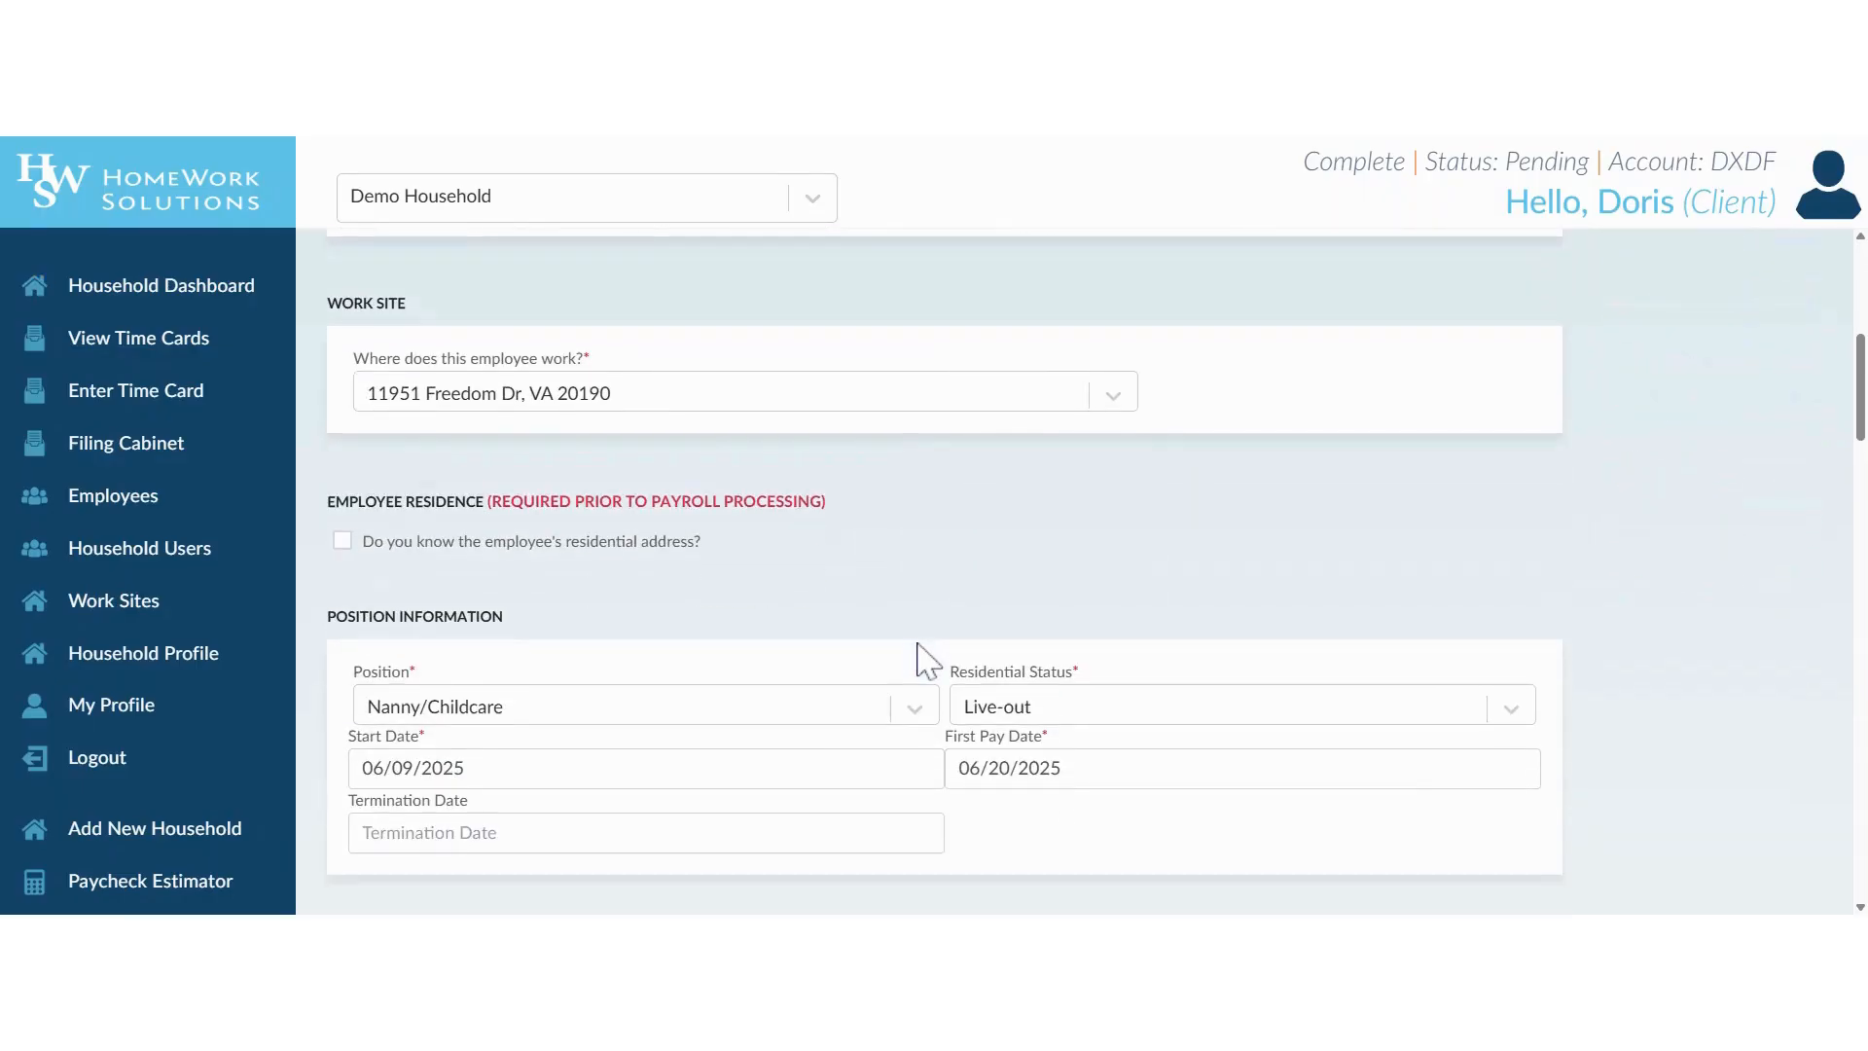
pyautogui.scroll(5, 920, 659)
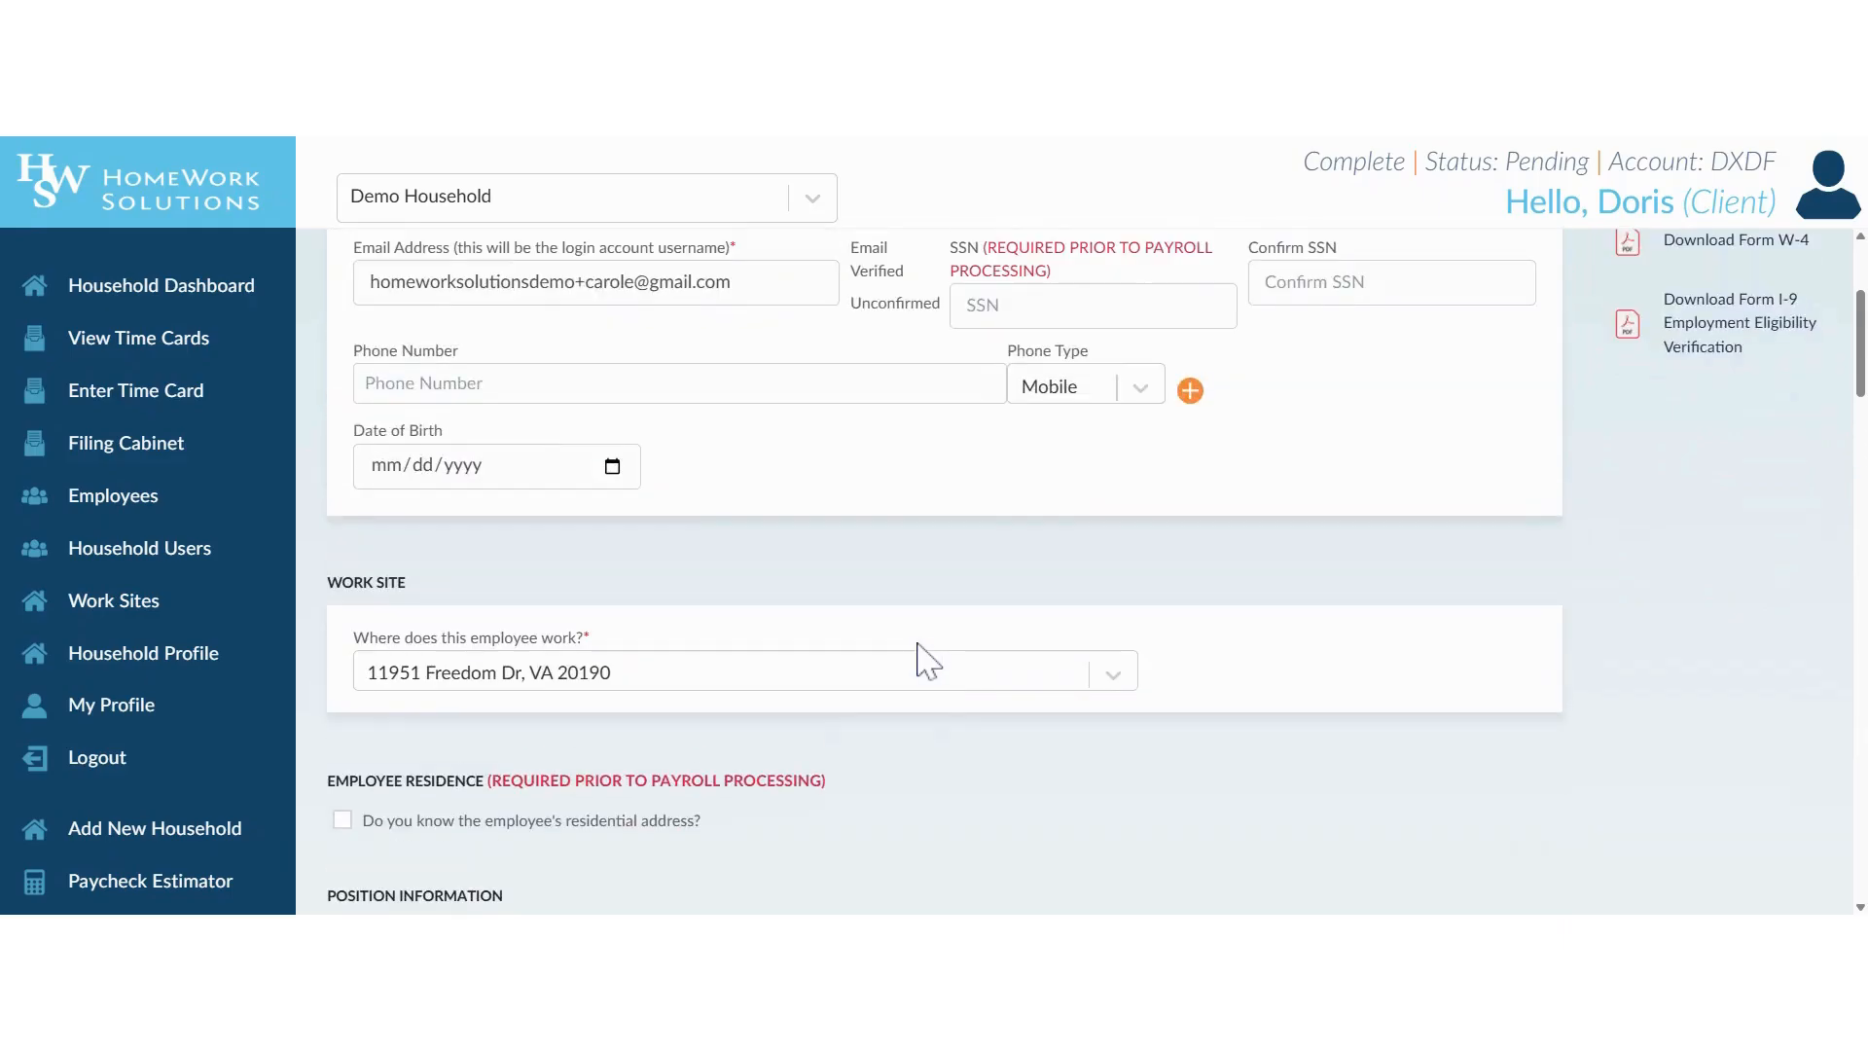
pyautogui.scroll(1, 1047, 447)
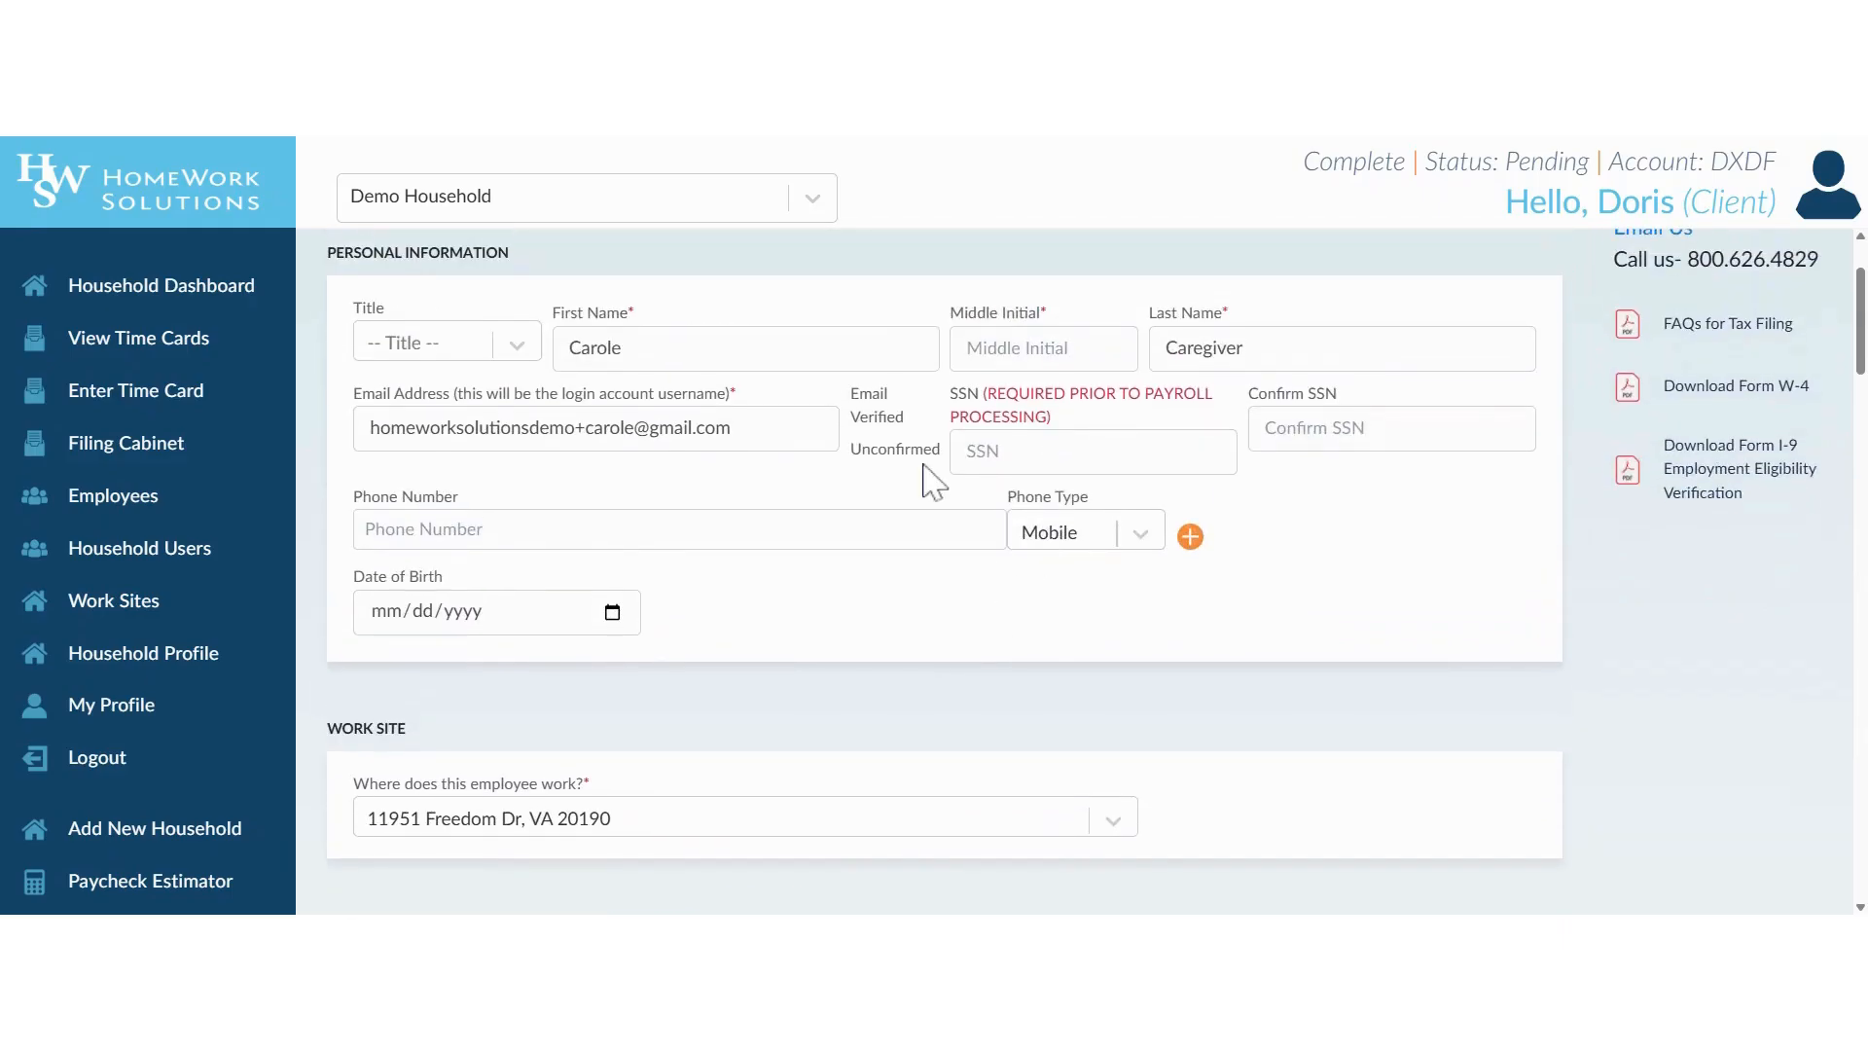
pyautogui.scroll(-3, 809, 735)
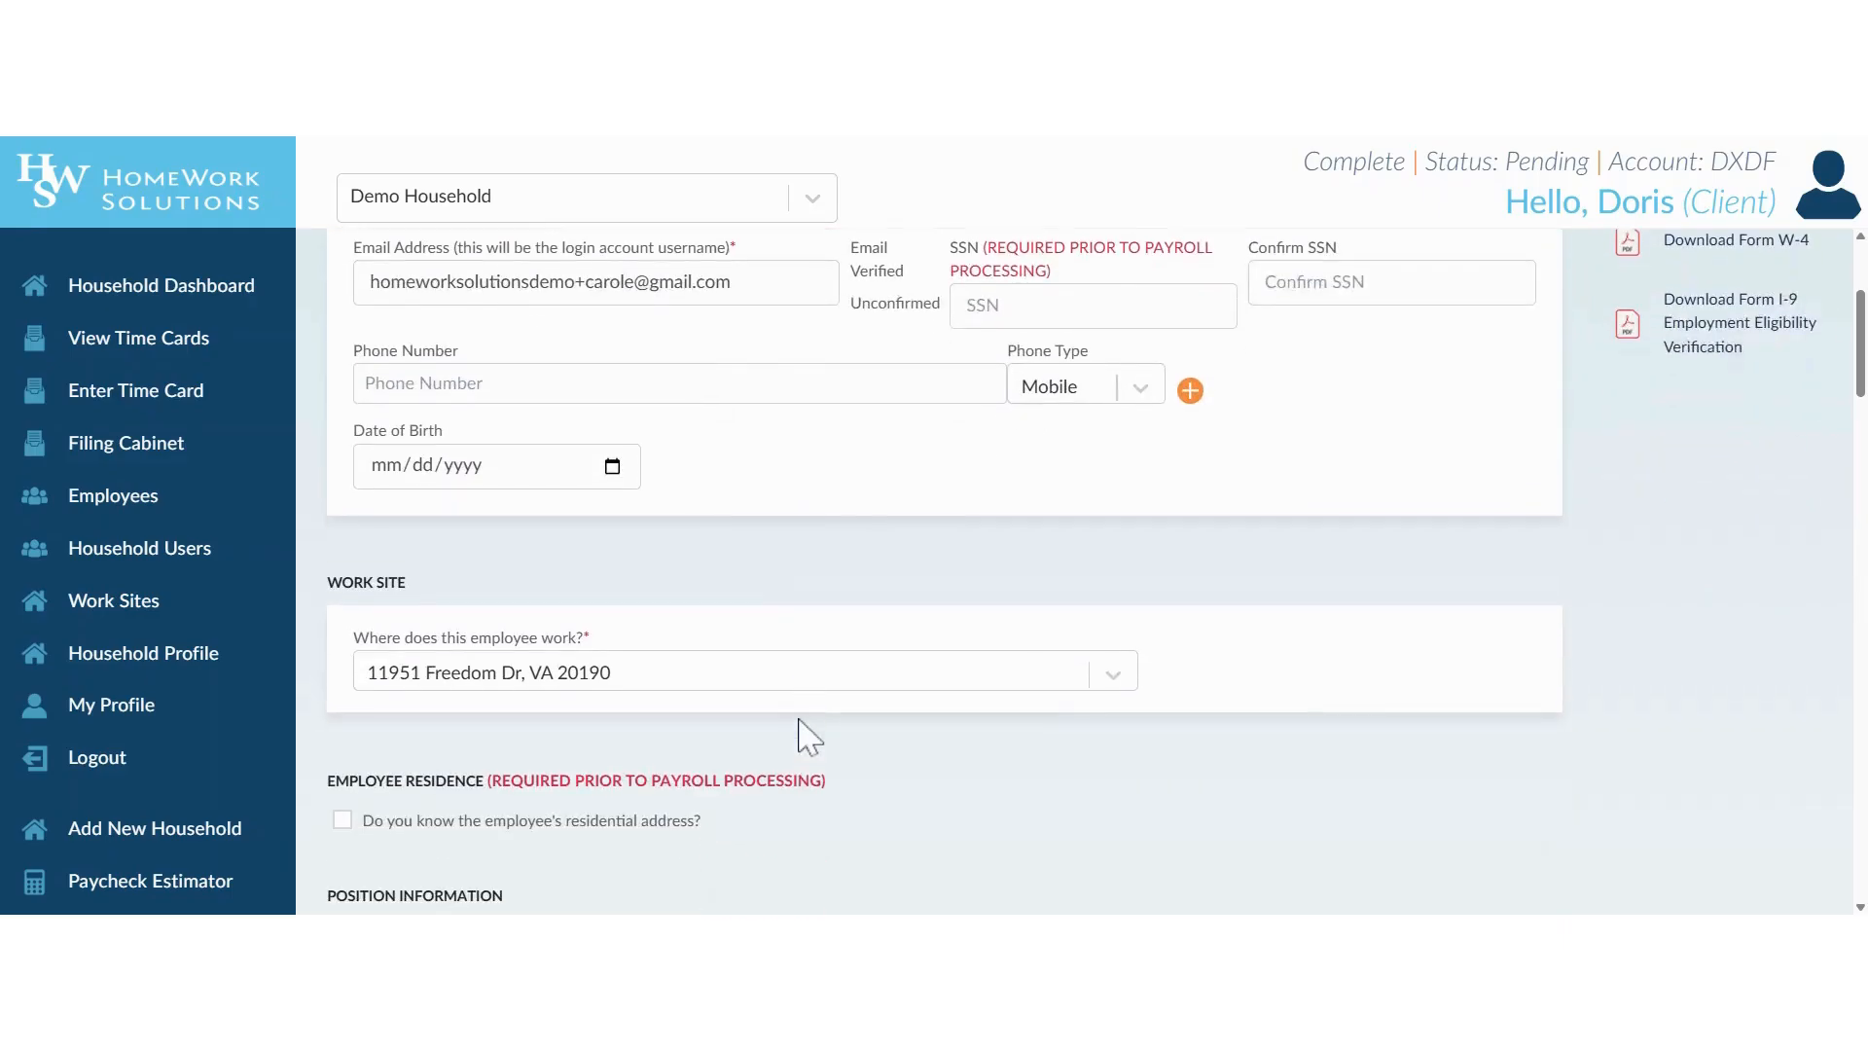
# Return to the household dashboard and check the incomplete employee profile alert, quick links and employee list.
pyautogui.click(150, 290)
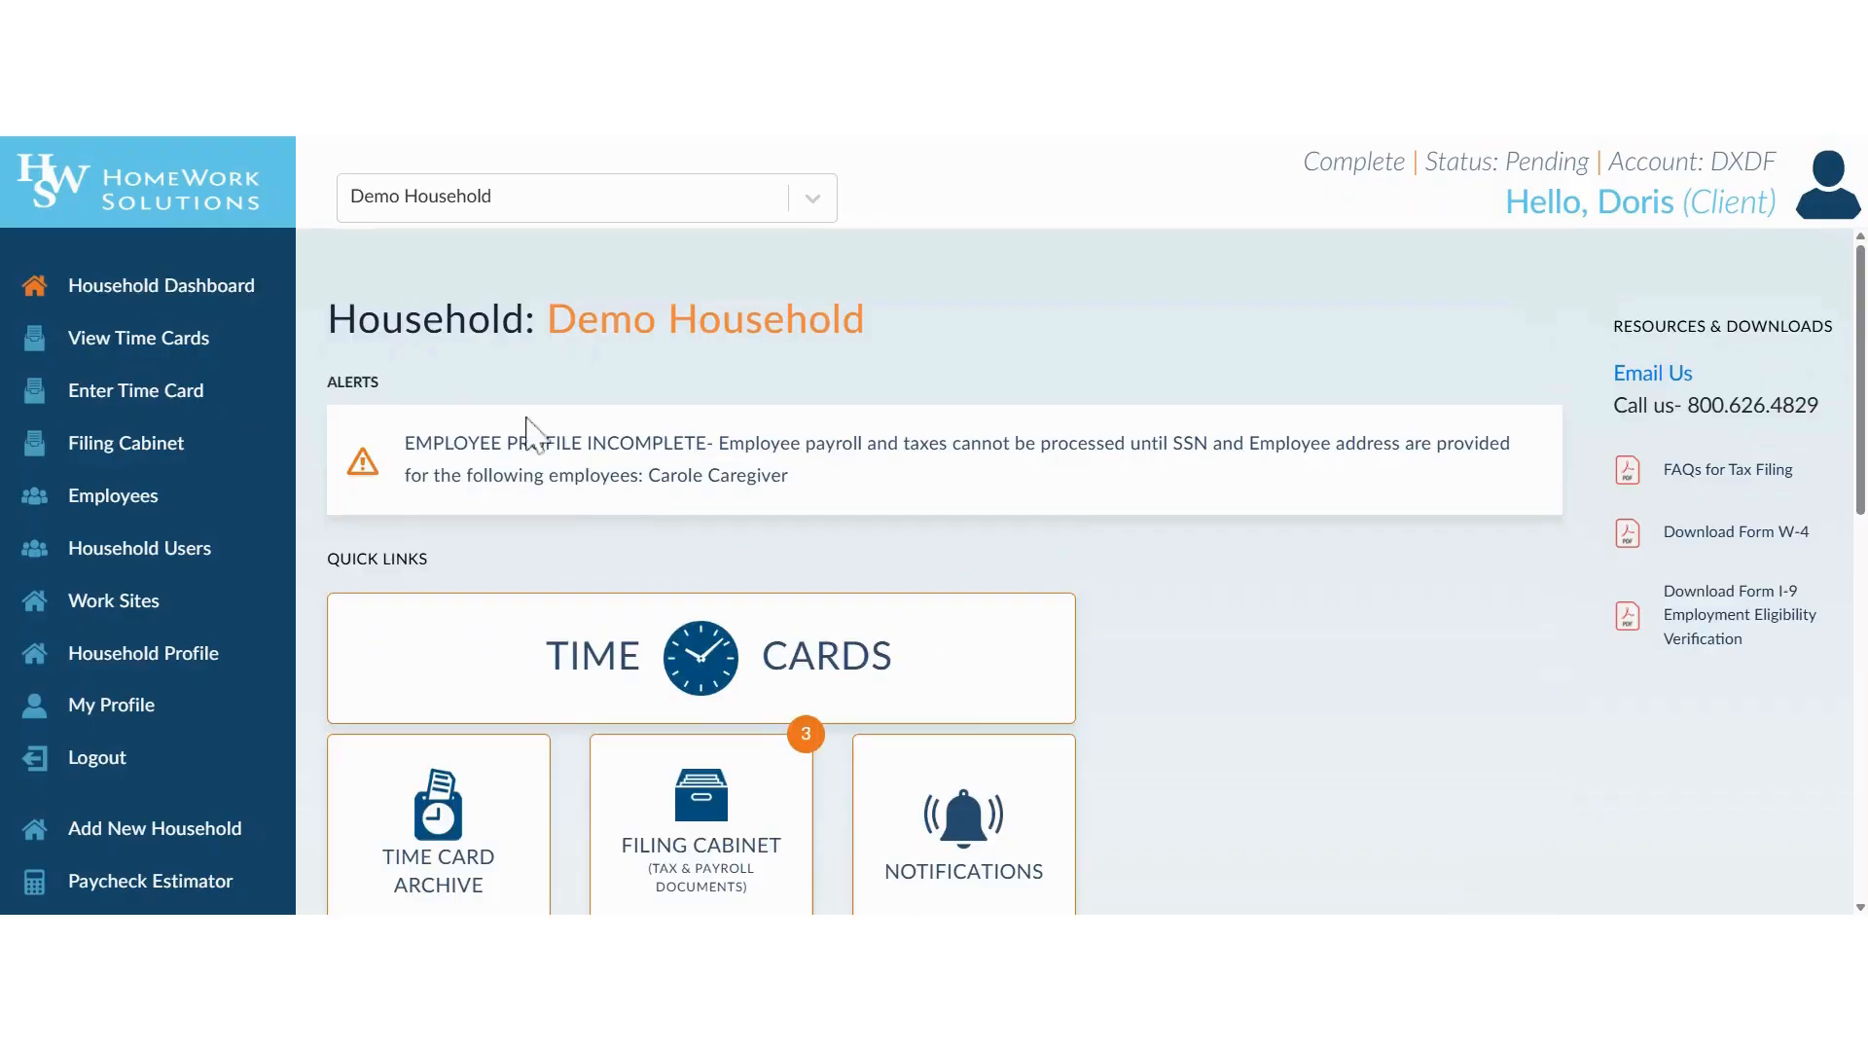
pyautogui.scroll(-3, 654, 627)
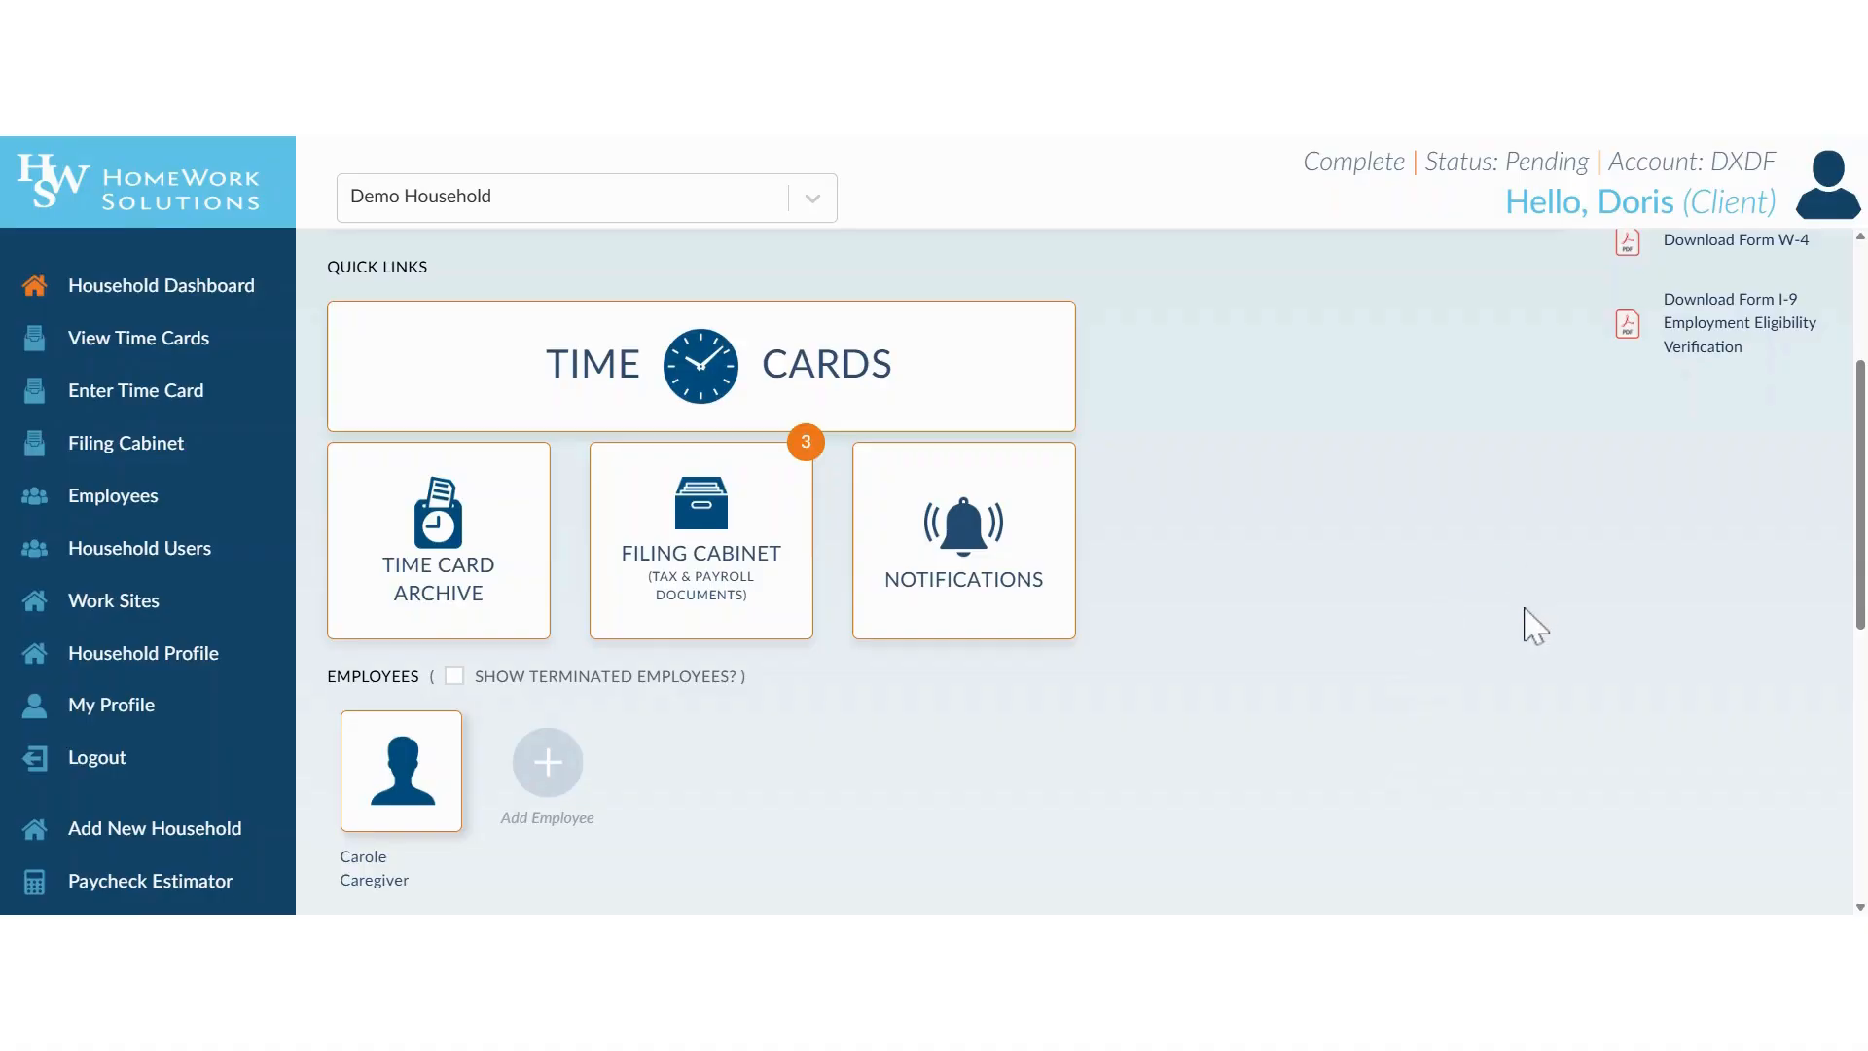
pyautogui.scroll(3, 1492, 571)
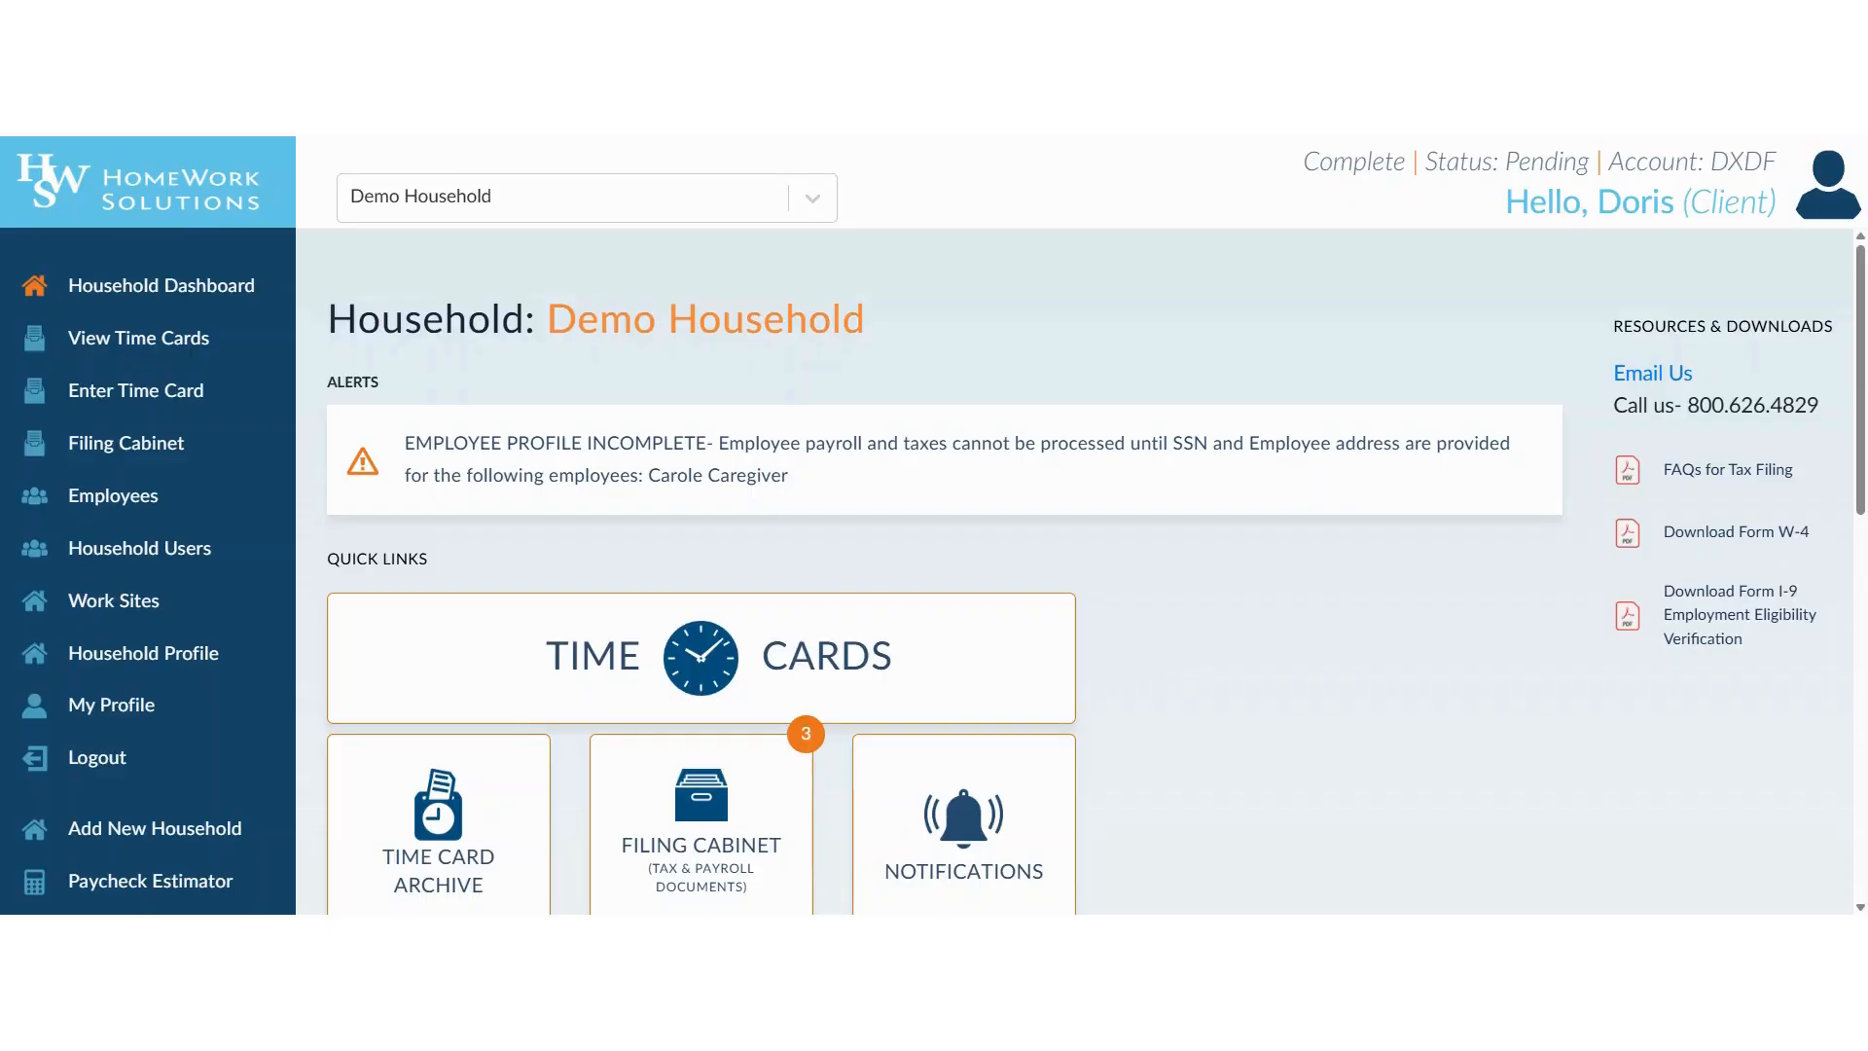
pyautogui.scroll(-2, 1173, 642)
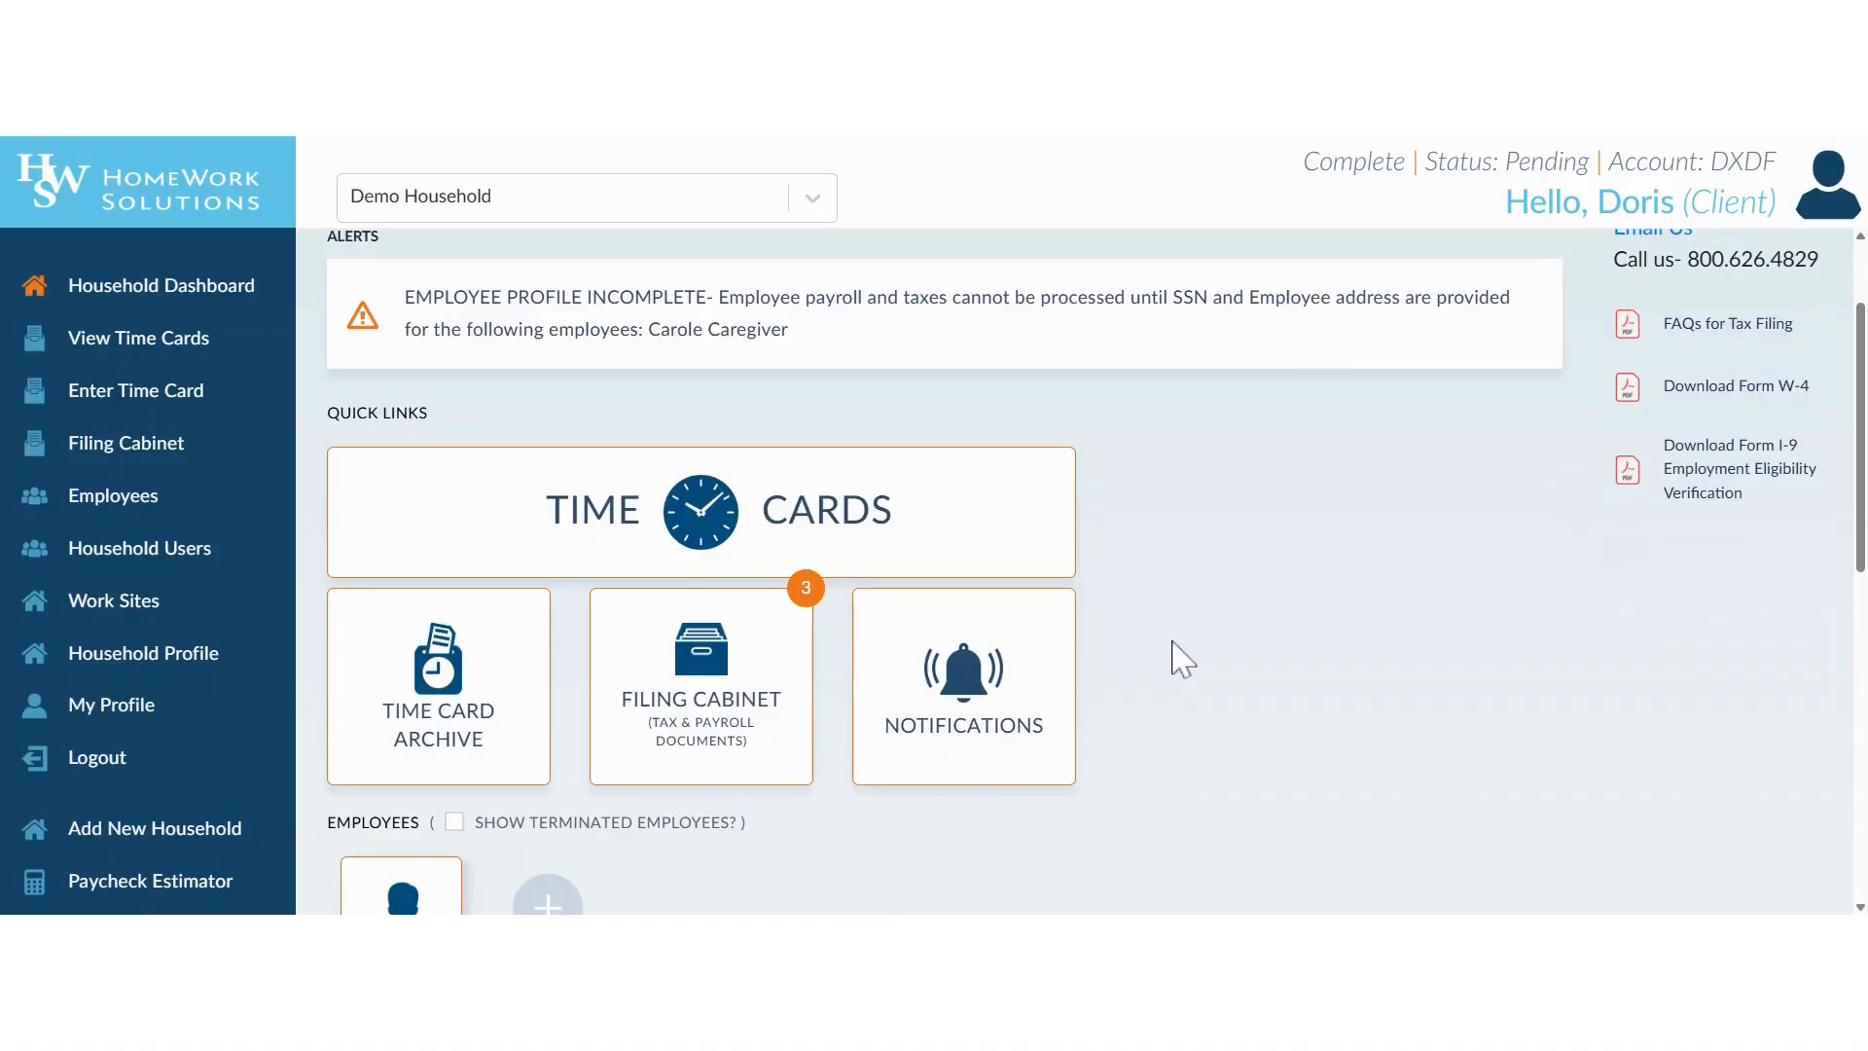